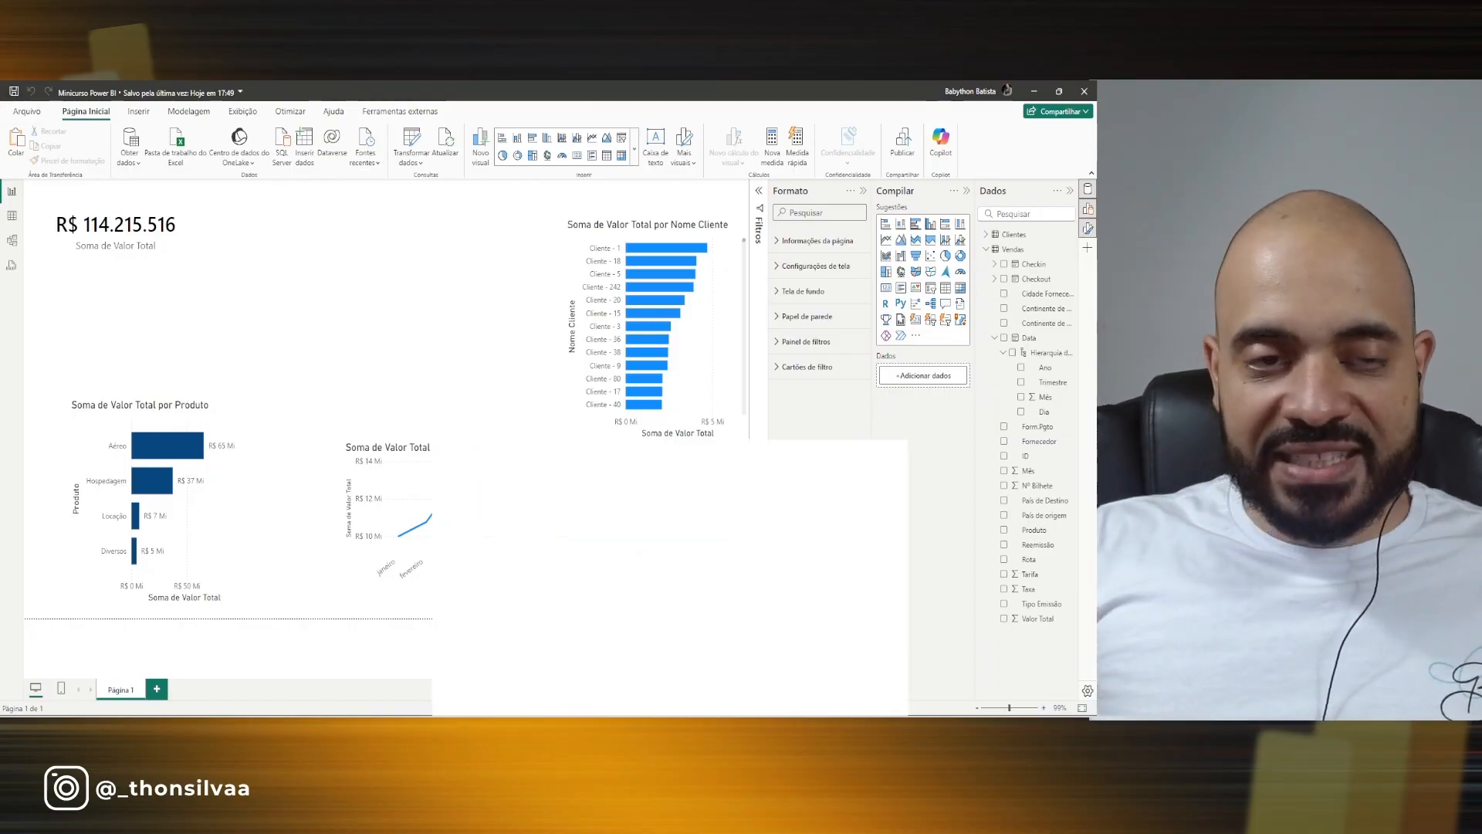
Switch to the Microsoft Learn DAX reference in the browser and examine the AVERAGE article among the aggregation functions.
left_click(621, 648)
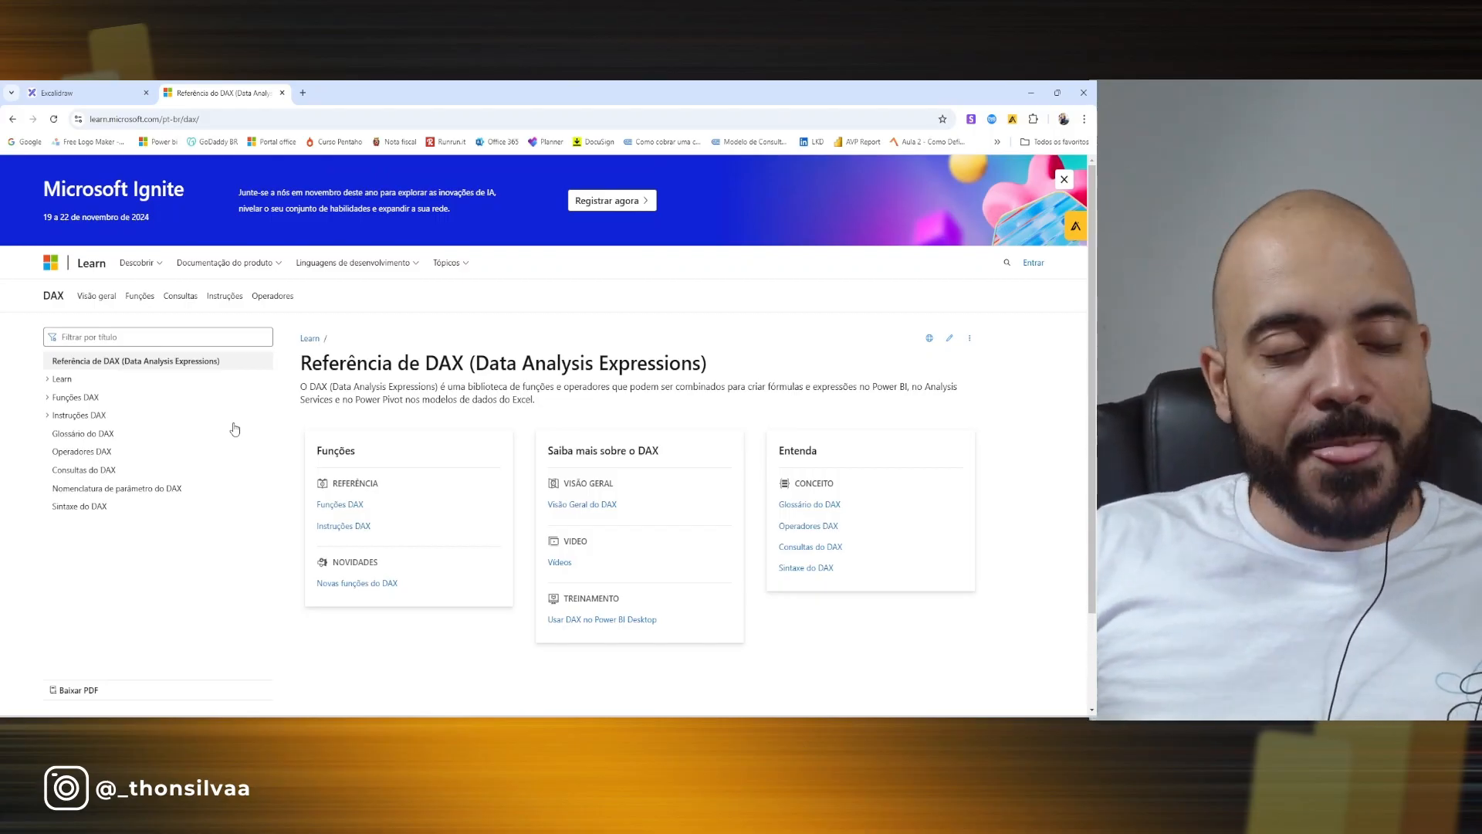
left_click(49, 398)
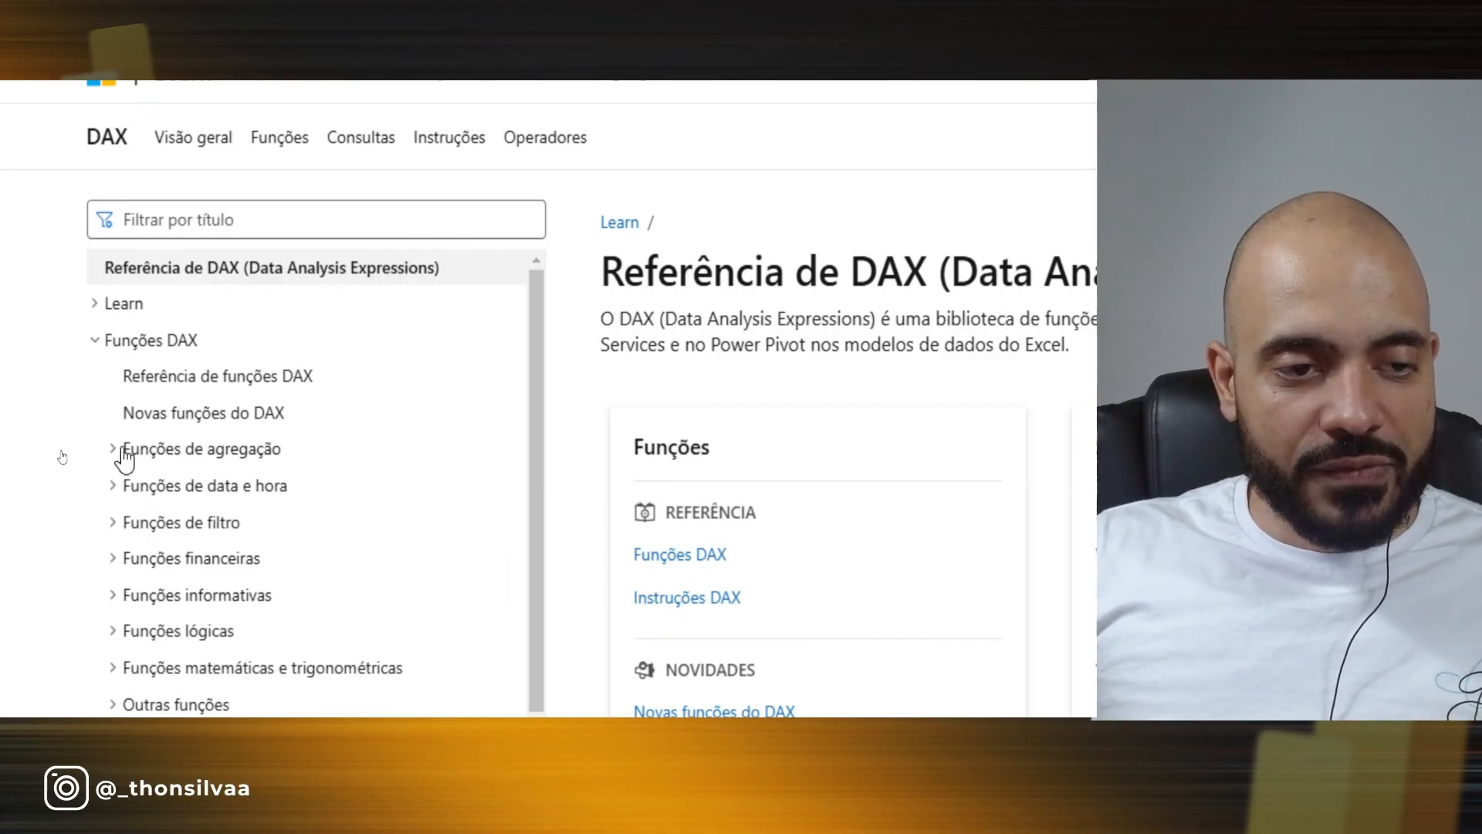
left_click(124, 455)
scroll(196, 590, "down", 1)
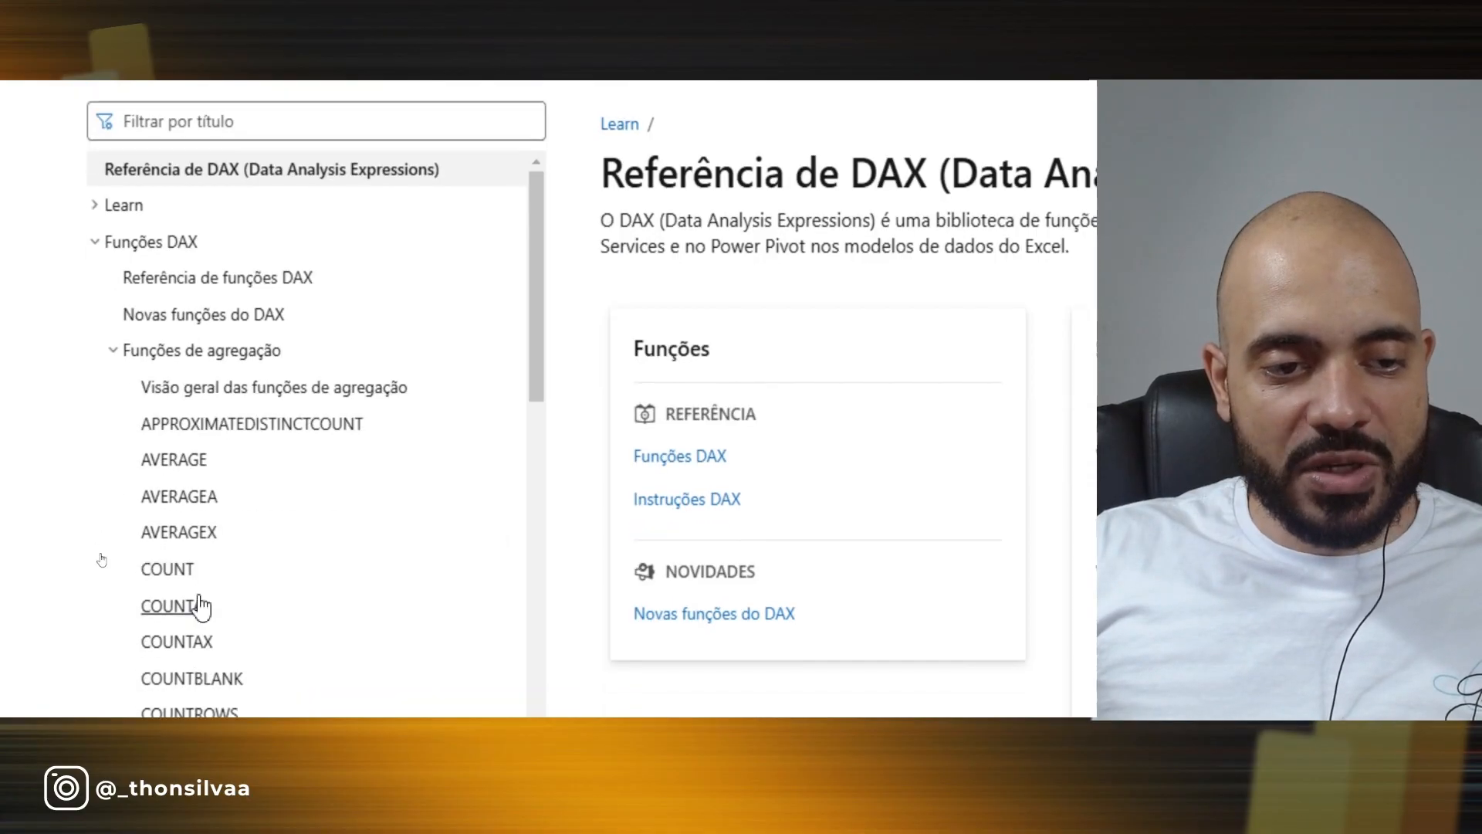
left_click(200, 461)
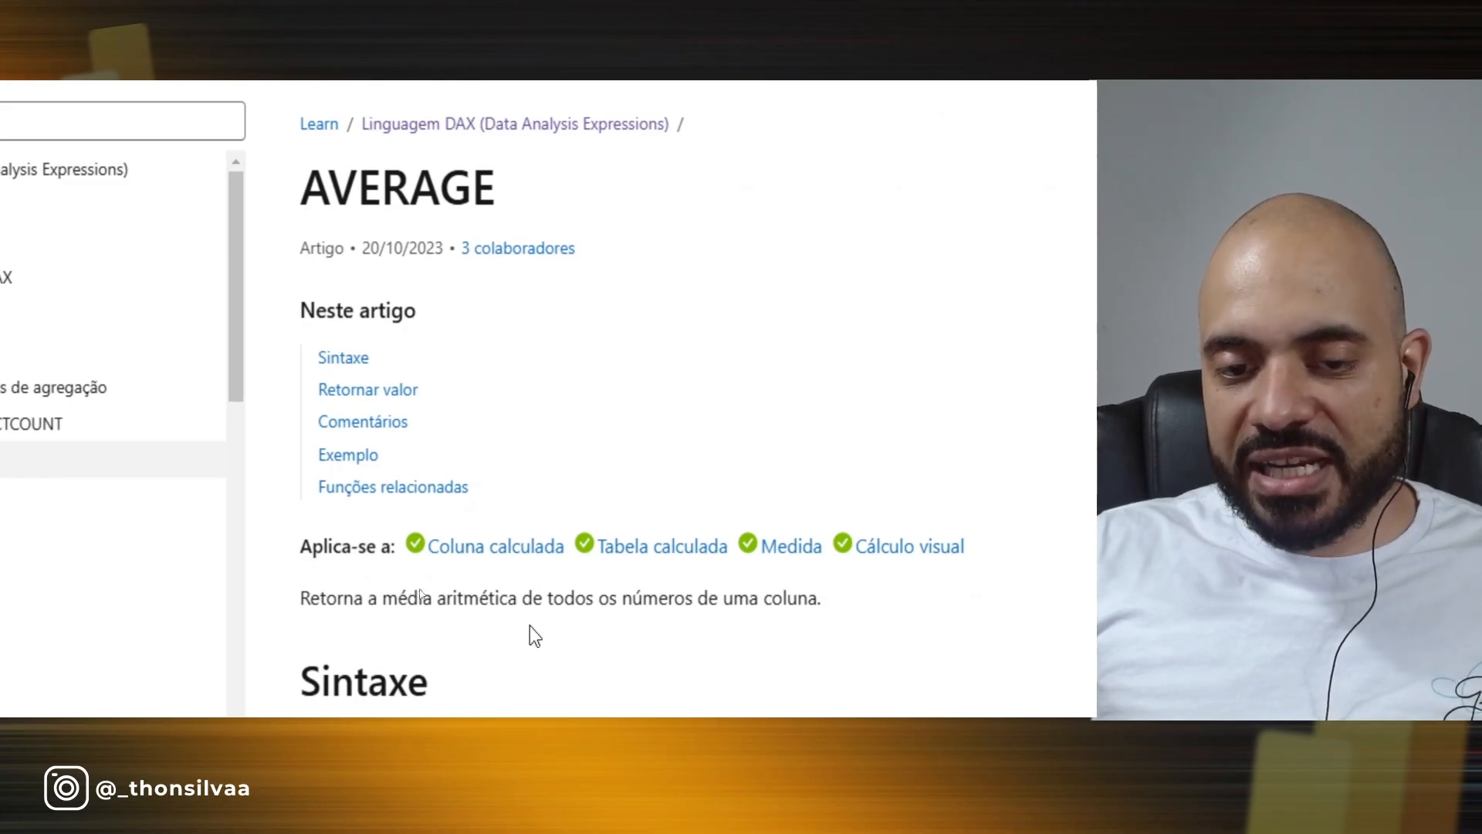
scroll(695, 656, "down", 1)
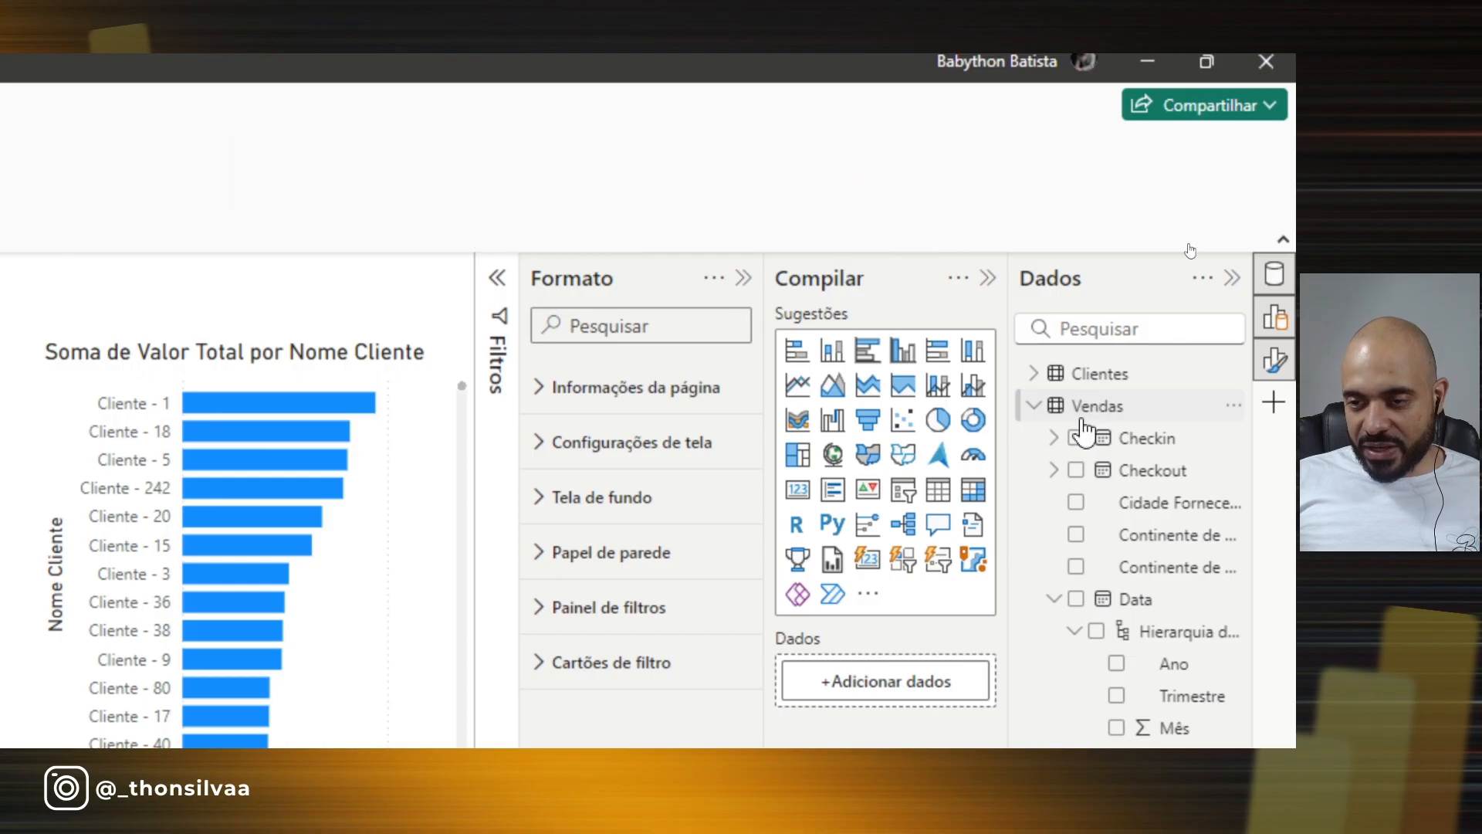
Create a new measure in the Vendas table and name it Total Vendas.
right_click(1099, 422)
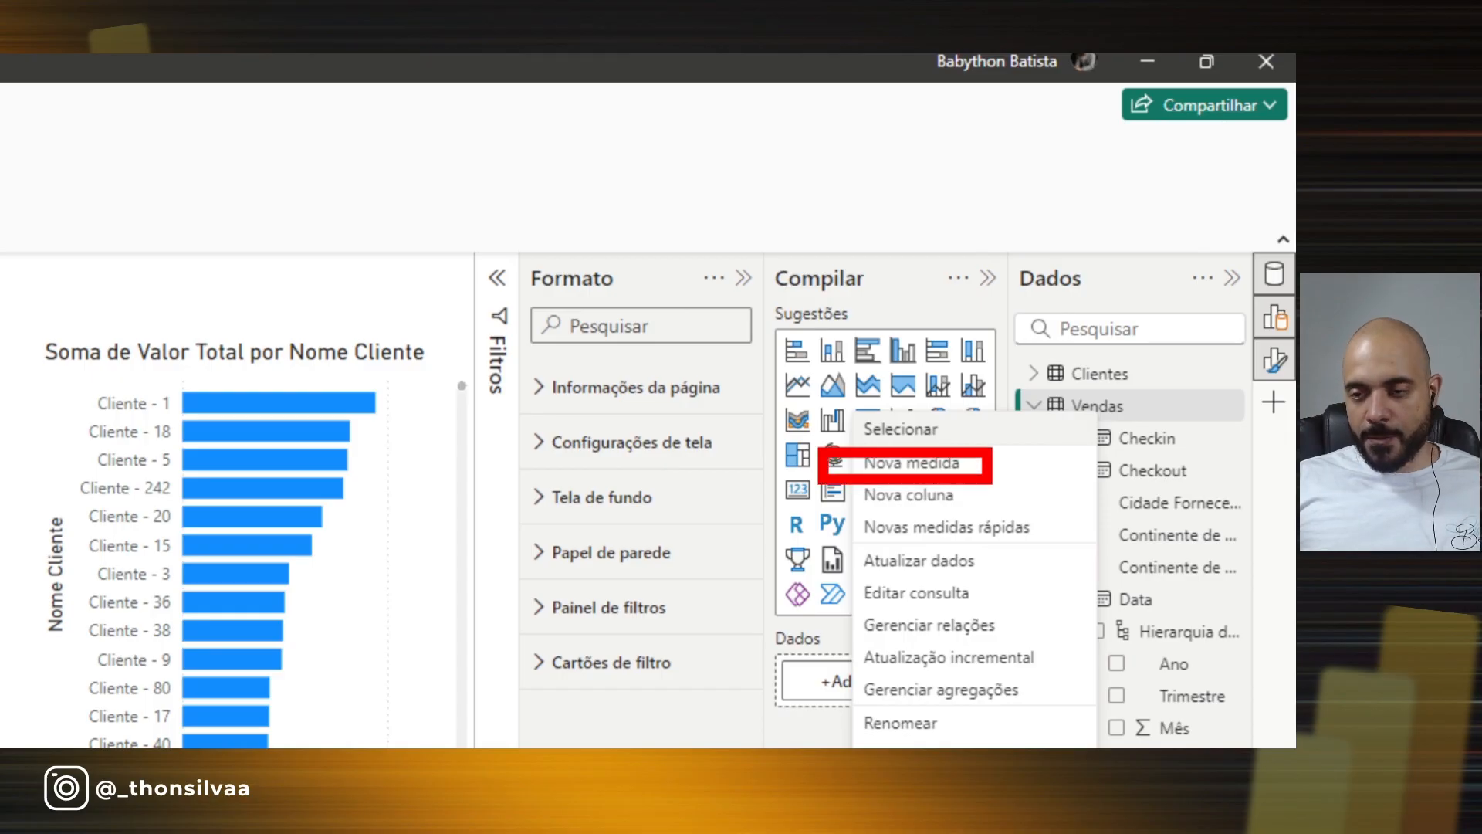
left_click(877, 465)
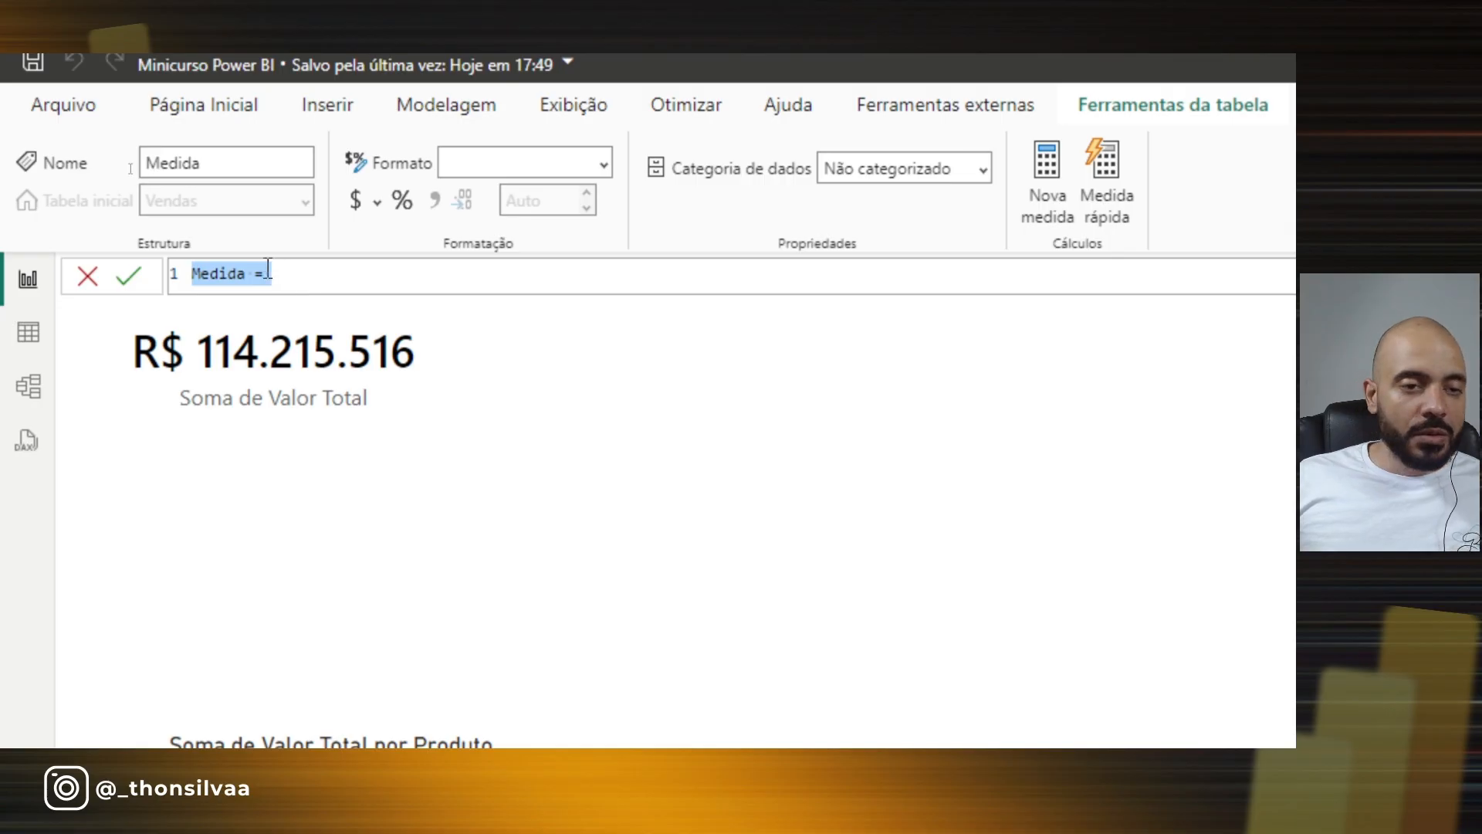
double_click(218, 274)
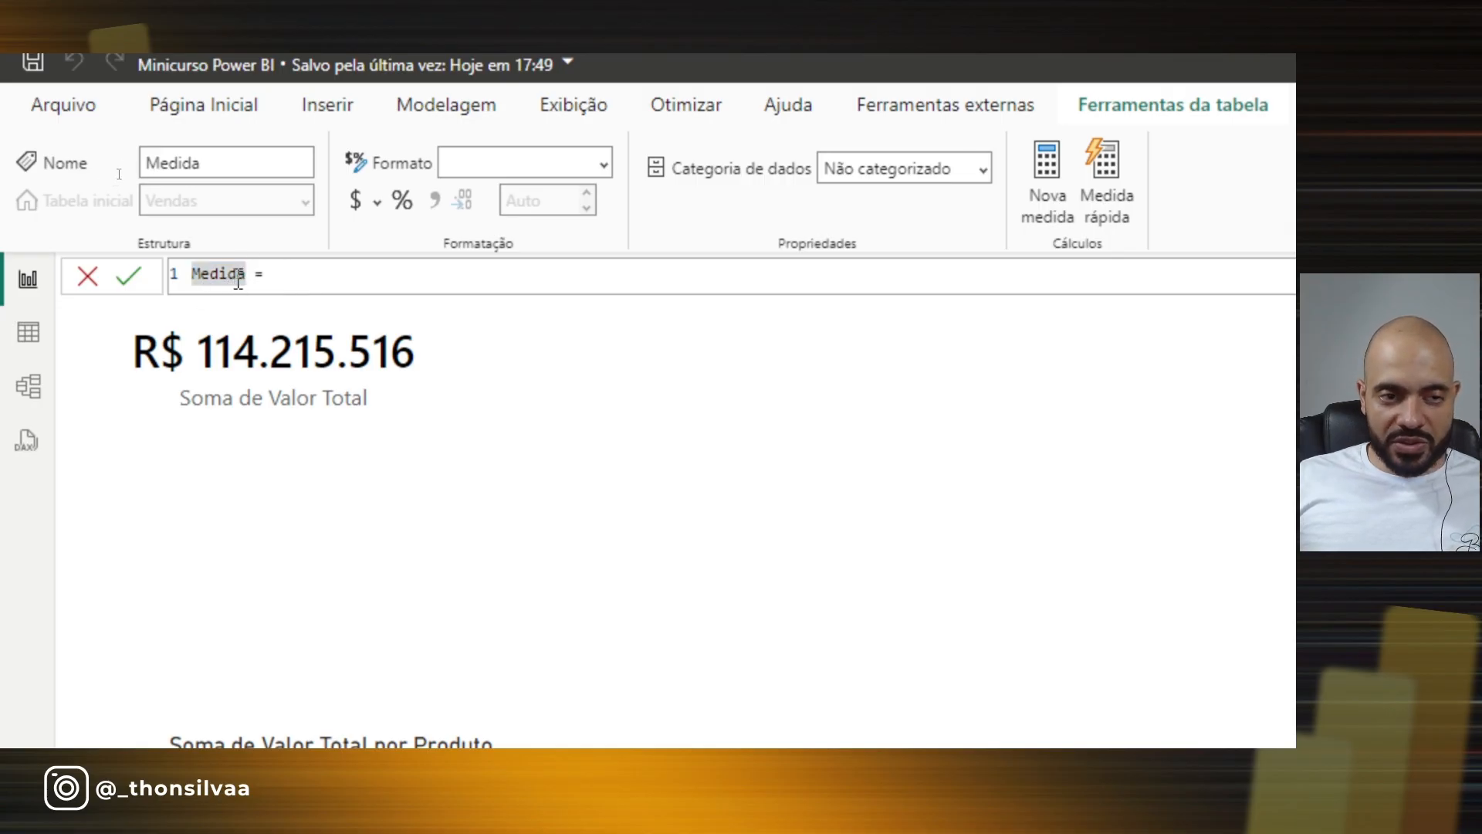
left_click_drag(247, 274, 187, 274)
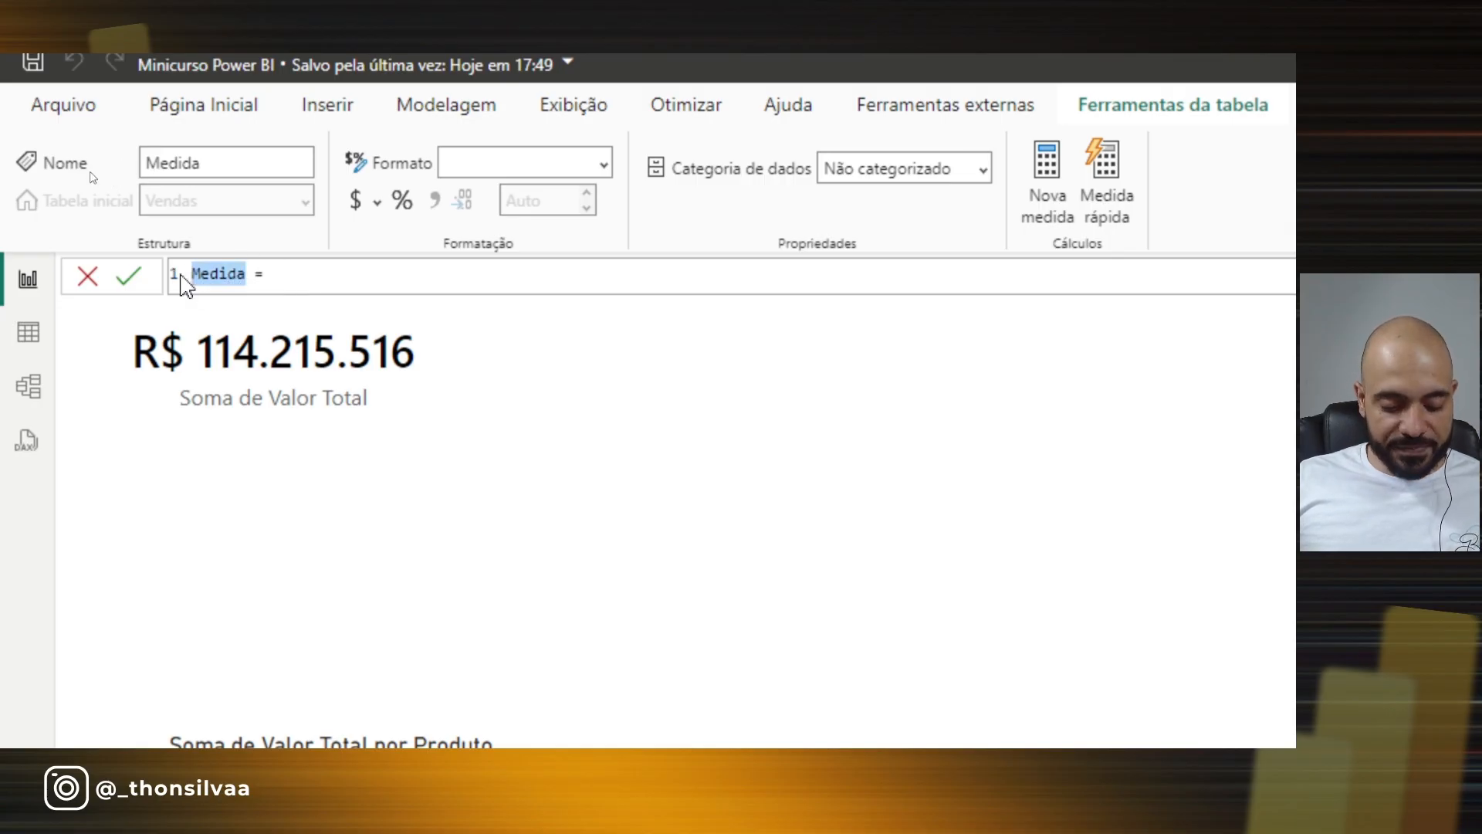
type("Total")
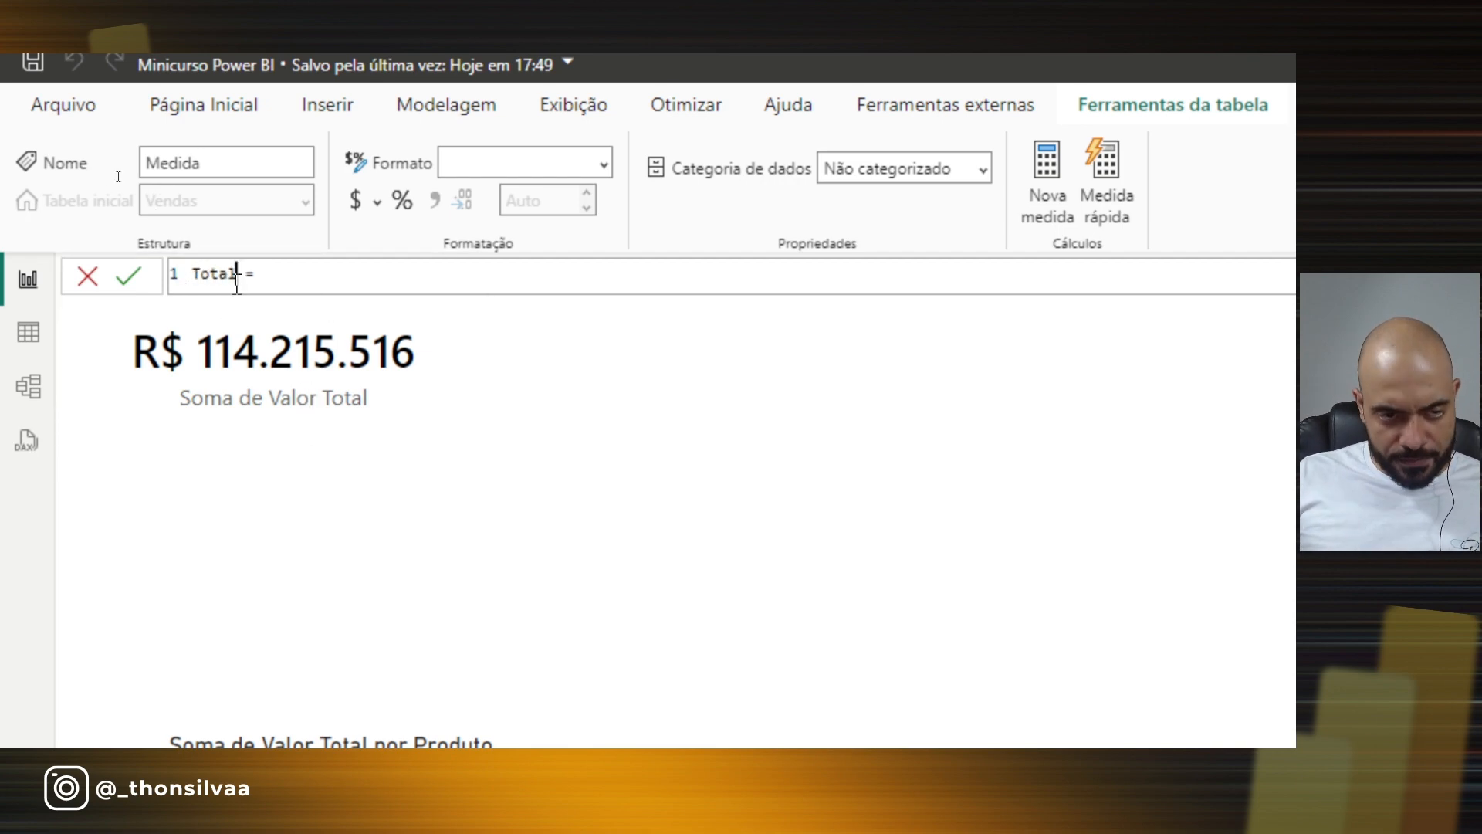
type("Vendas")
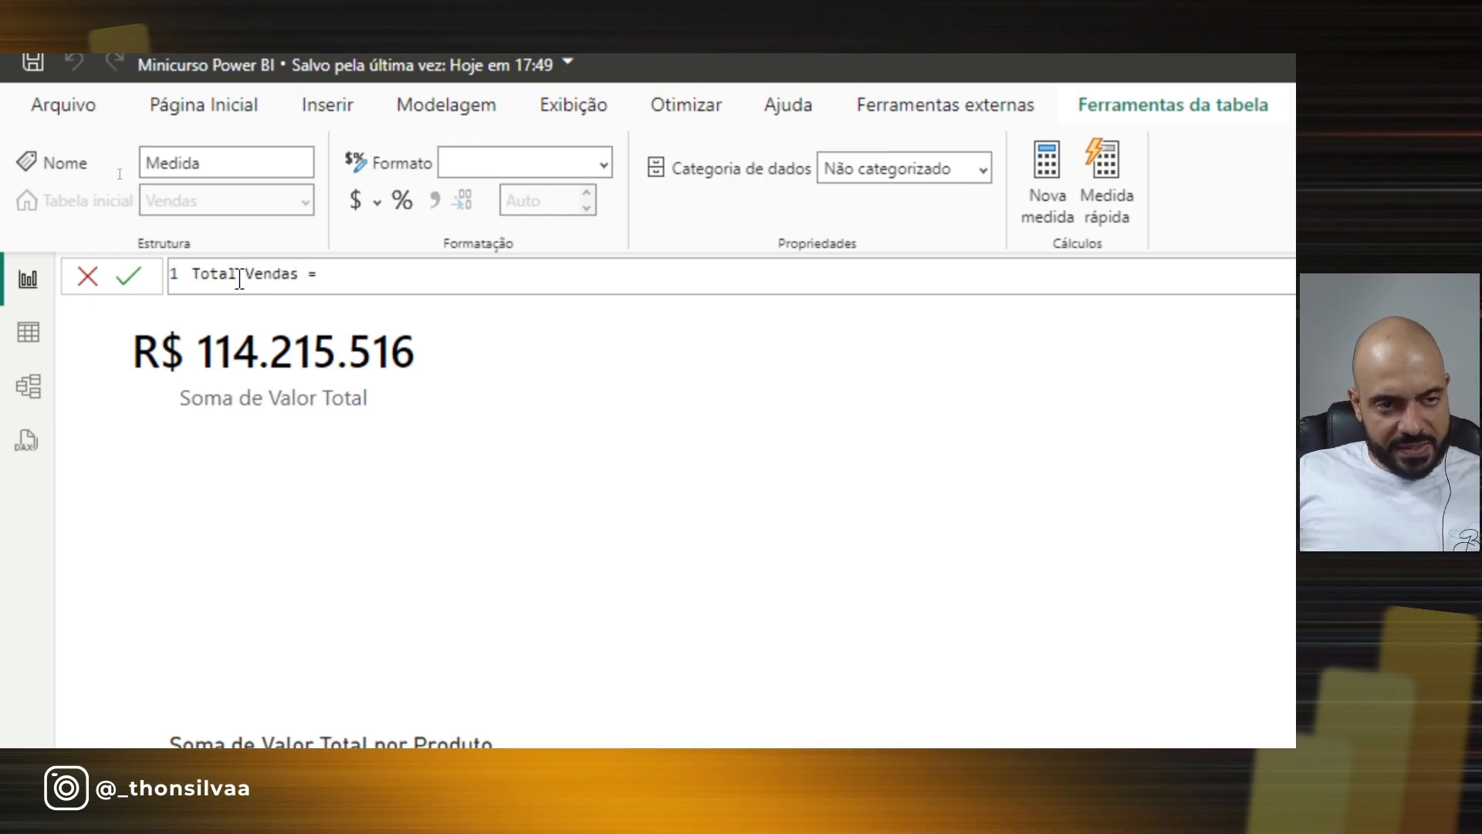
Begin the Total Vendas formula with the SUM function and its opening parenthesis.
left_click(374, 279)
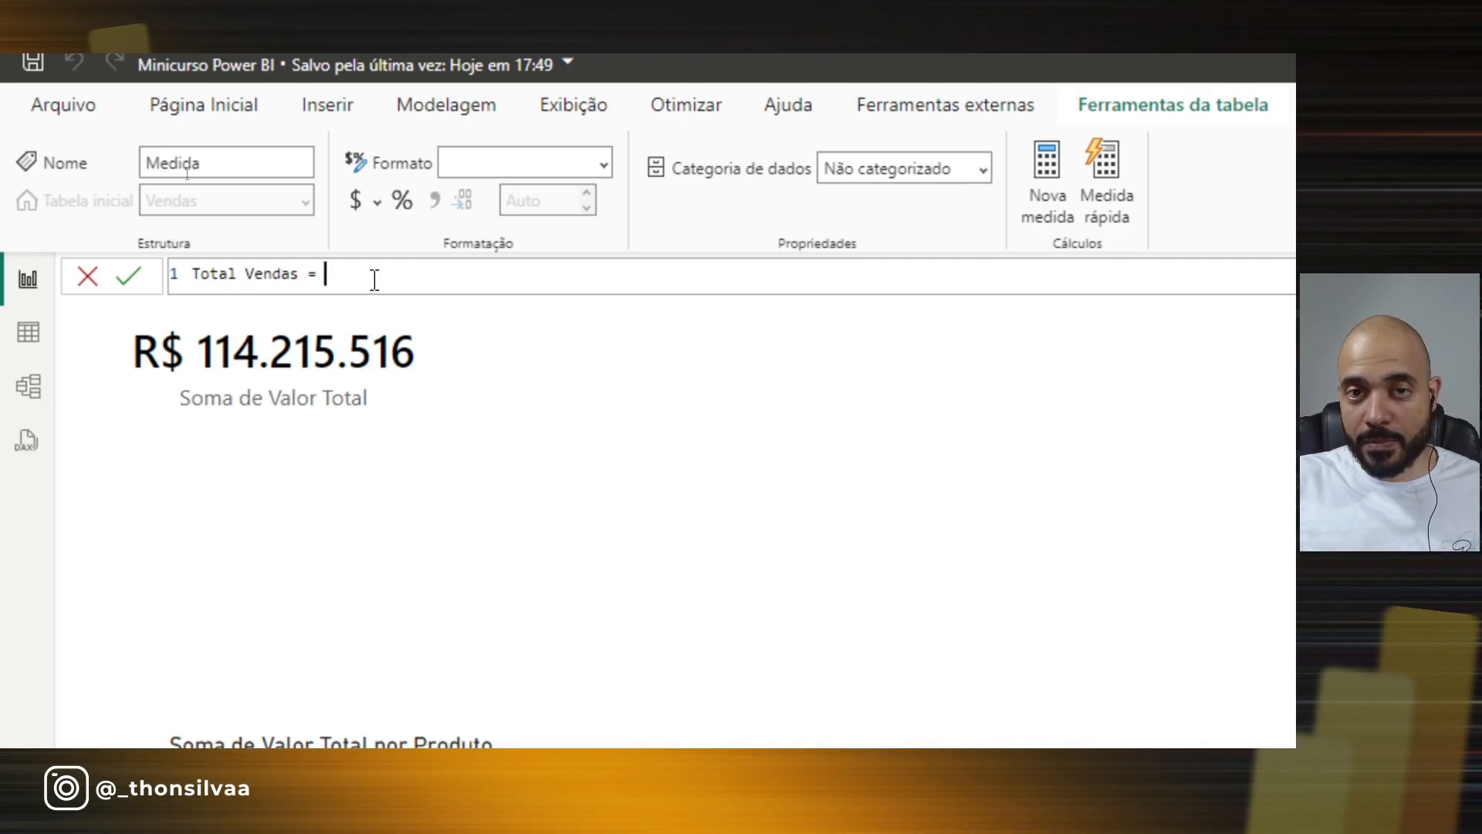
type("SU")
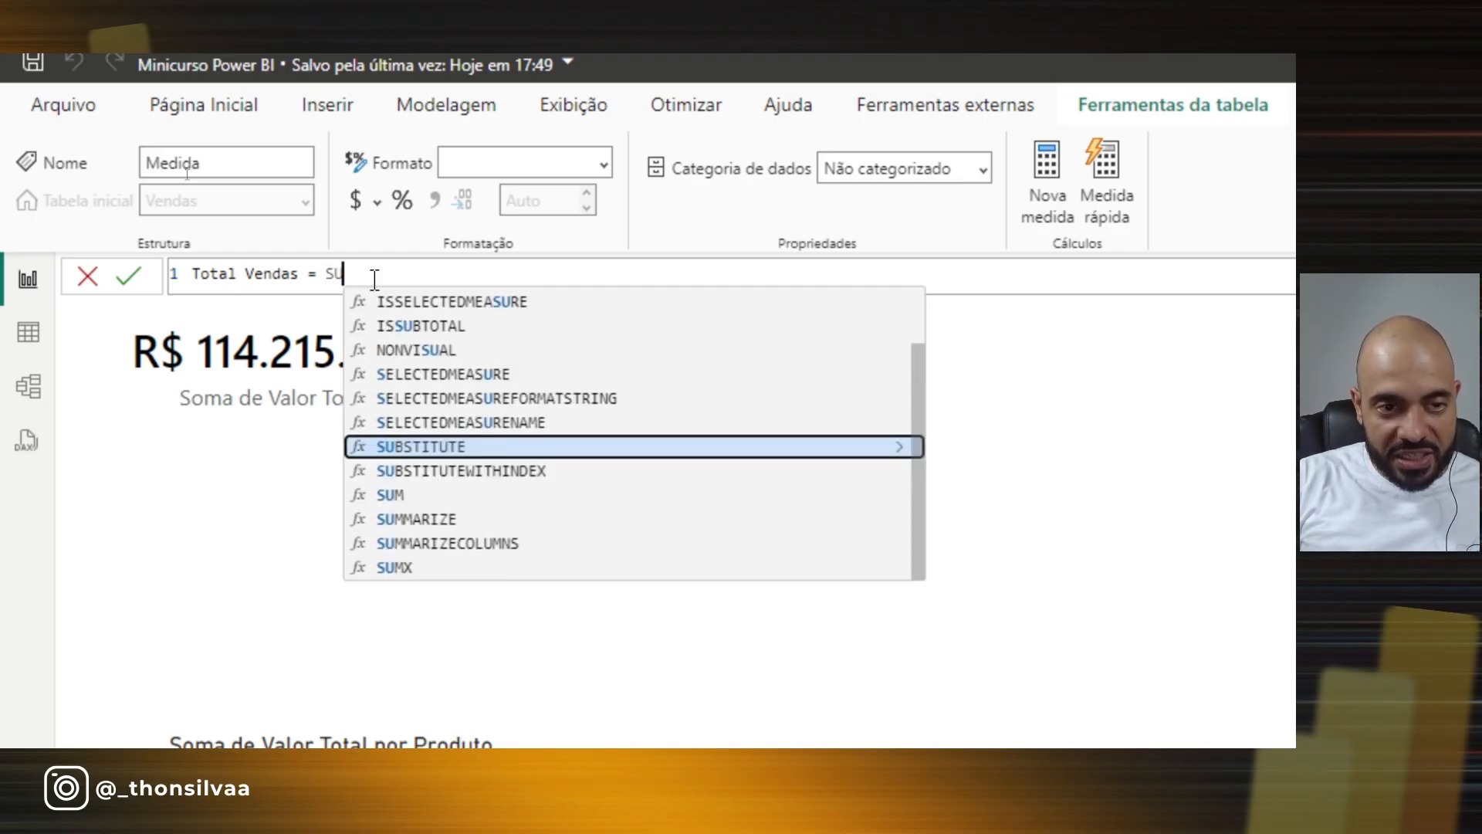
type("M")
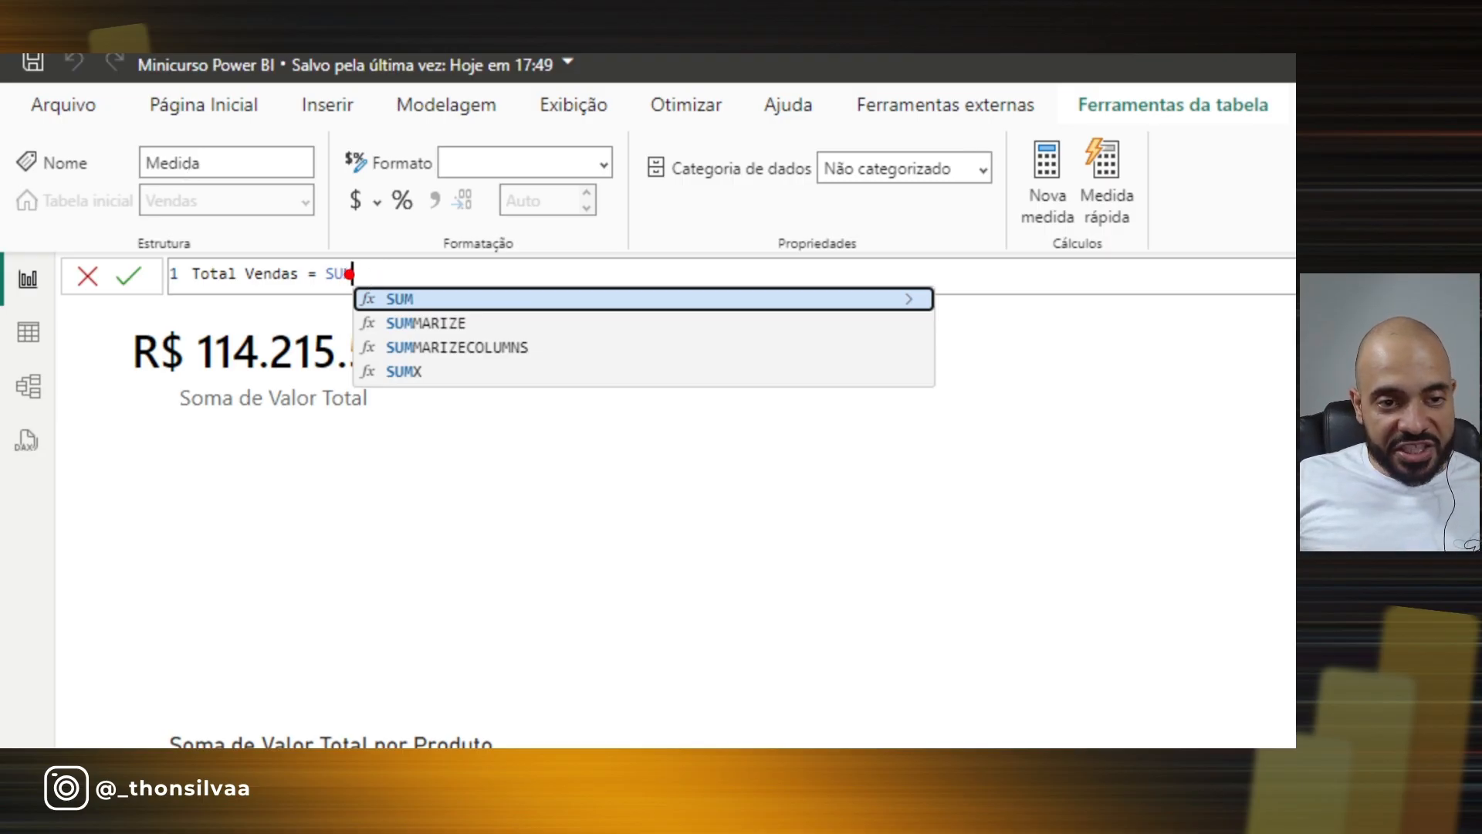
mouse_move(349, 273)
left_mouse_down()
mouse_move(479, 401)
mouse_move(525, 324)
mouse_move(348, 259)
left_mouse_up()
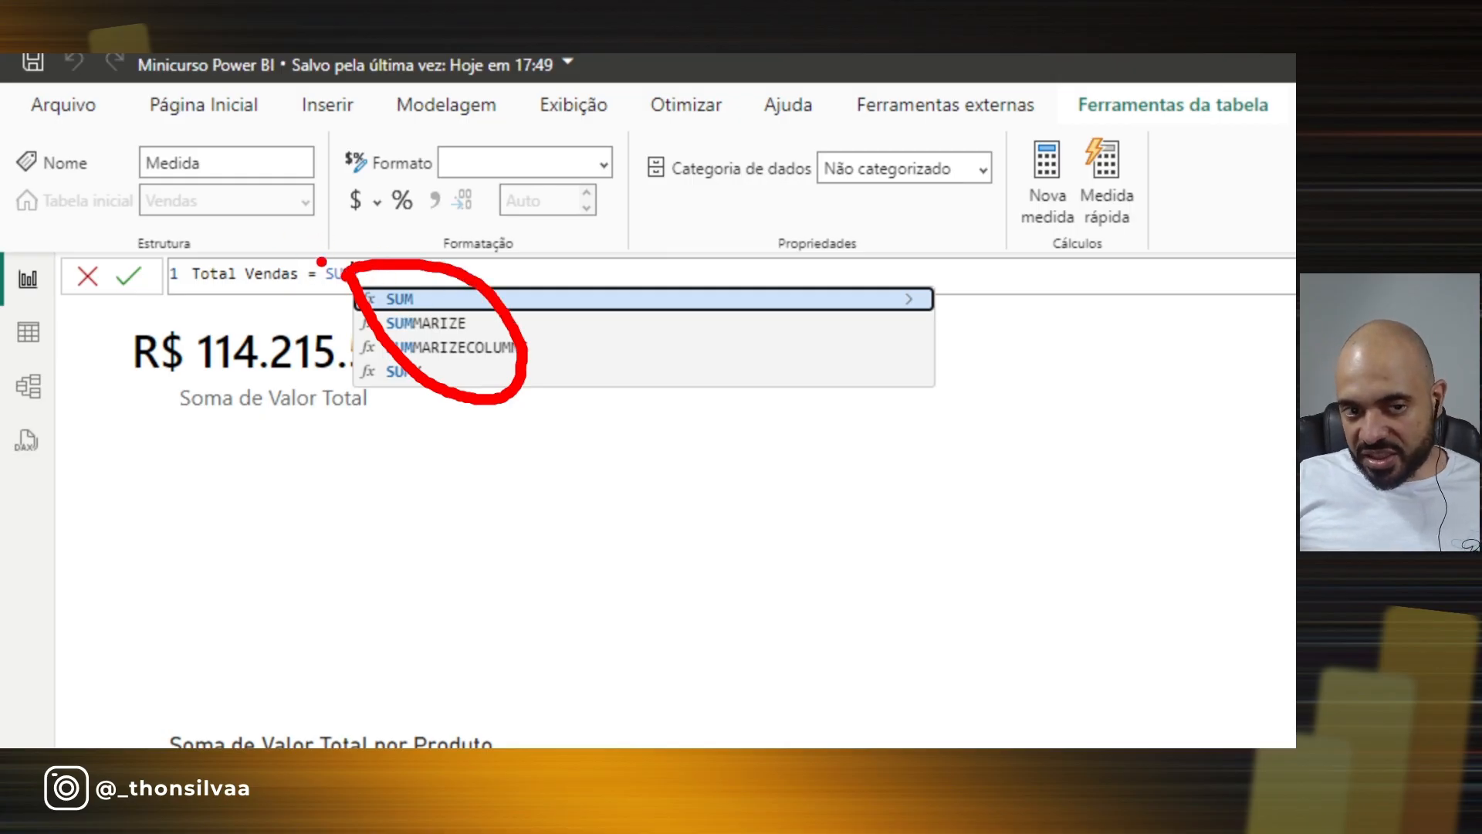
mouse_move(772, 226)
left_mouse_down()
mouse_move(429, 292)
mouse_move(423, 270)
mouse_move(455, 312)
left_mouse_up()
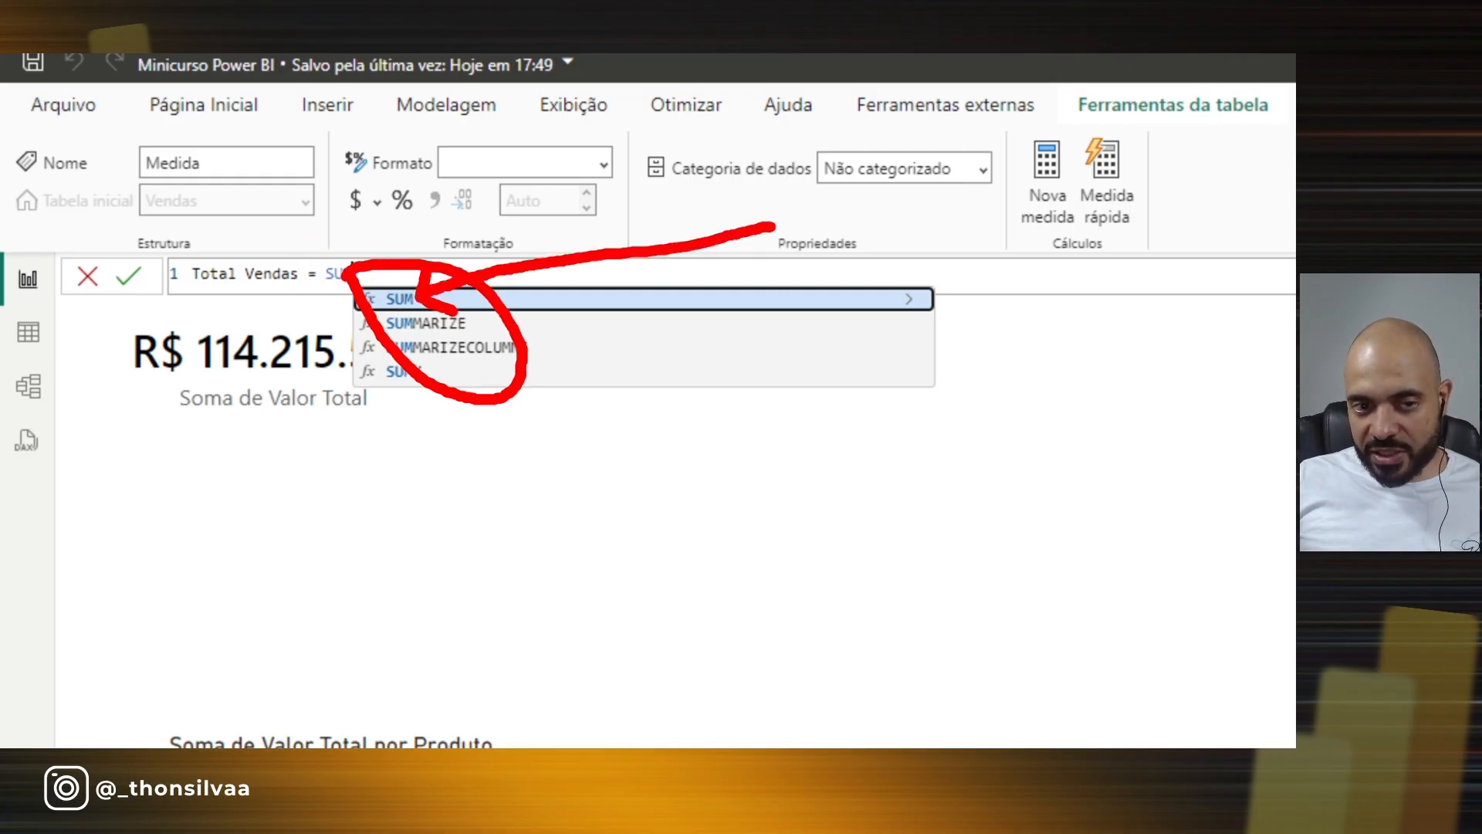
key("Escape")
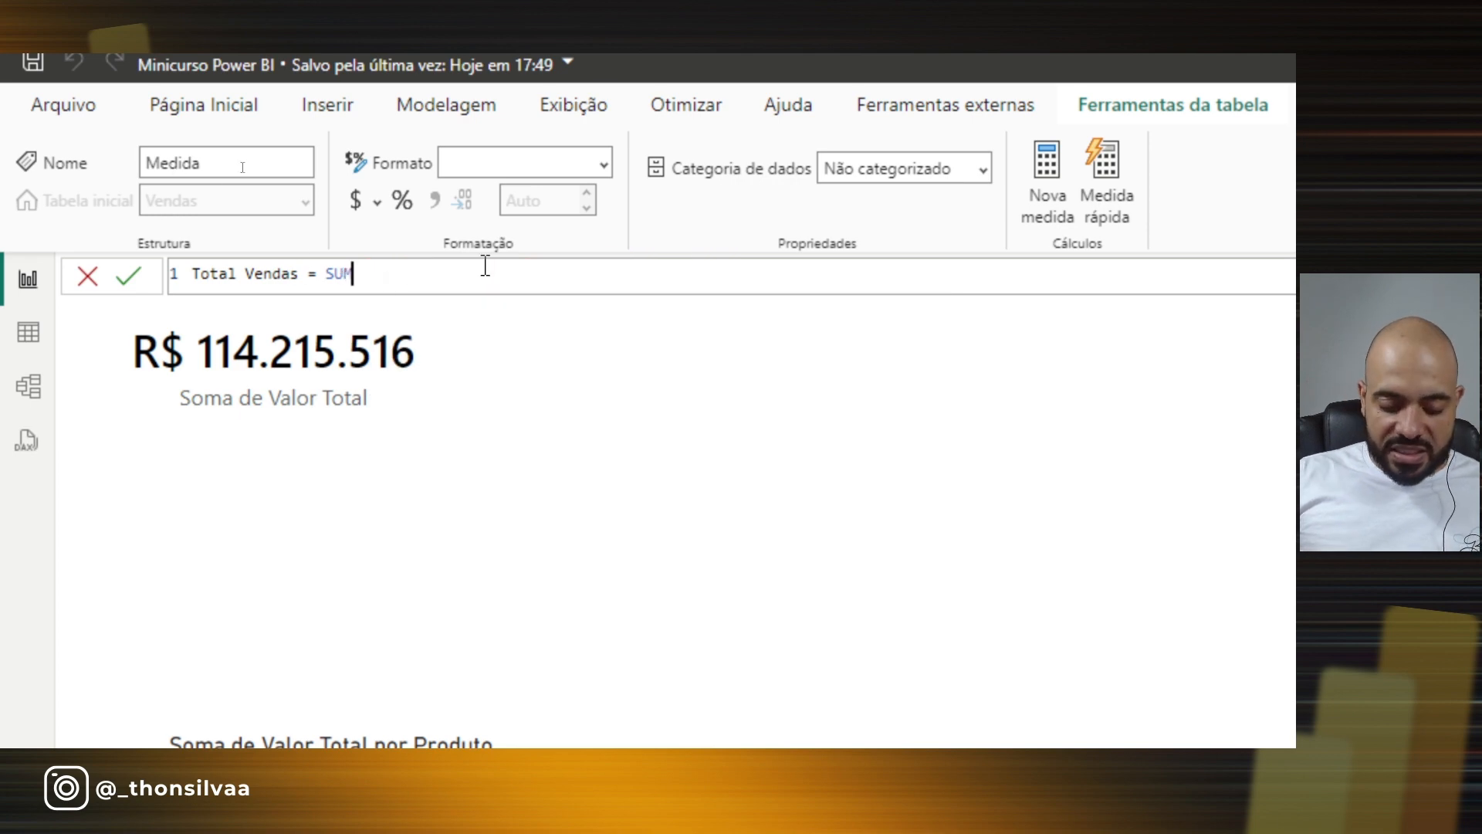
type("(")
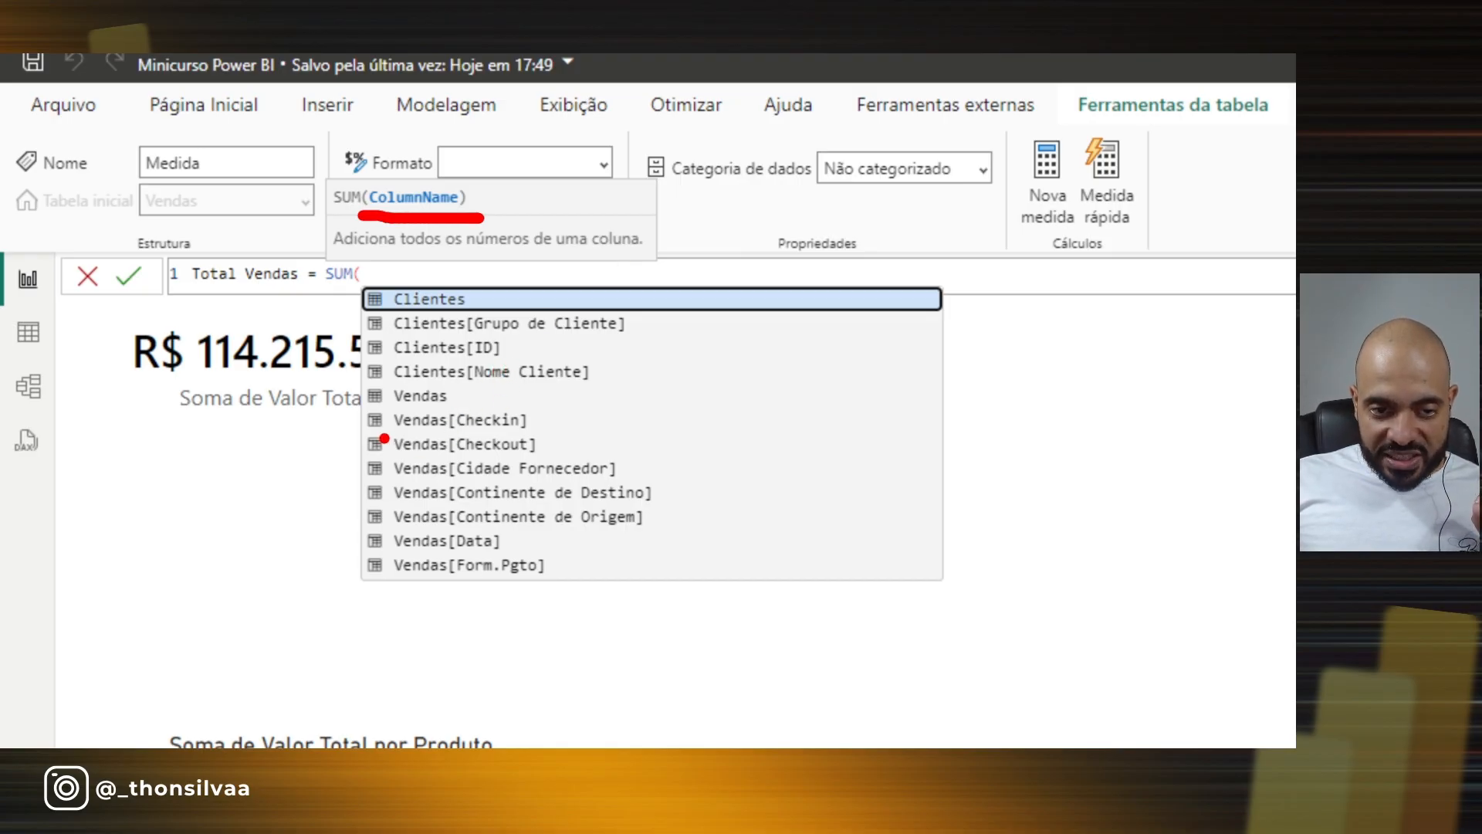
left_click_drag(233, 422, 360, 419)
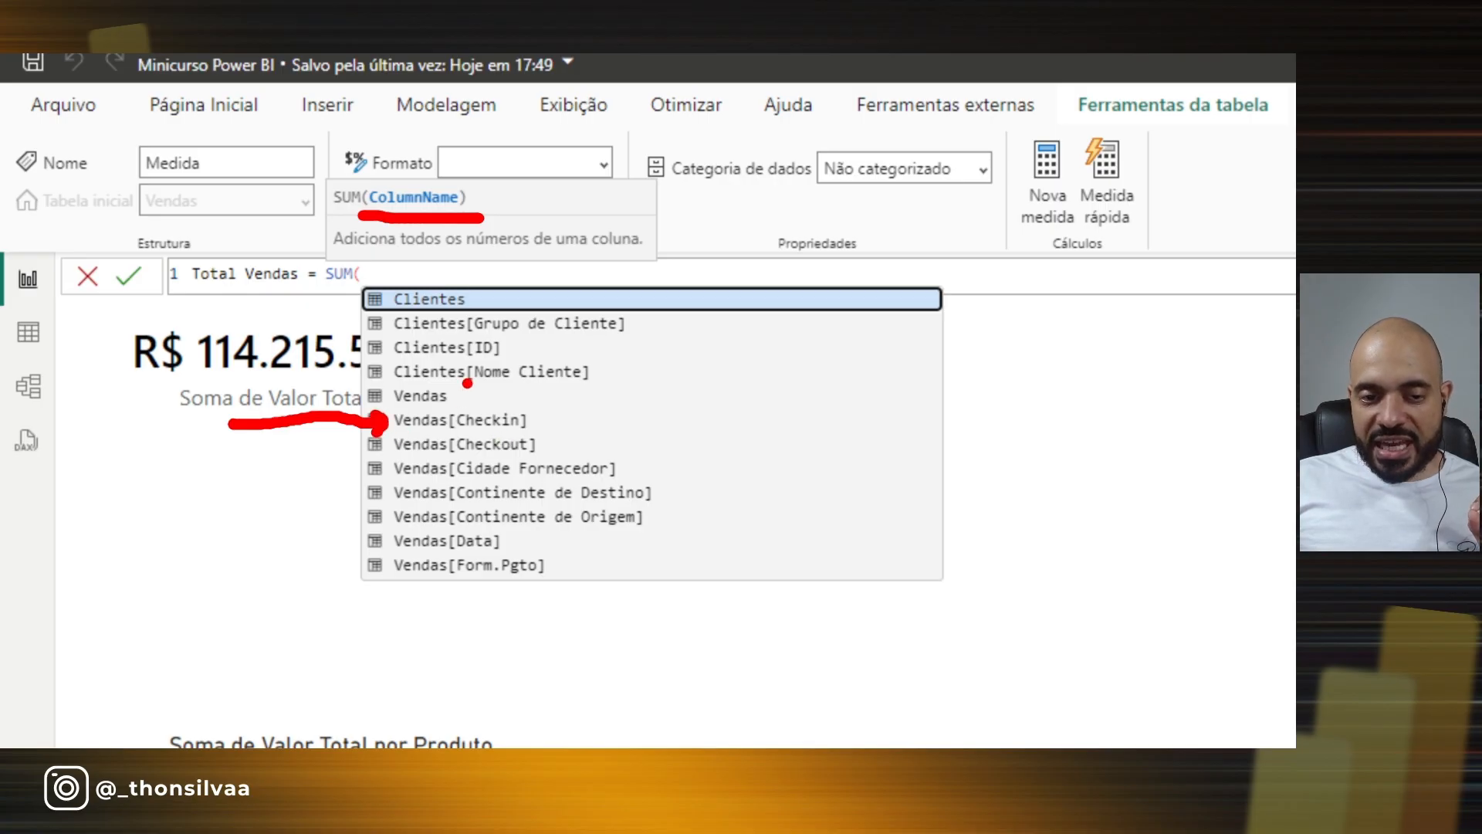
mouse_move(466, 383)
left_mouse_down()
mouse_move(436, 423)
mouse_move(456, 423)
left_mouse_up()
mouse_move(525, 362)
left_mouse_down()
mouse_move(519, 413)
mouse_move(498, 397)
left_mouse_up()
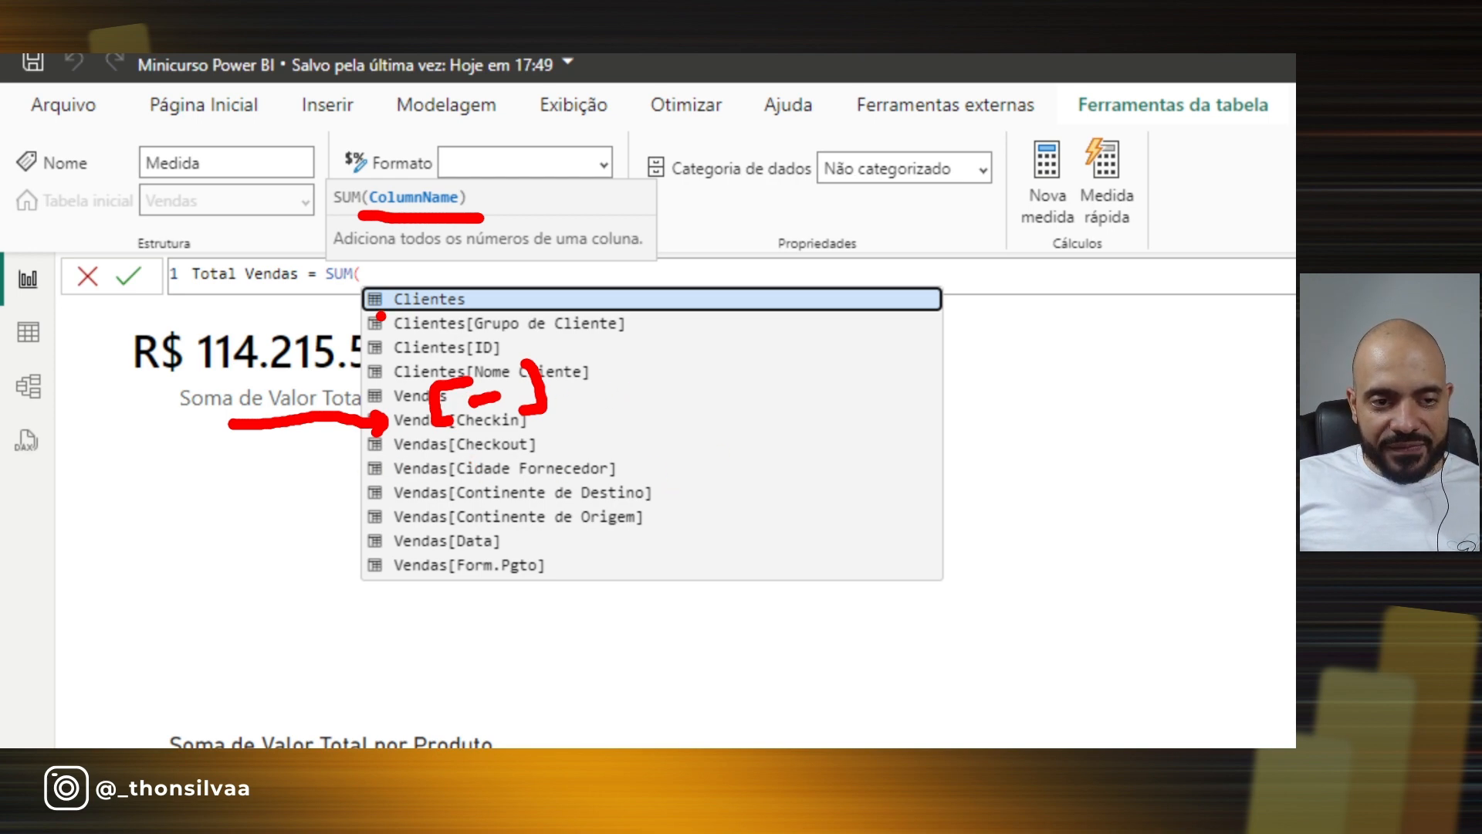
key("Escape")
Complete the formula as Total Vendas = SUM(Vendas[Valor Total]), commit it, and select the new measure among the Vendas fields.
type("VALOR")
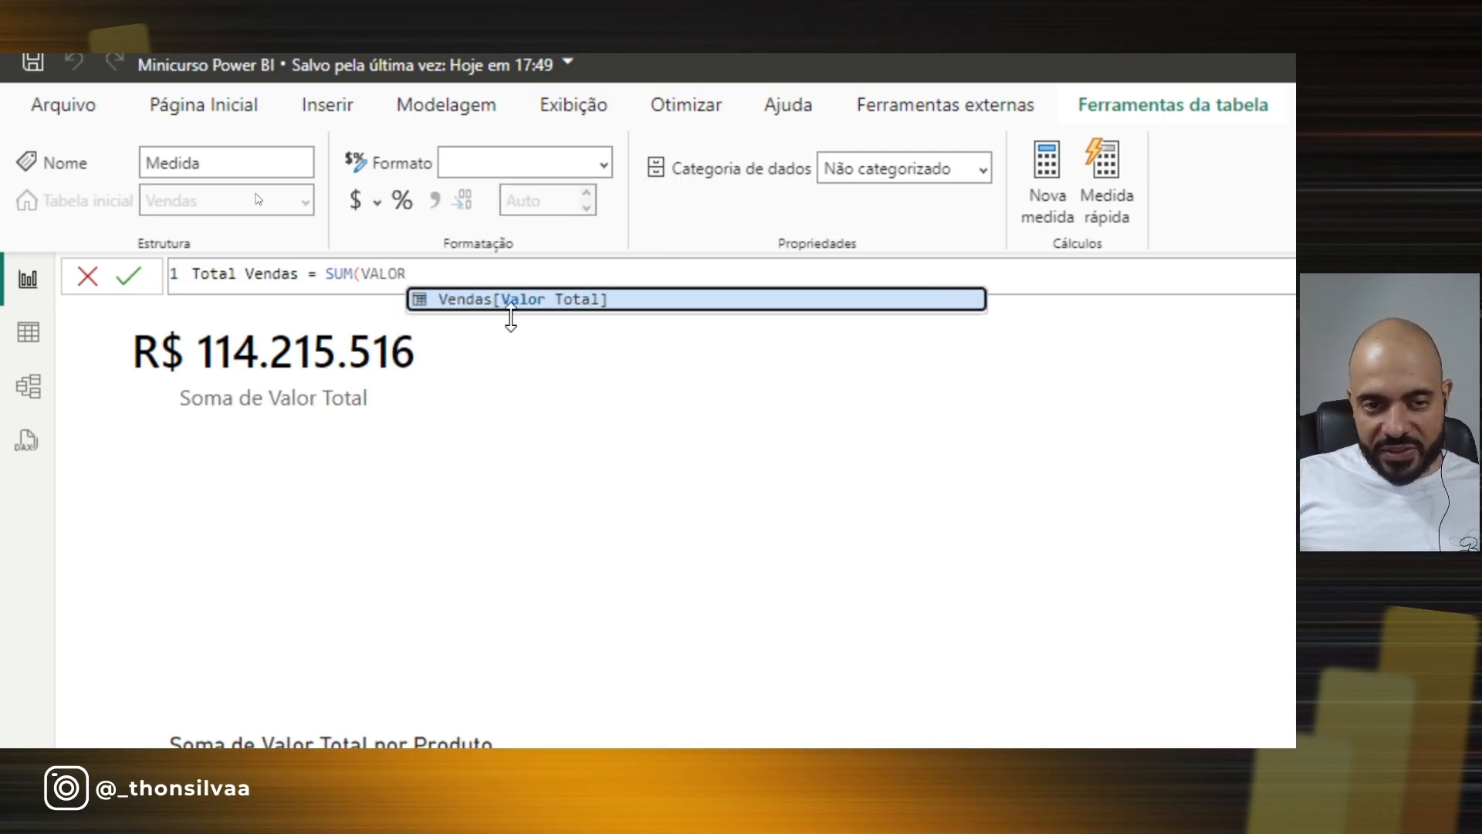
mouse_move(468, 396)
left_mouse_down()
mouse_move(463, 348)
mouse_move(584, 330)
left_mouse_up()
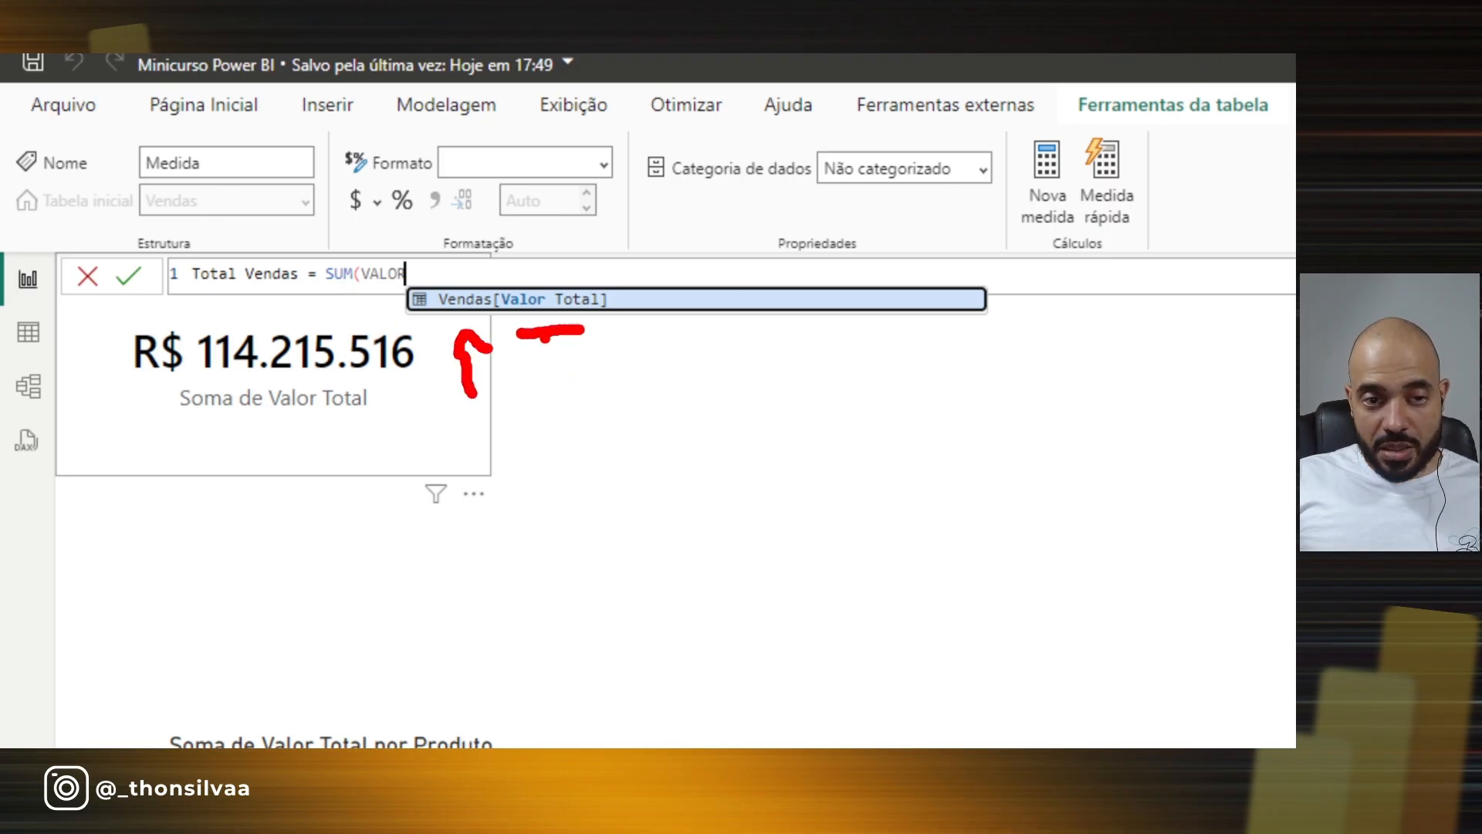
key("Escape")
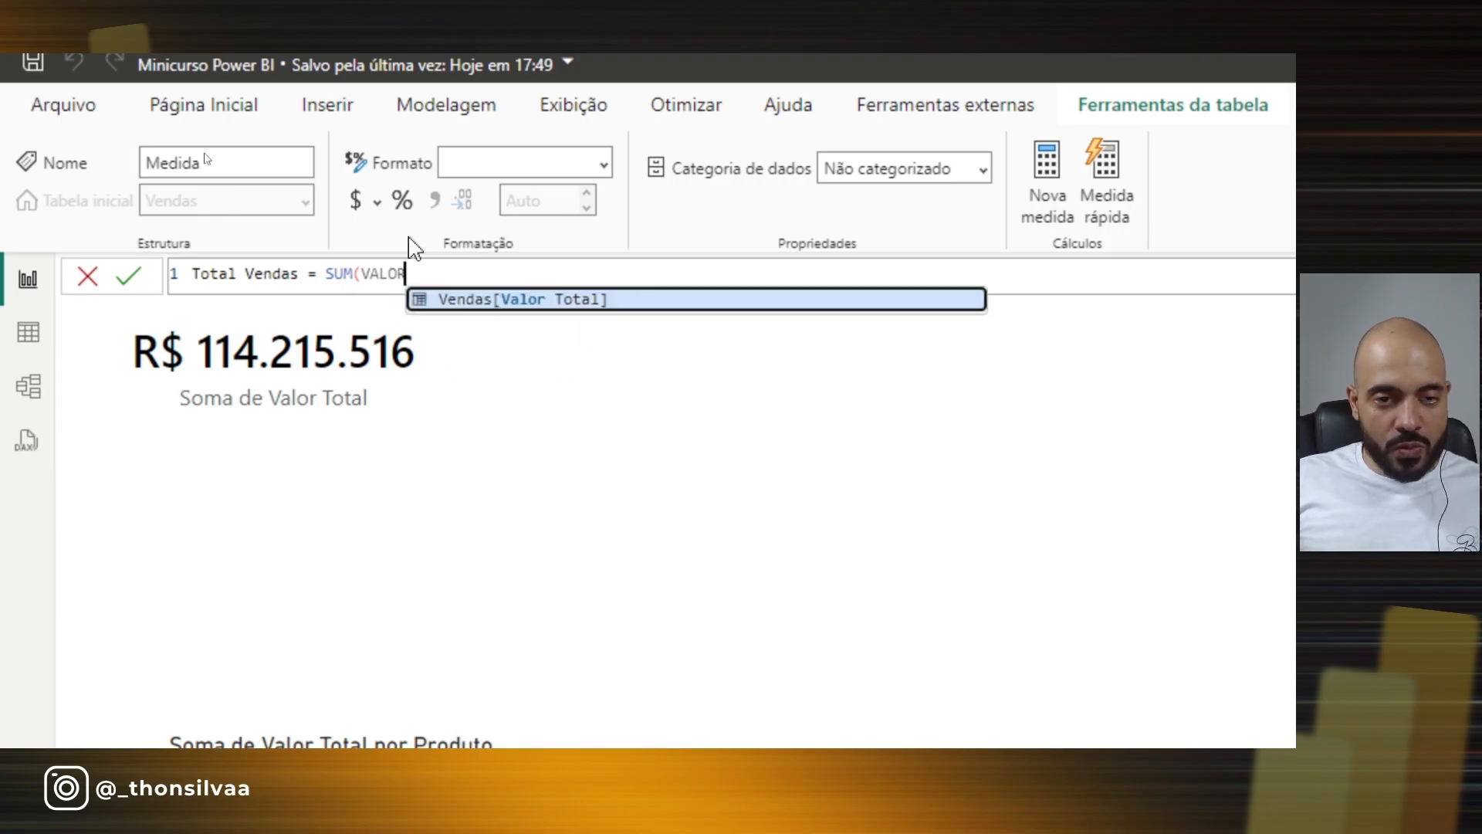
left_click(496, 308)
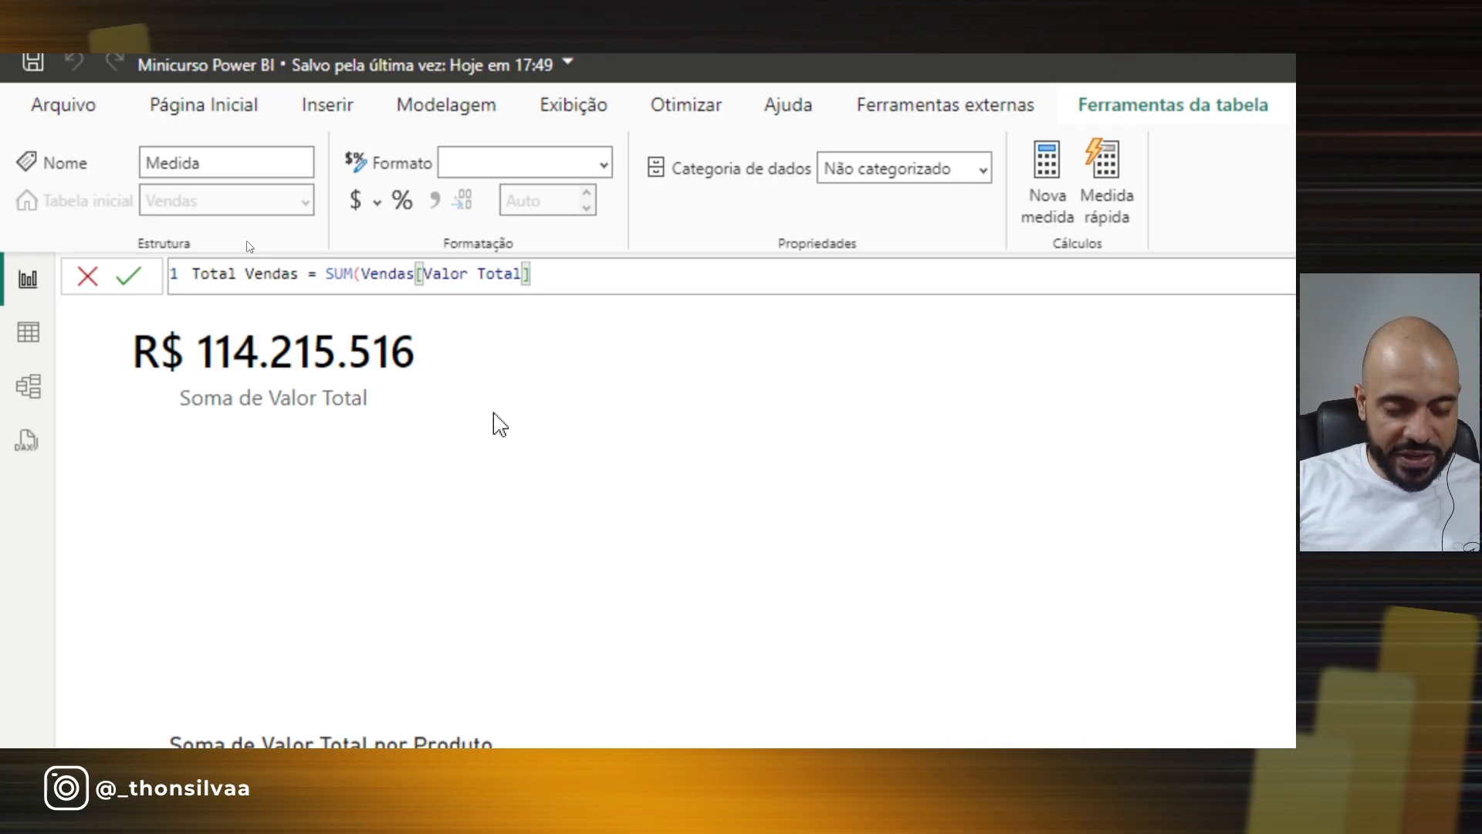
type(")")
key("Return")
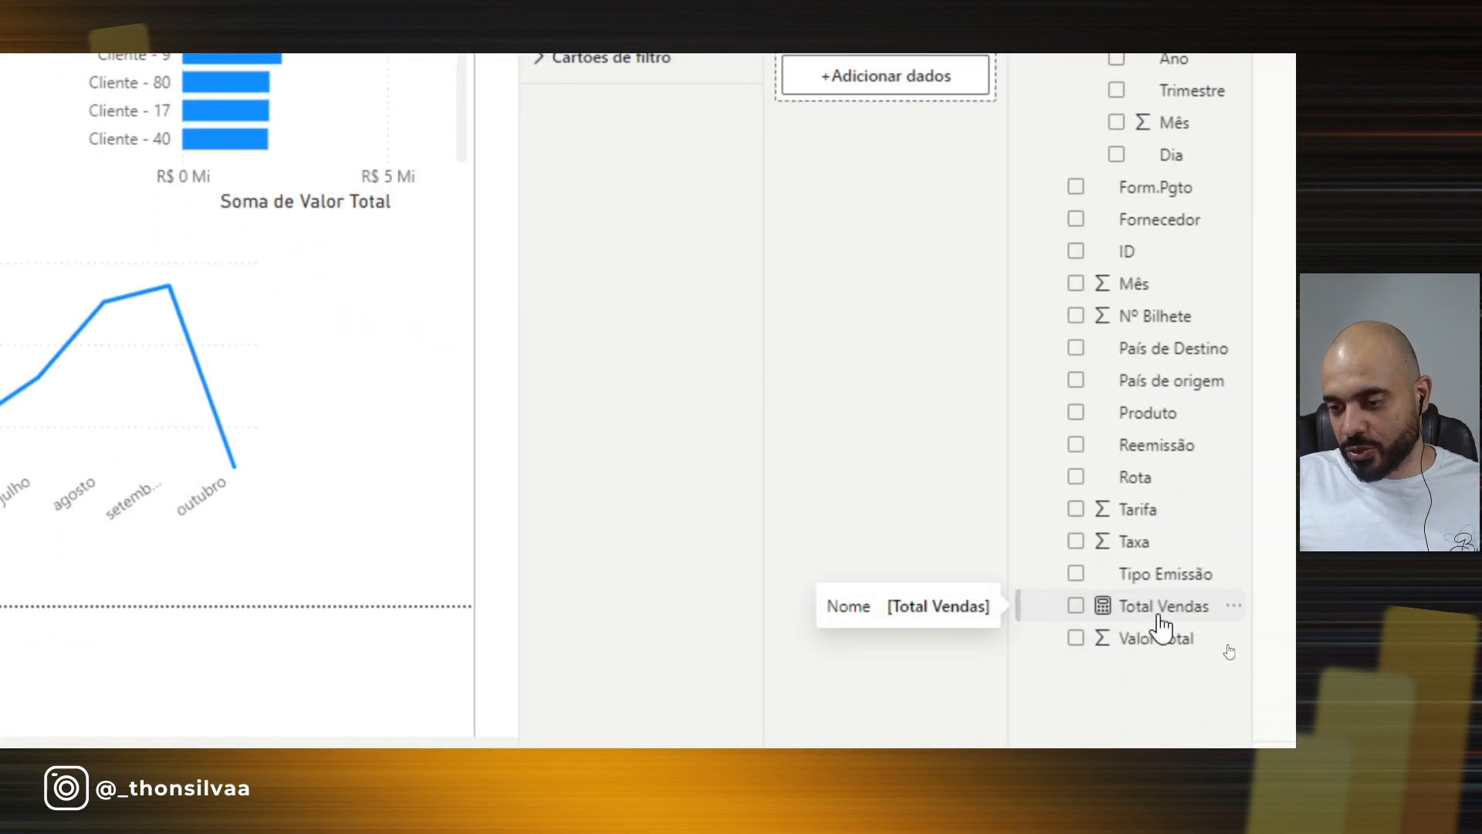
left_click(1127, 606)
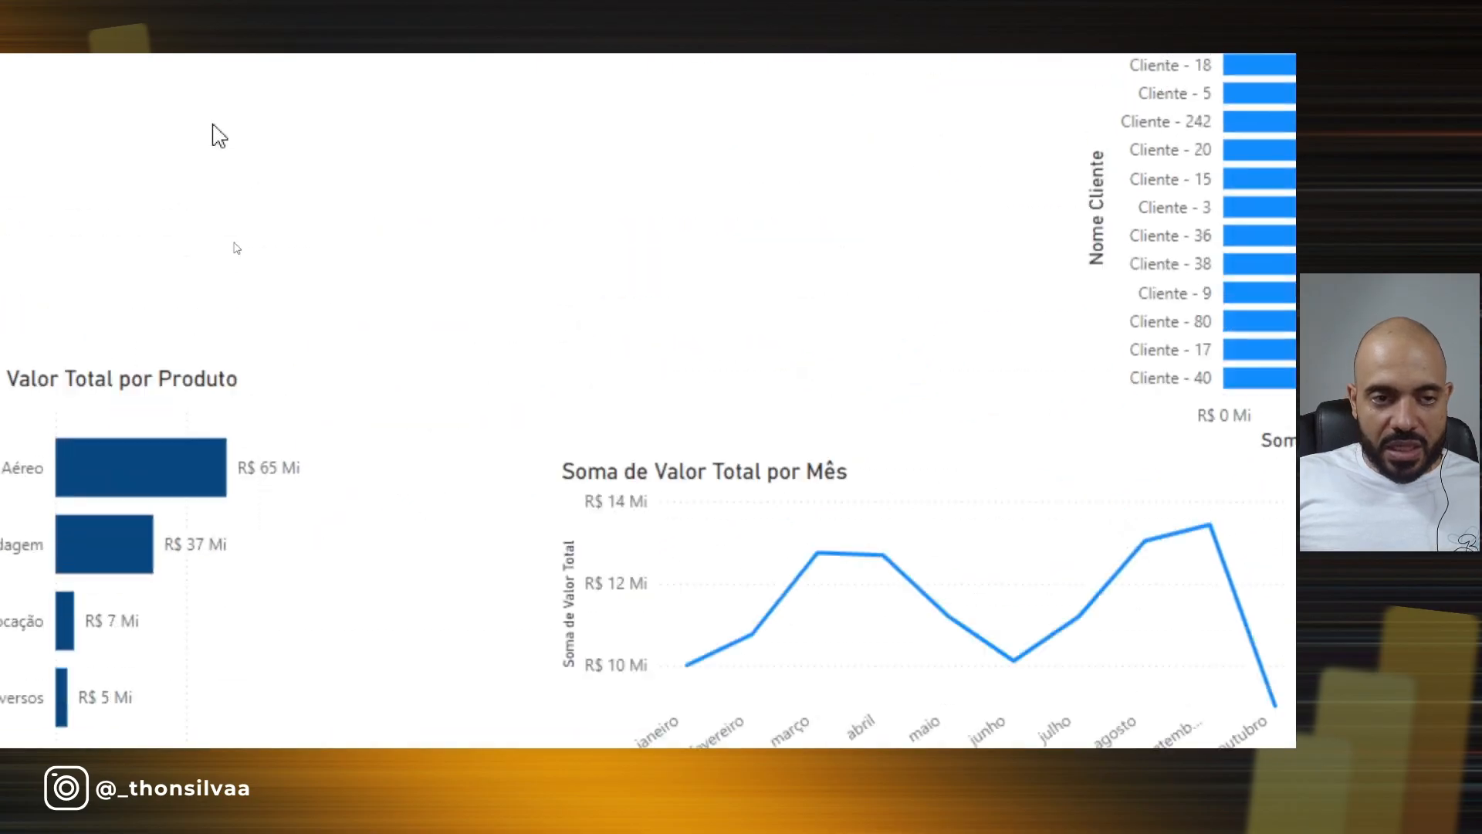
Duplicate the Soma de Valor Total card and place the copy beside the original.
left_click(266, 372)
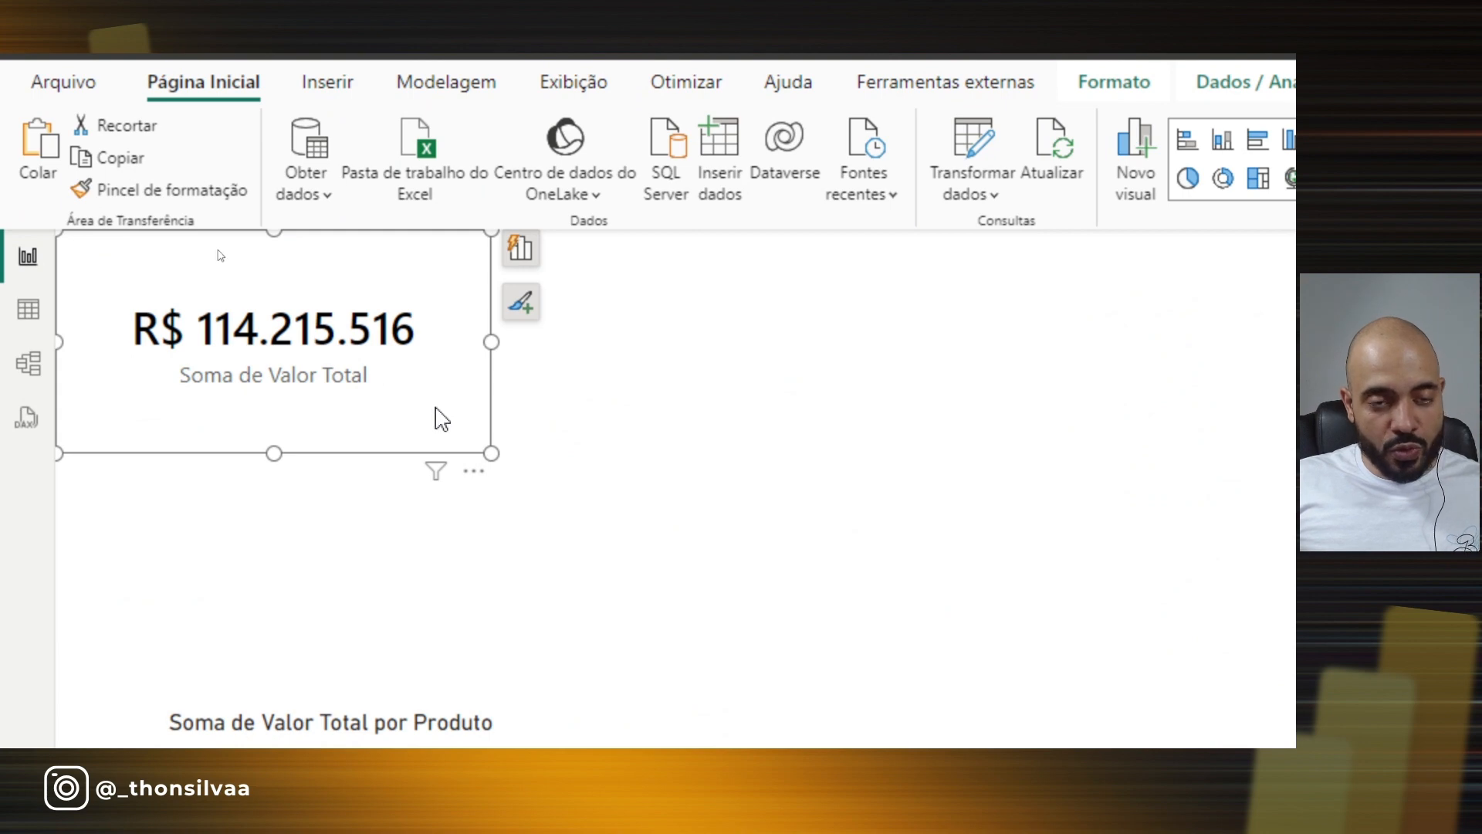
left_click(654, 424)
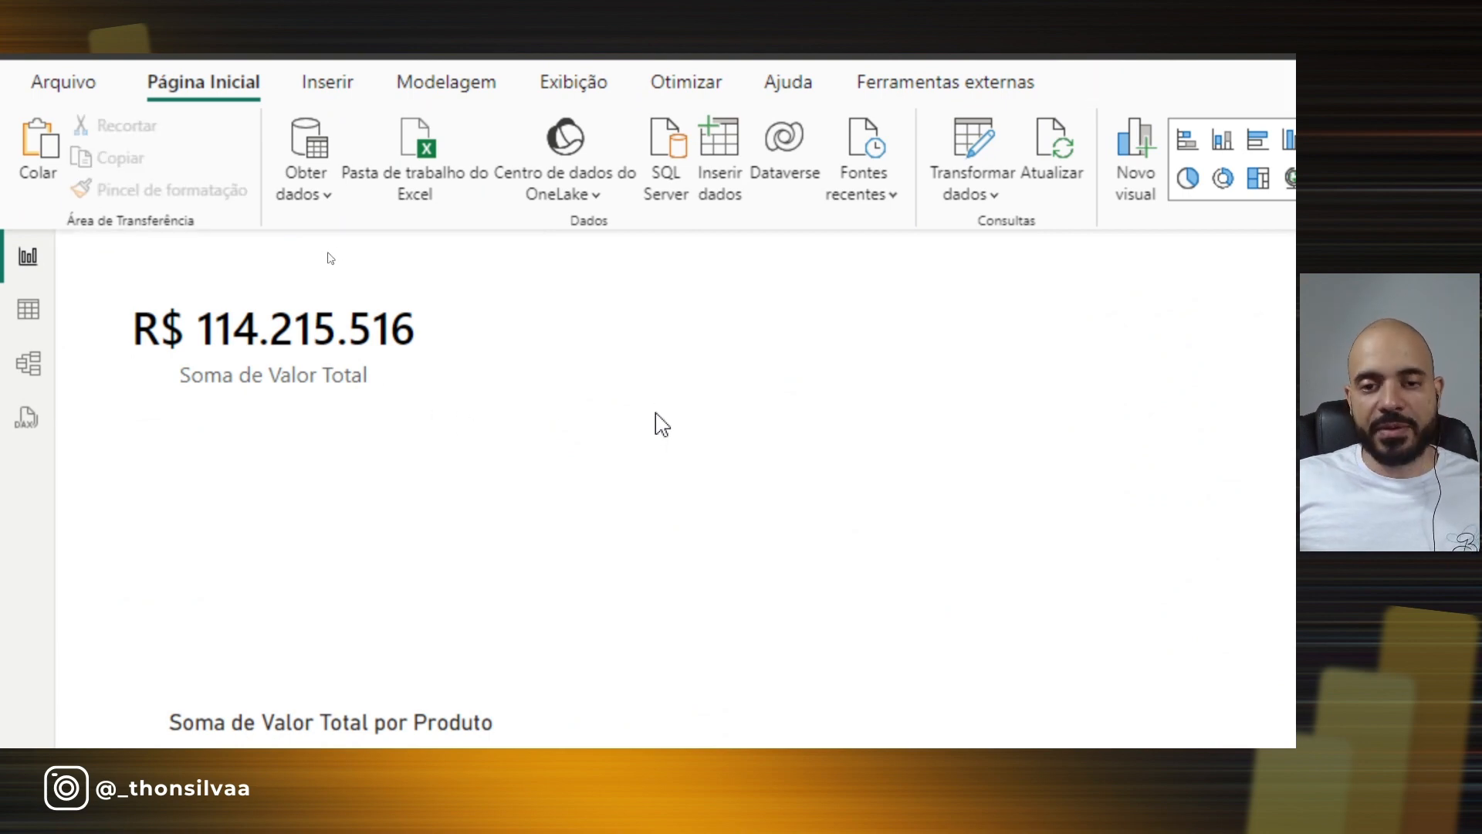
key("ctrl+v")
left_click_drag(378, 390, 780, 410)
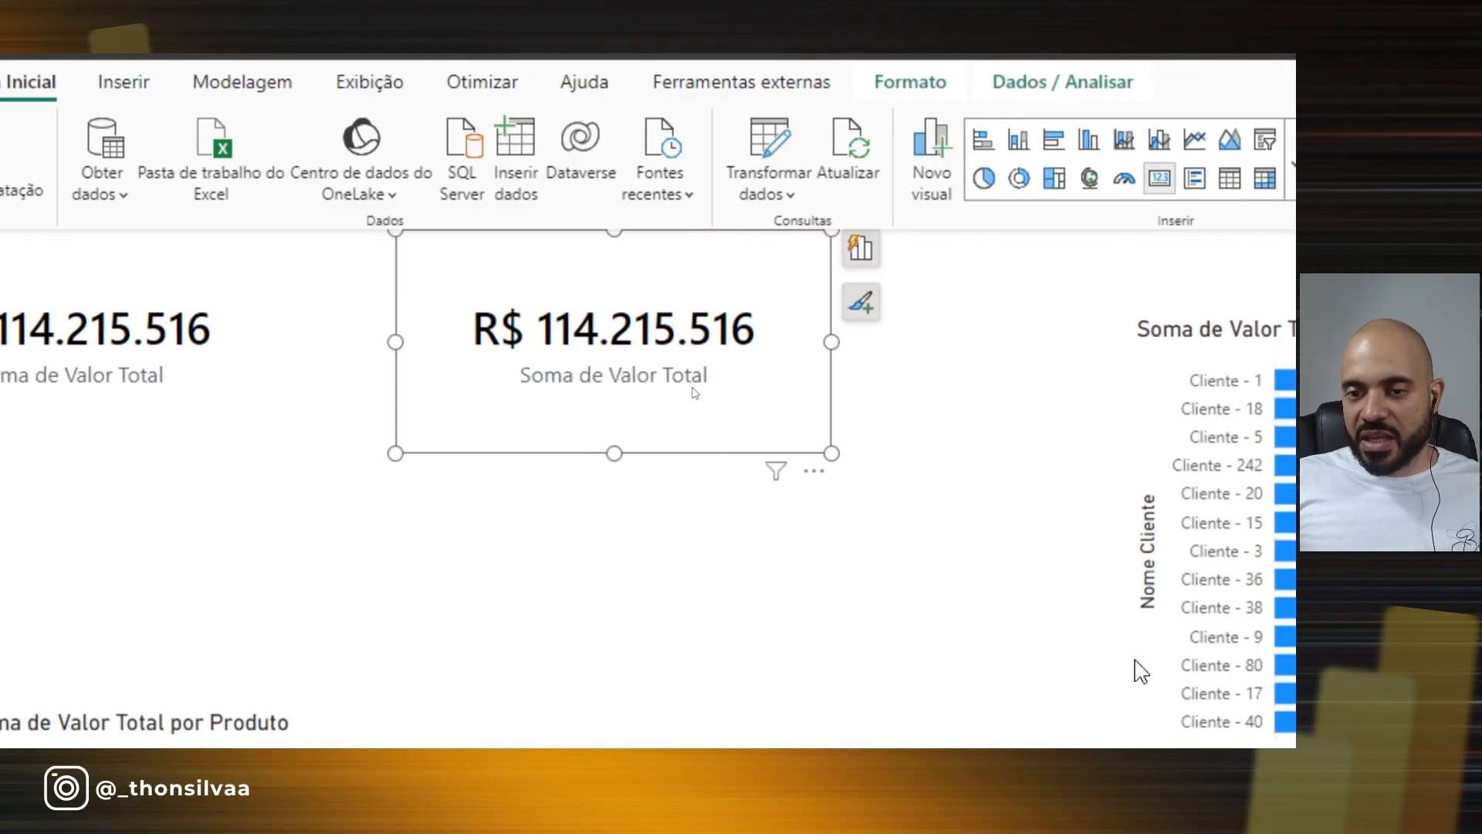
Move the Nome Cliente bar chart toward the page's middle and place the duplicate card at the right edge above the monthly line chart.
left_click_drag(1065, 309, 550, 412)
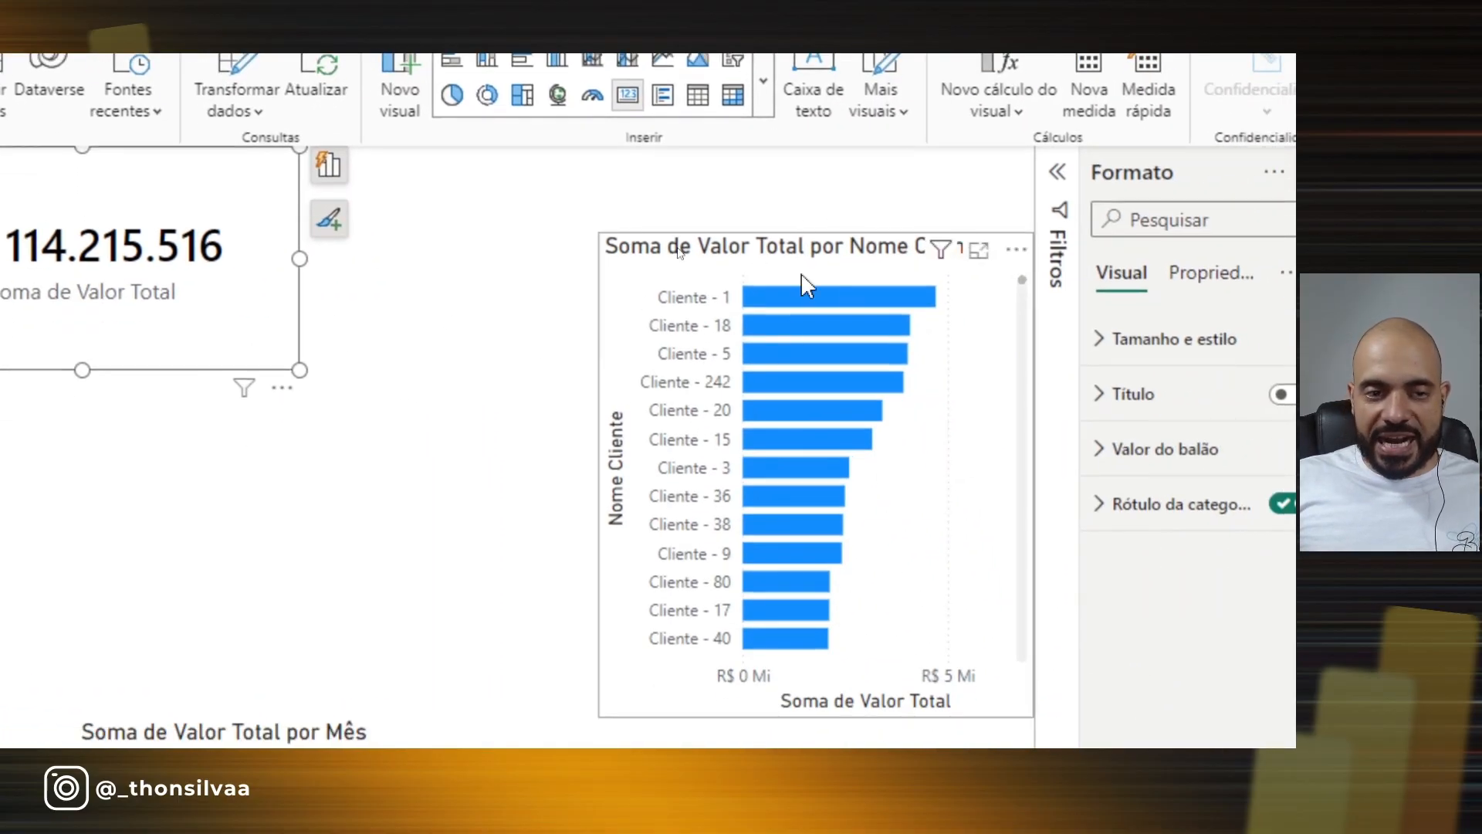
left_click_drag(417, 344, 155, 406)
left_click_drag(304, 261, 1146, 571)
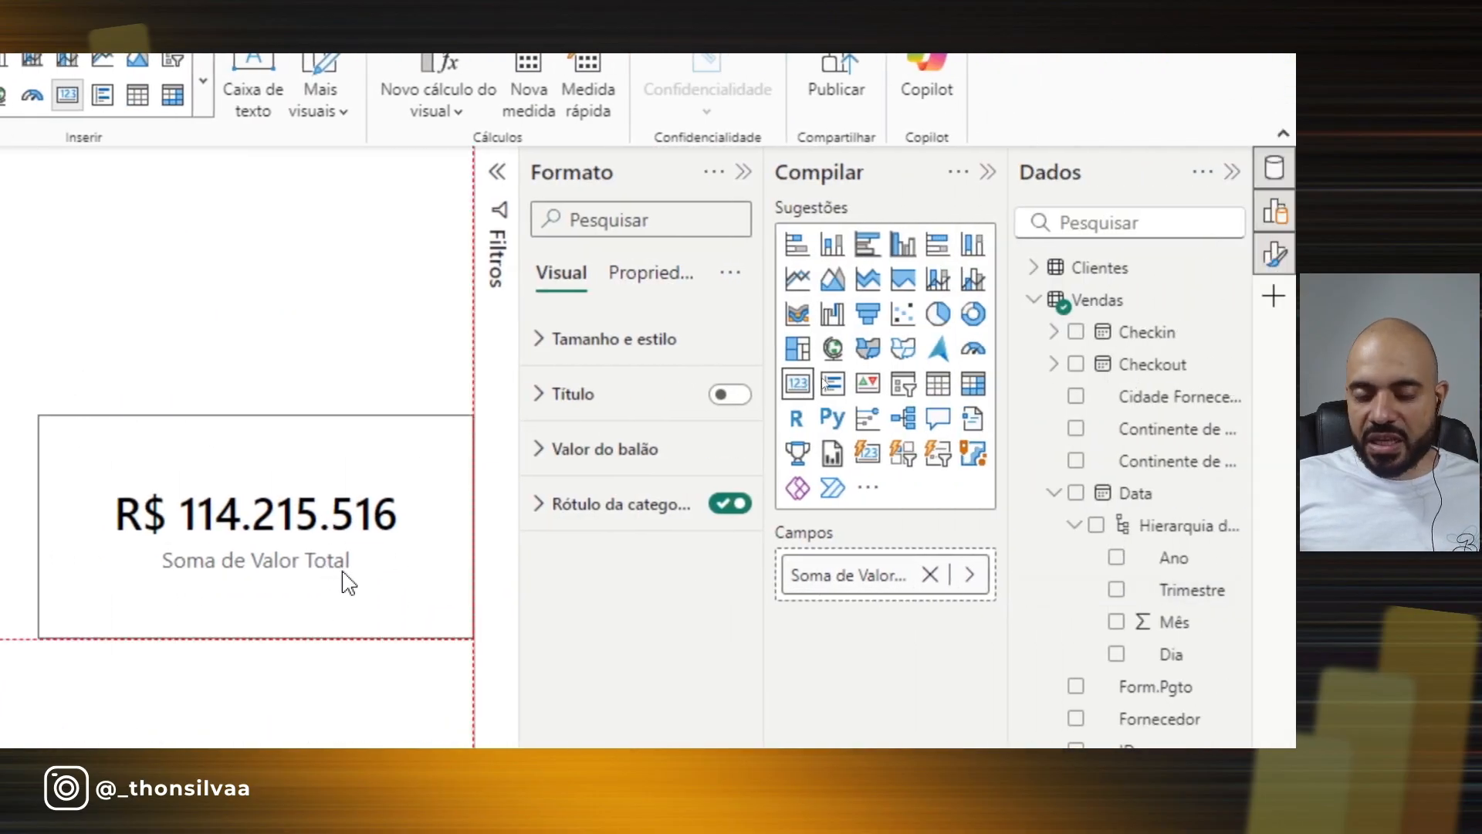
left_click_drag(349, 583, 349, 618)
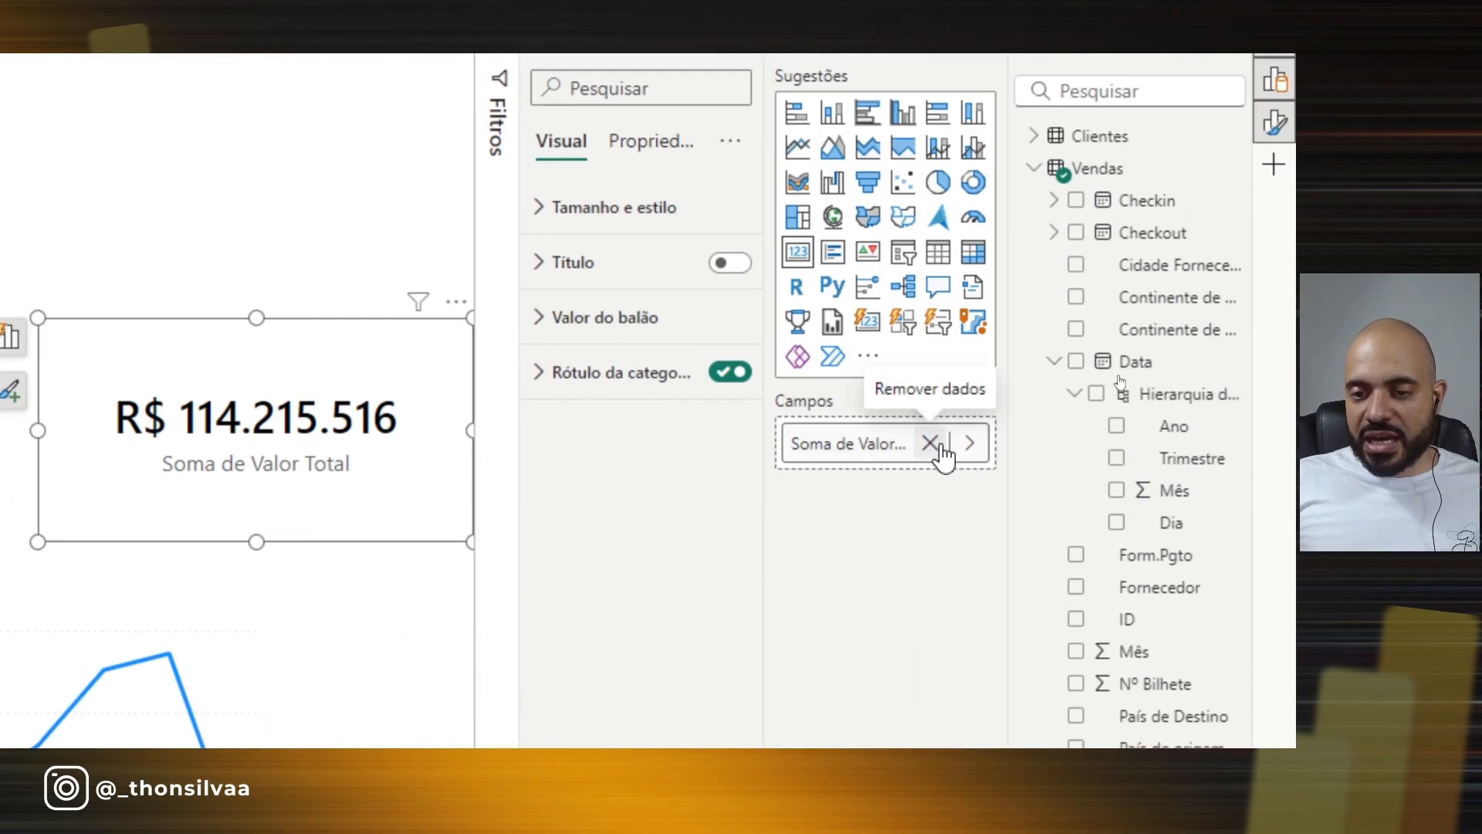
Replace the duplicate card's Soma de Valor Total field with the Total Vendas measure.
left_click(932, 577)
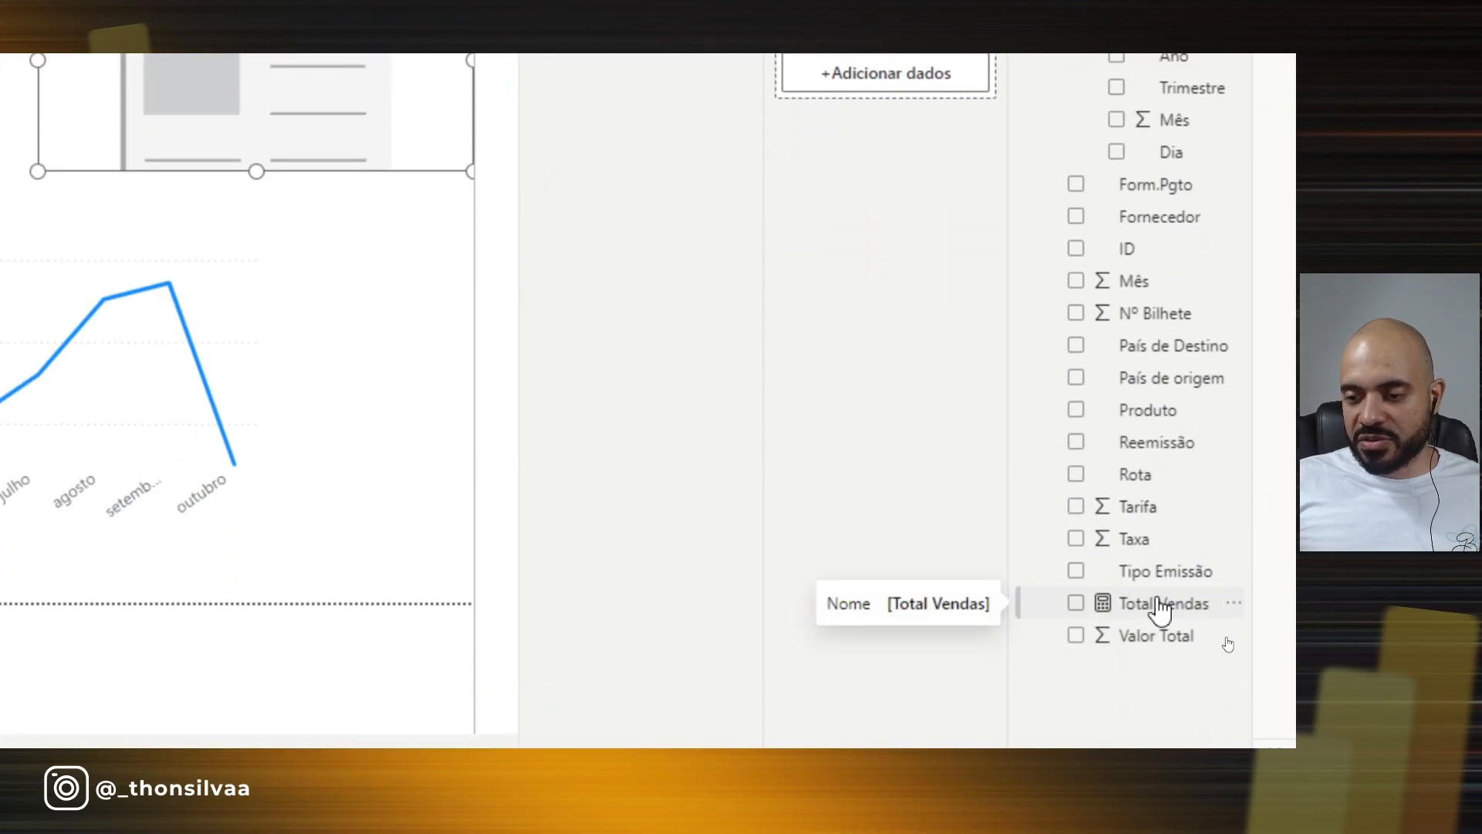
left_click_drag(1160, 608, 898, 84)
left_click_drag(898, 155, 890, 201)
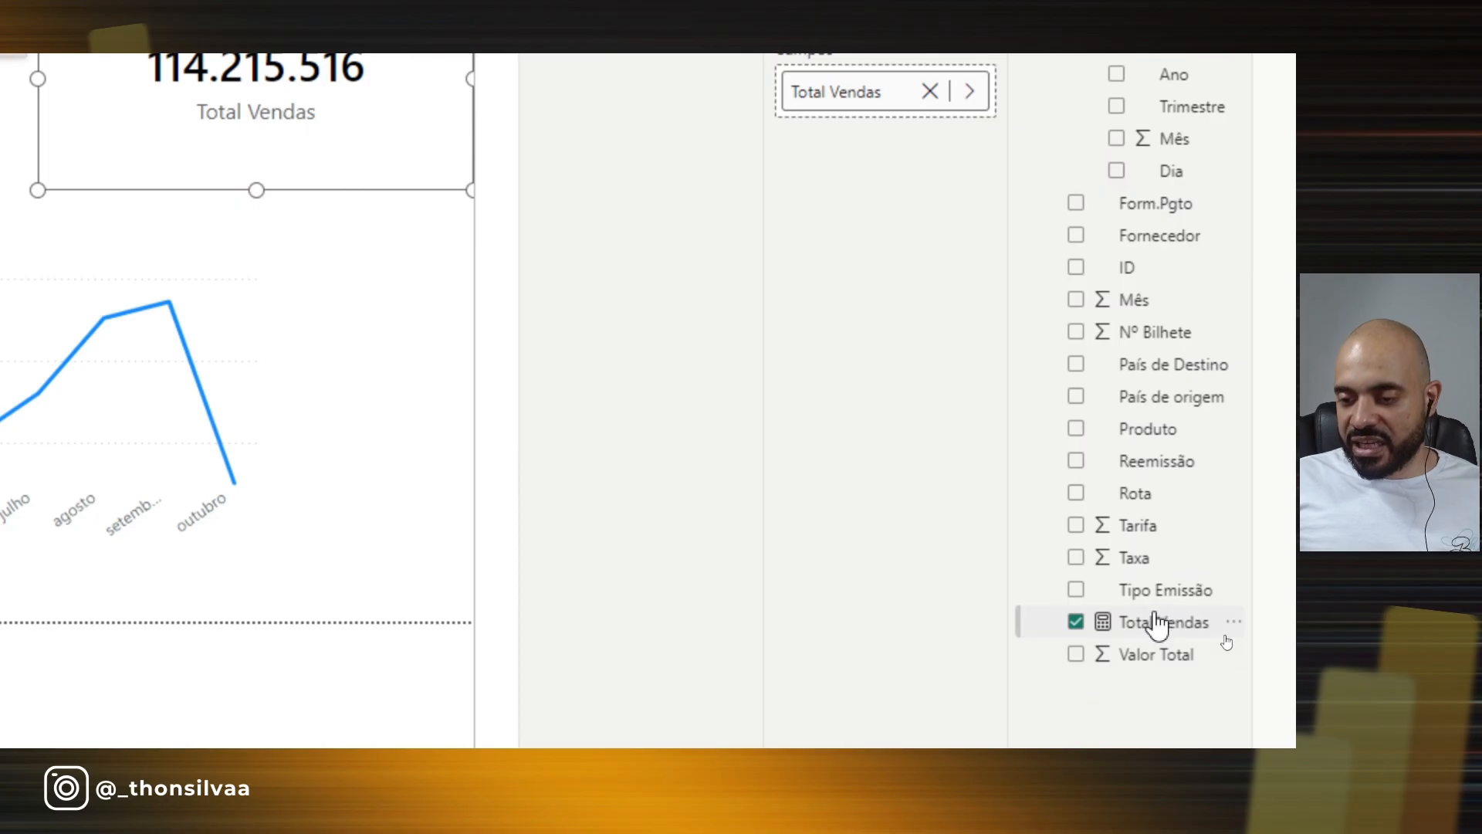
Format the Total Vendas measure as currency with the R$ Português (Brasil) symbol.
left_click(1052, 633)
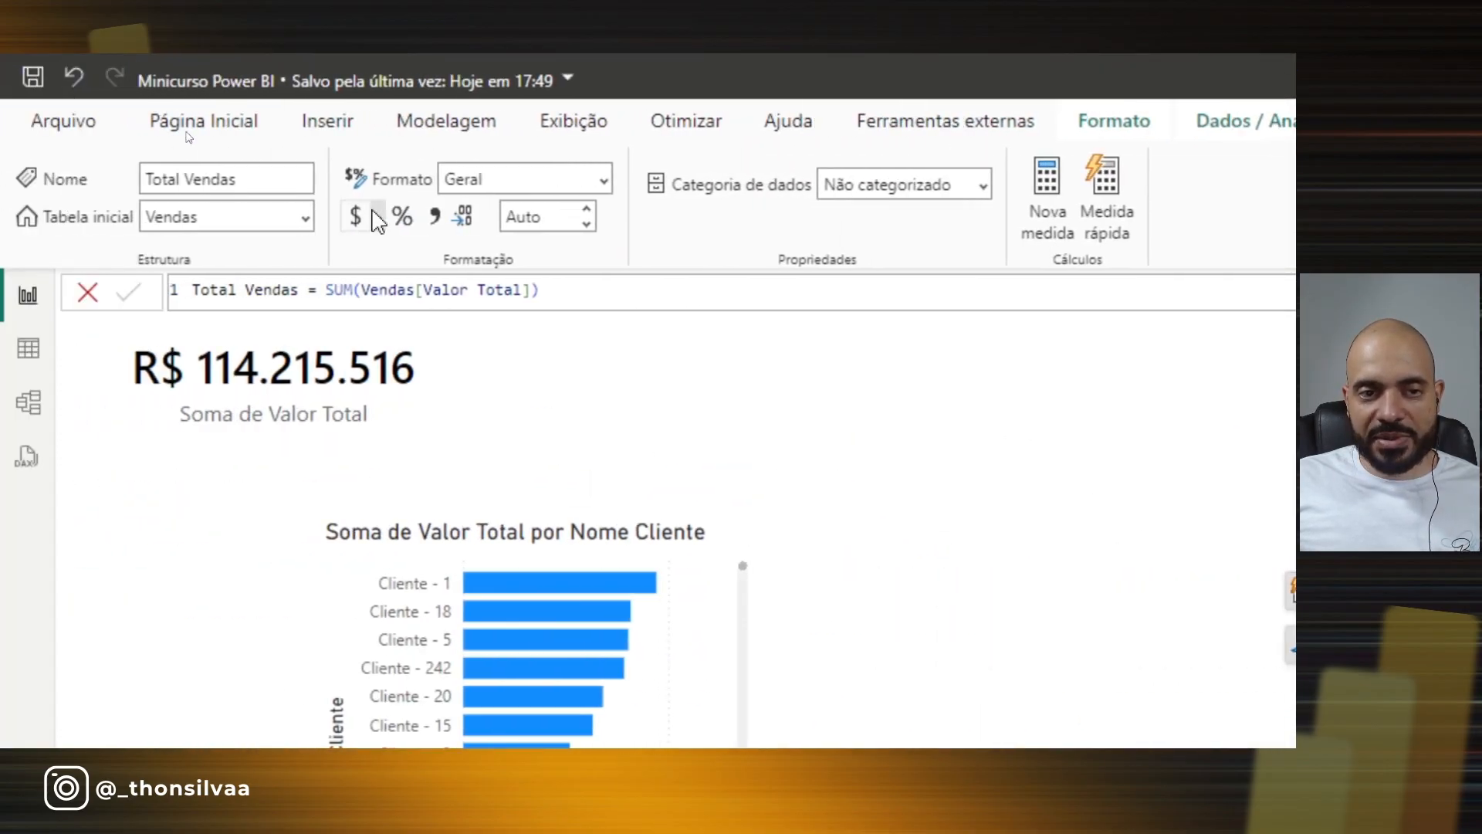
left_click(378, 219)
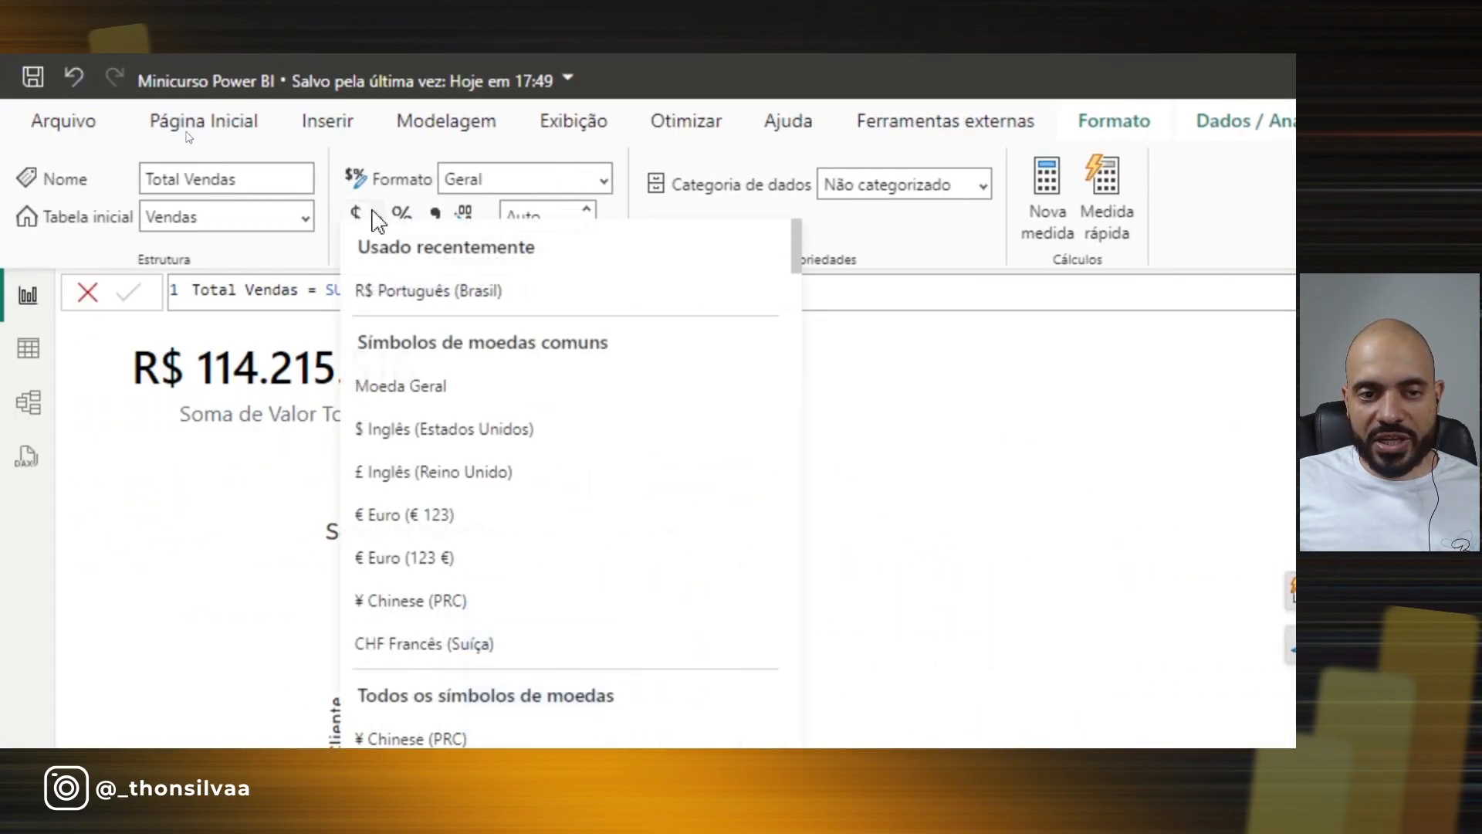
left_click(395, 308)
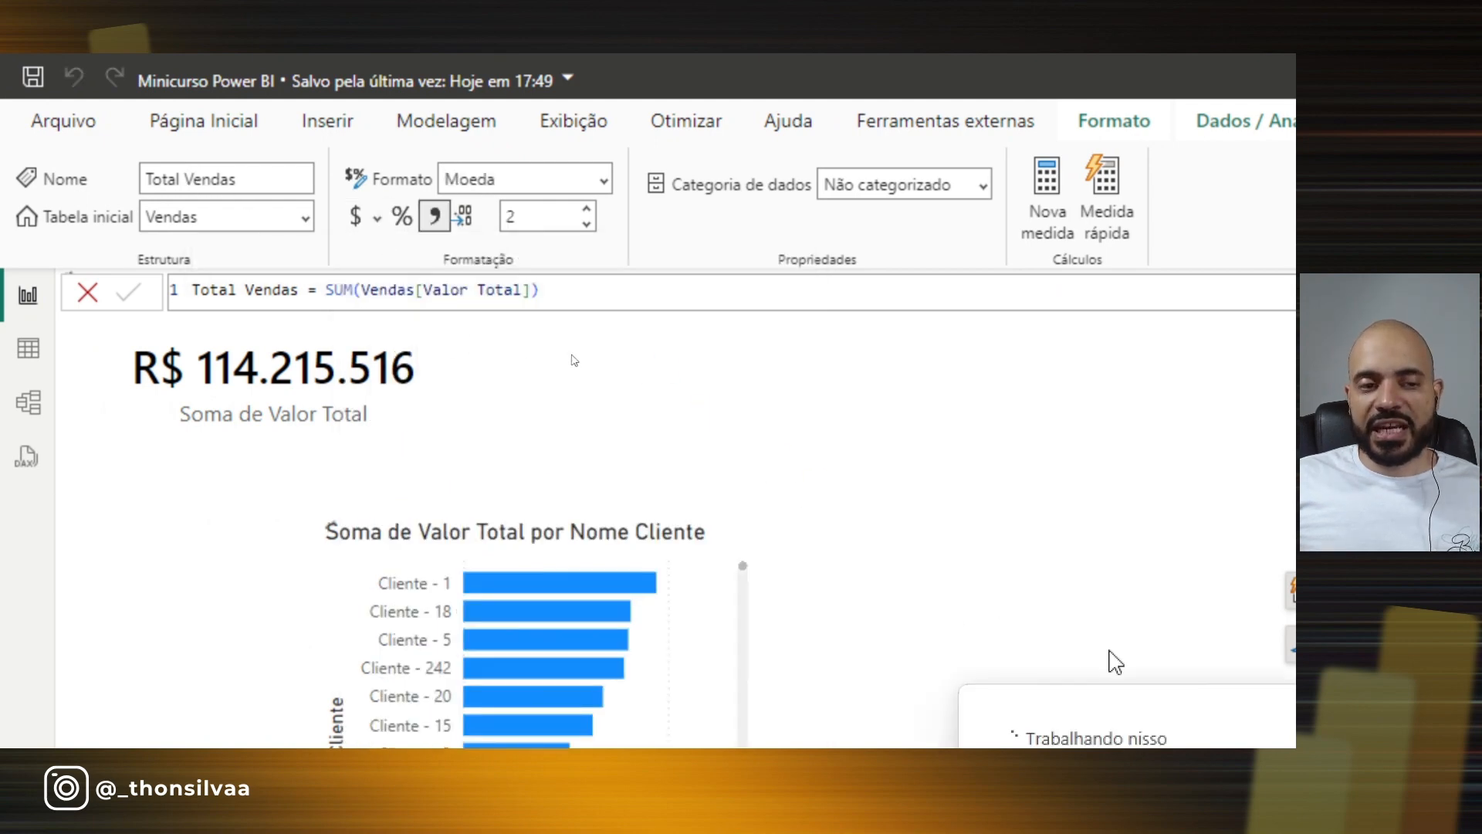
Delete the original Soma de Valor Total card and move the Total Vendas card into its place at the page's upper-left corner.
left_click_drag(1129, 541, 345, 259)
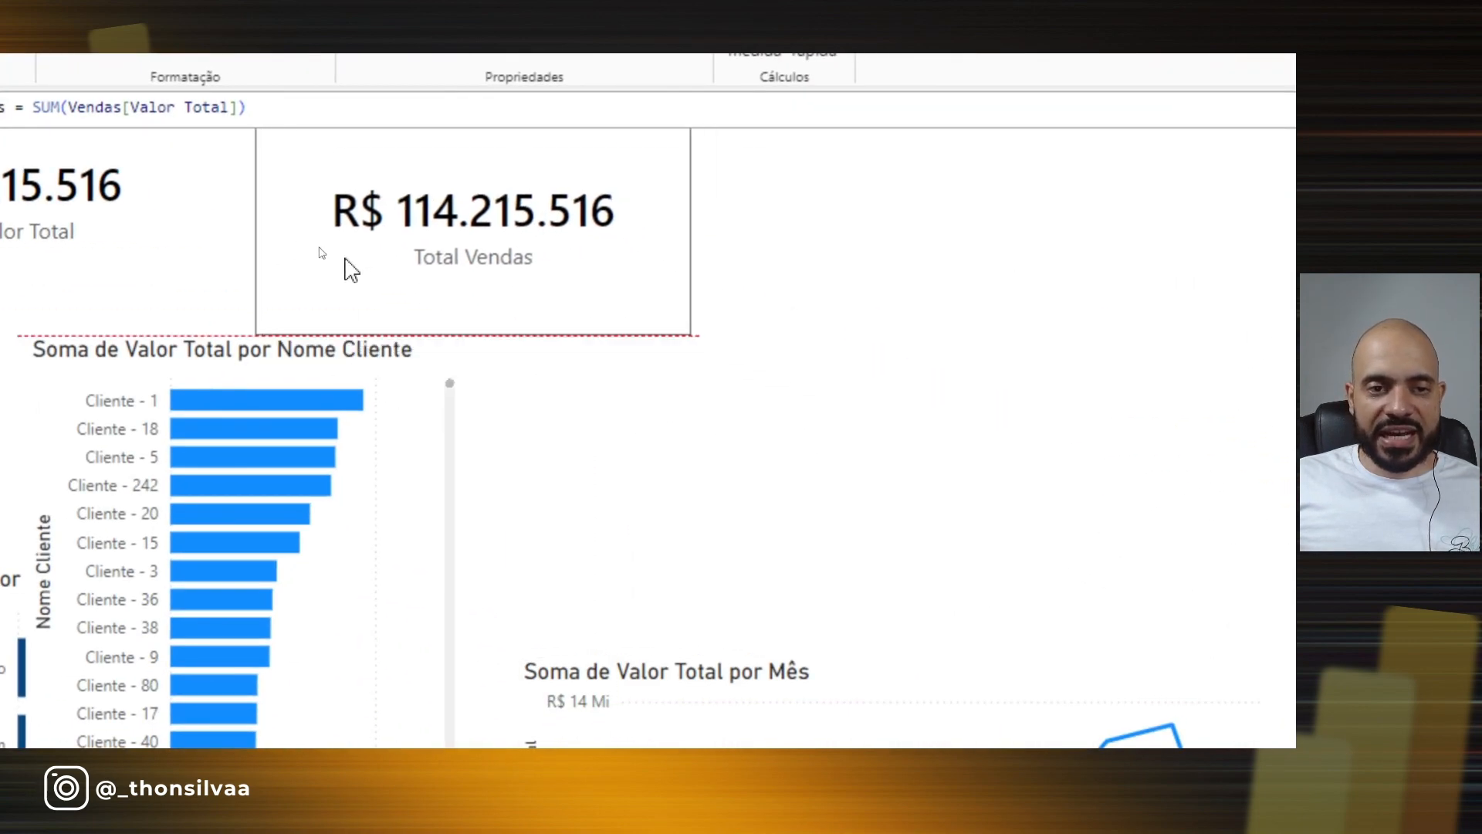
left_click(23, 271)
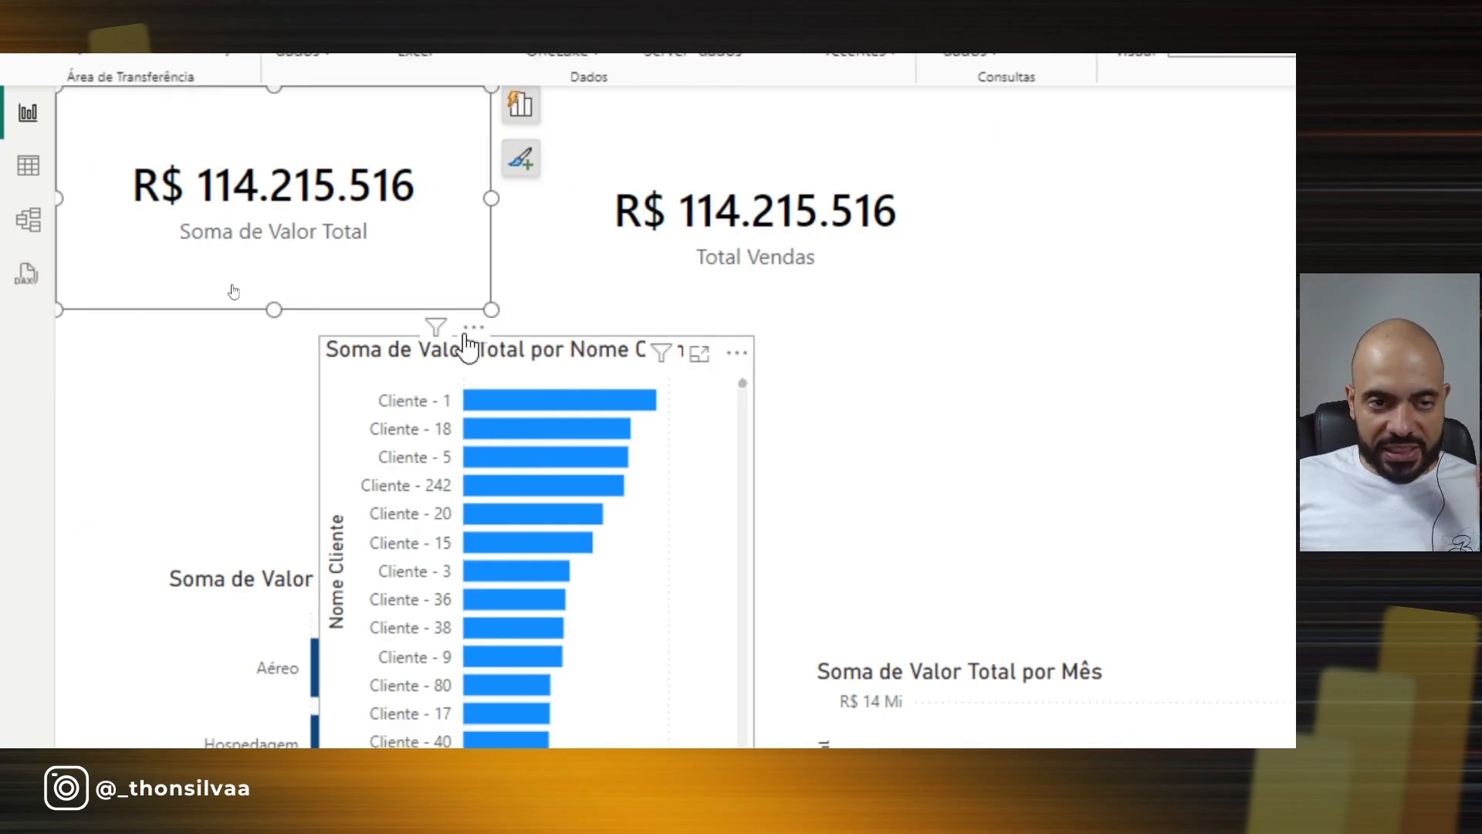
key("Delete")
left_click_drag(863, 233, 262, 233)
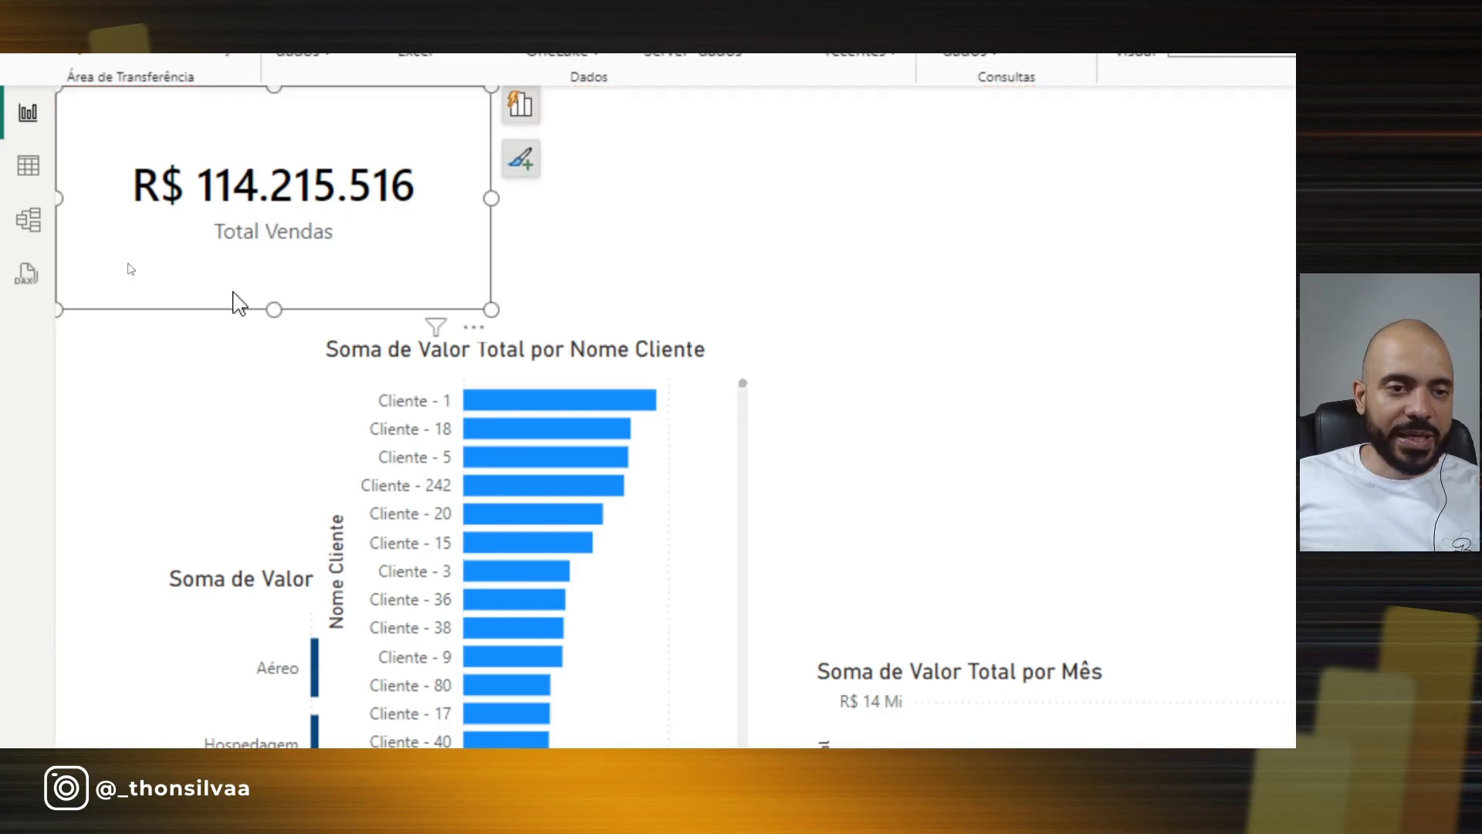
left_click(740, 259)
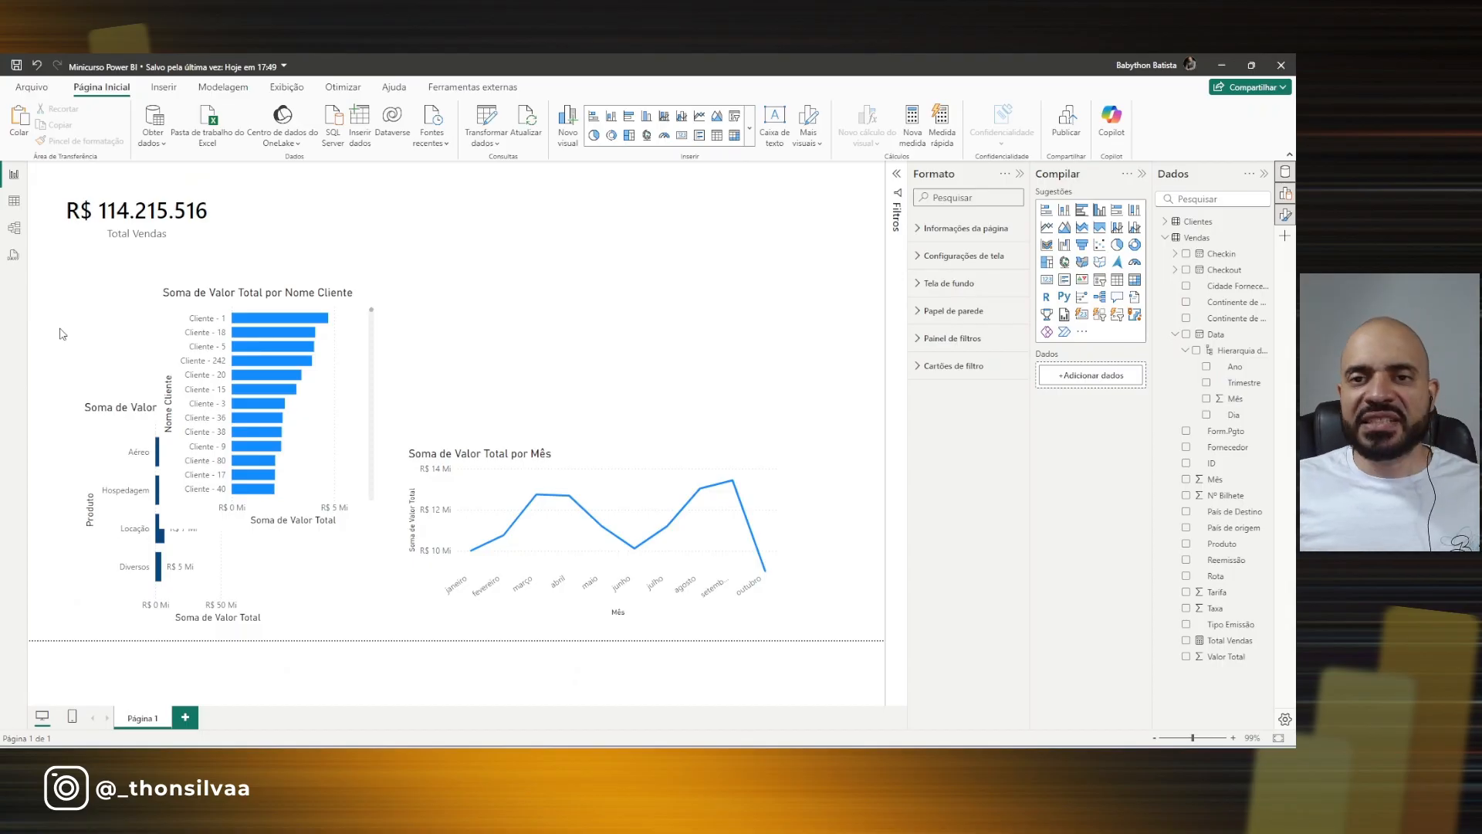
Review the Vendas rows in the table view, return to the report, and create a new measure in Vendas with its default name selected.
left_click(14, 202)
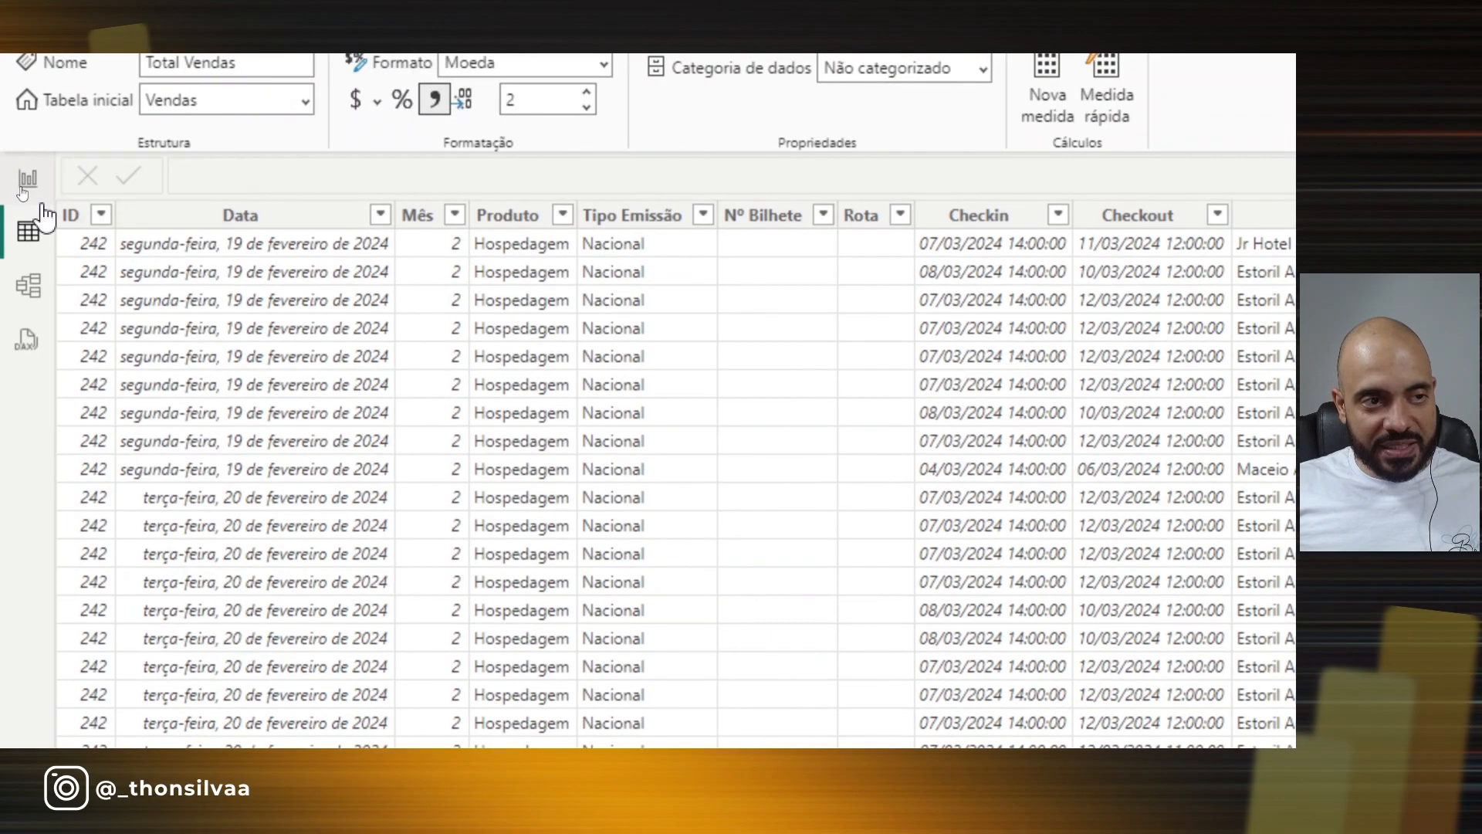
left_click(28, 181)
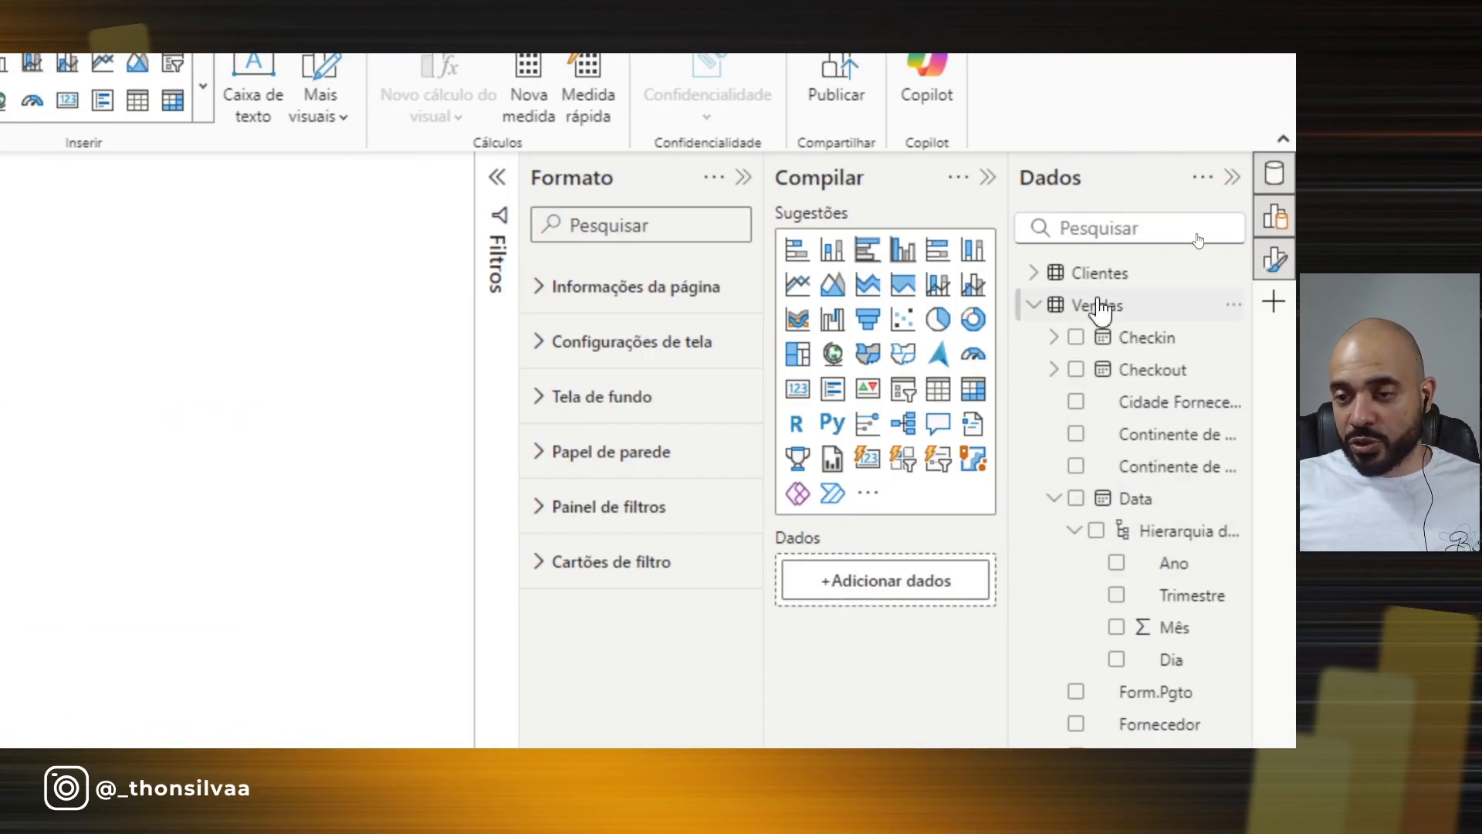
right_click(1096, 305)
left_click(957, 349)
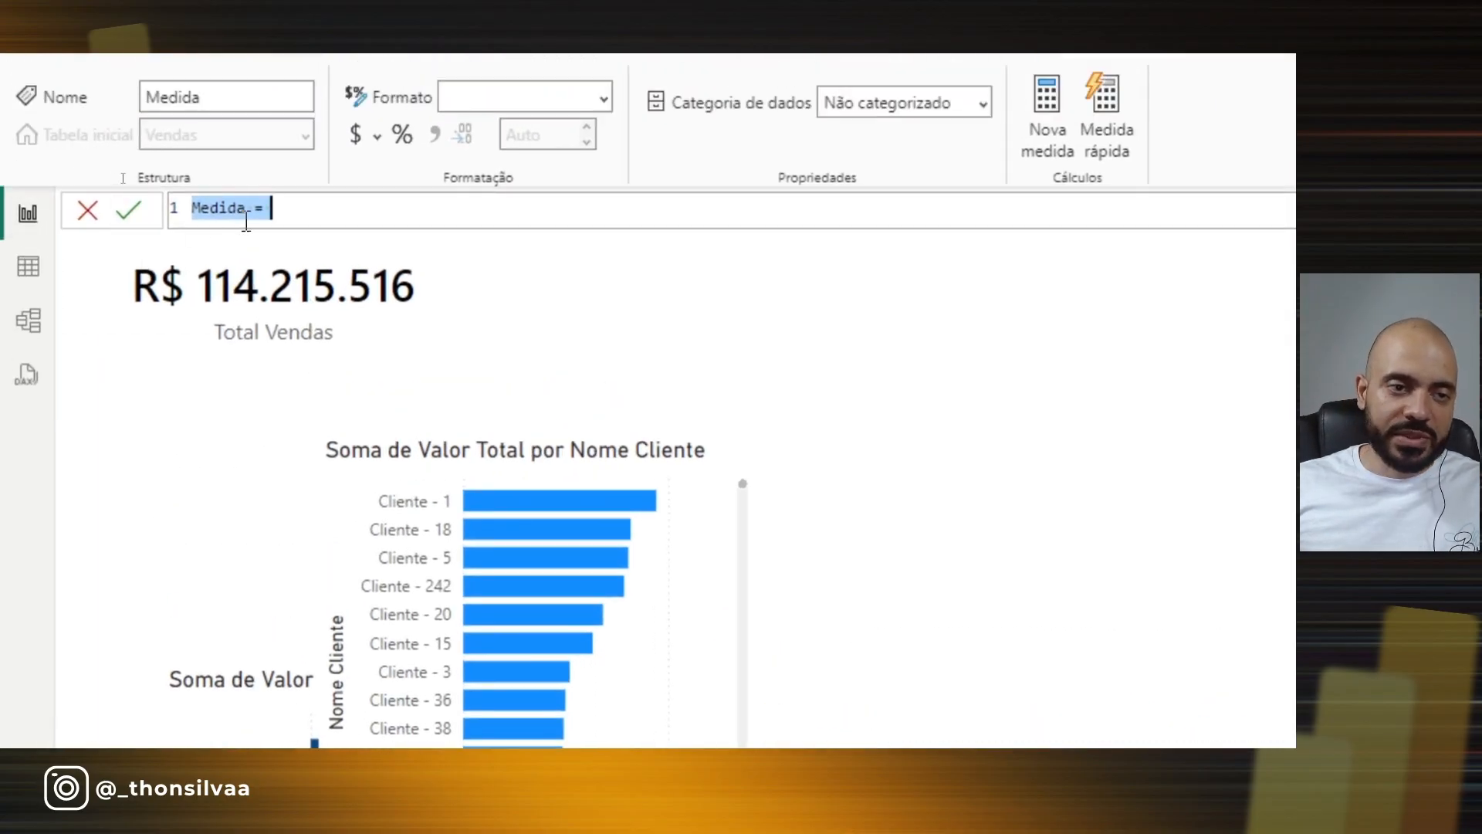
left_click(162, 171)
key("shift+Left")
key("shift+Left")
key("shift+Left")
key("shift+Left")
key("shift+Left")
key("shift+Left")
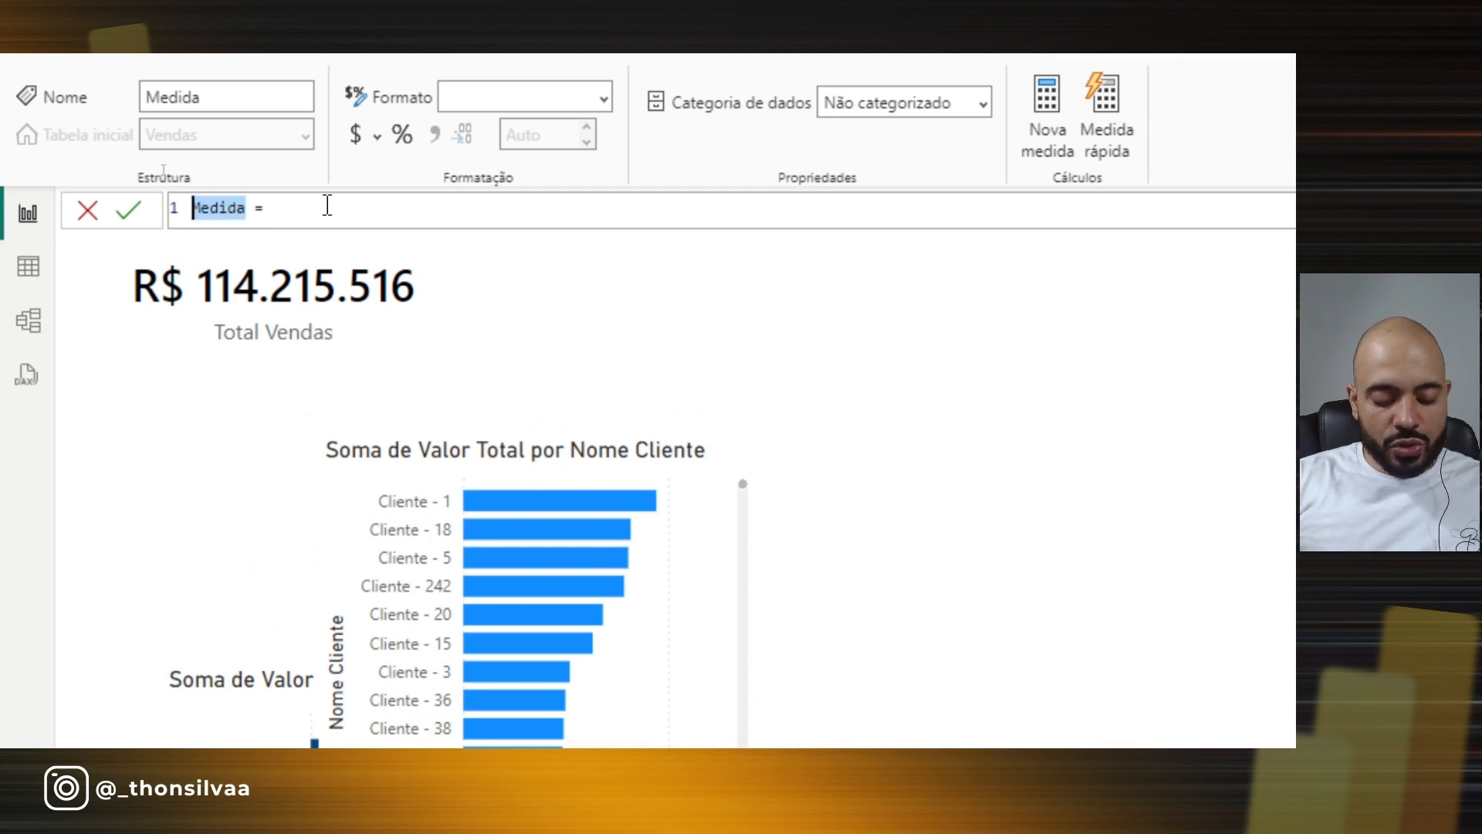
type("n")
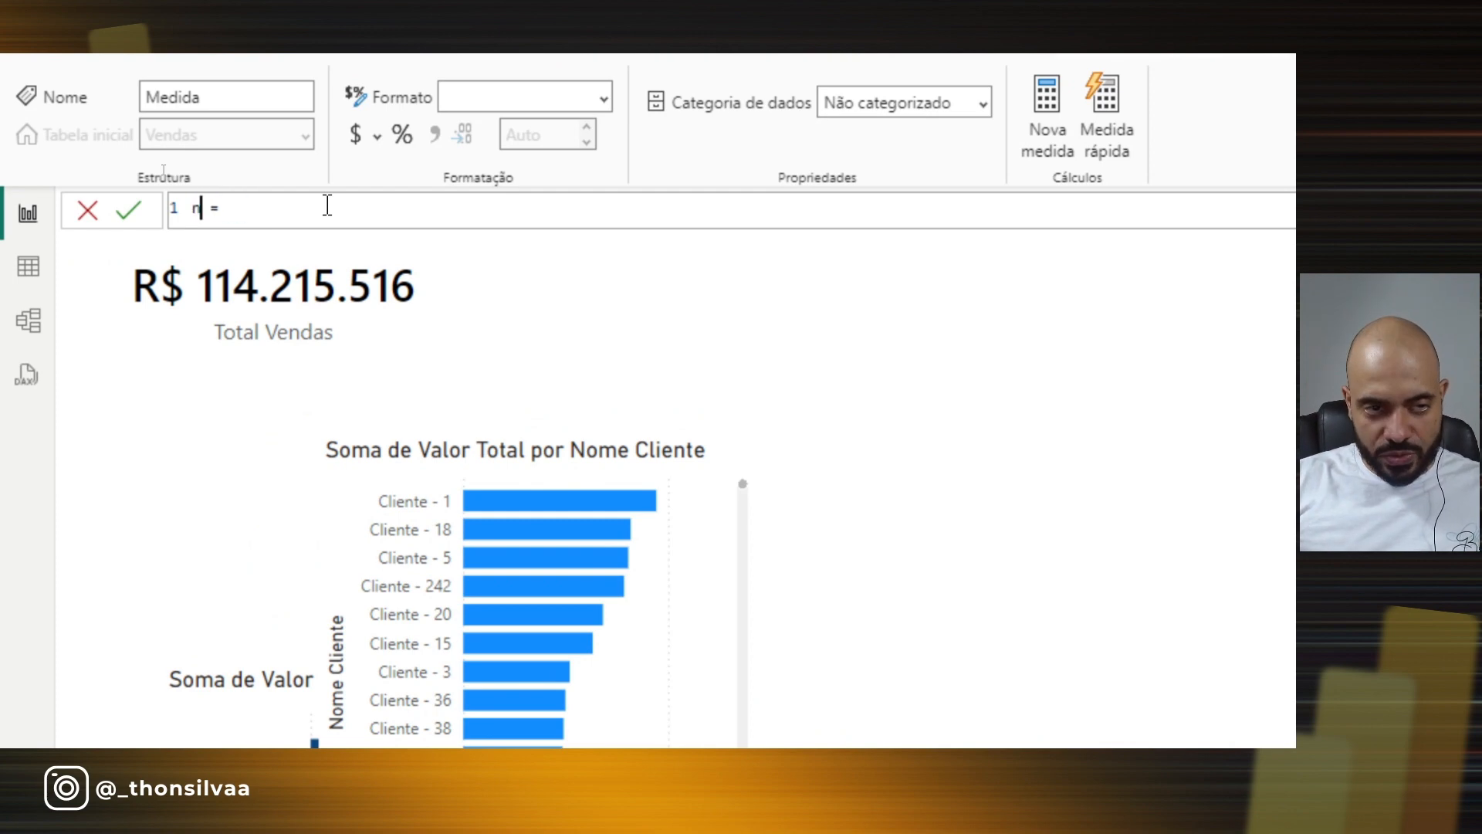
key("BackSpace")
type("nº pRO")
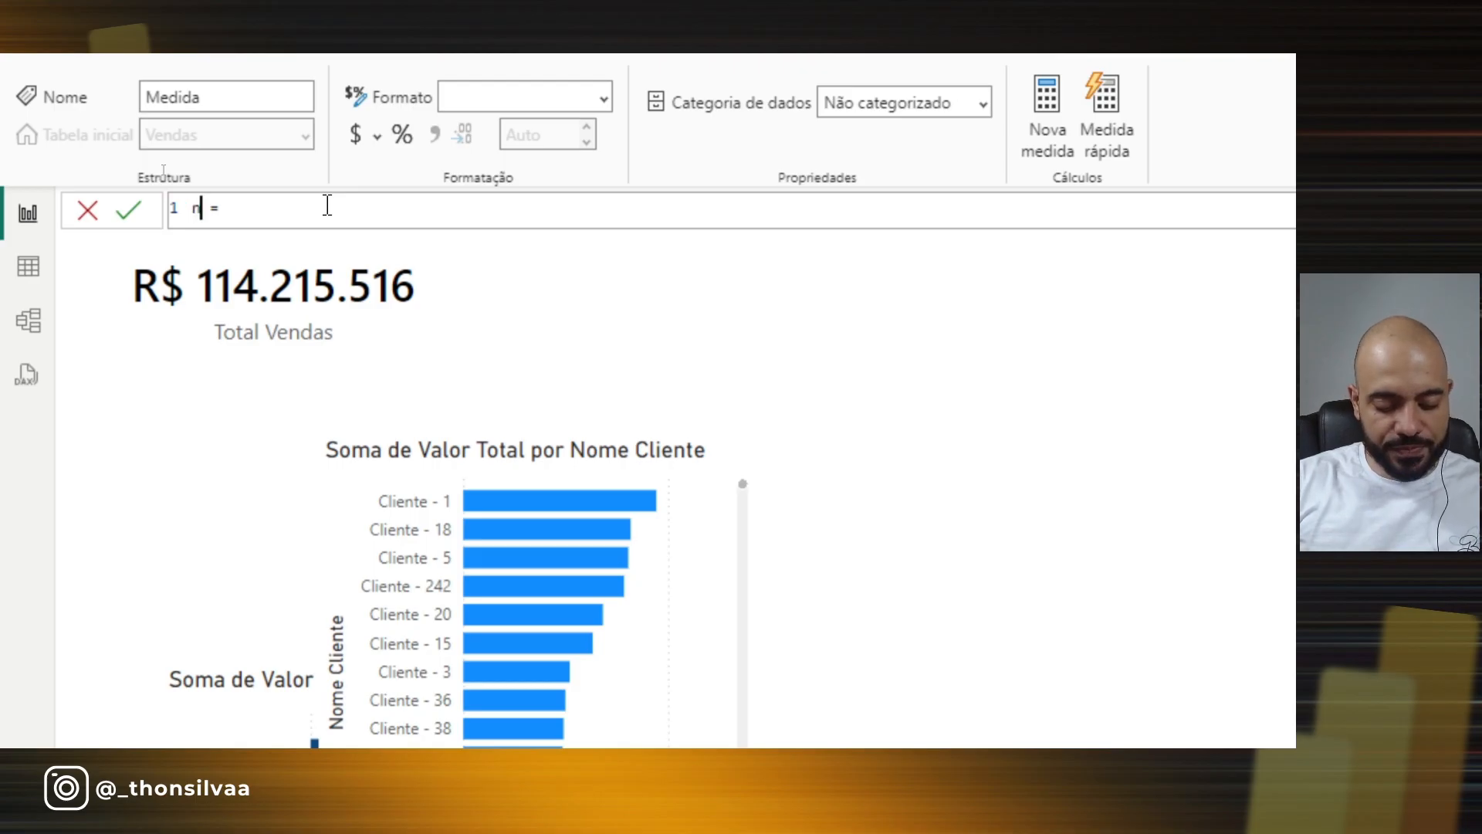
type("DU")
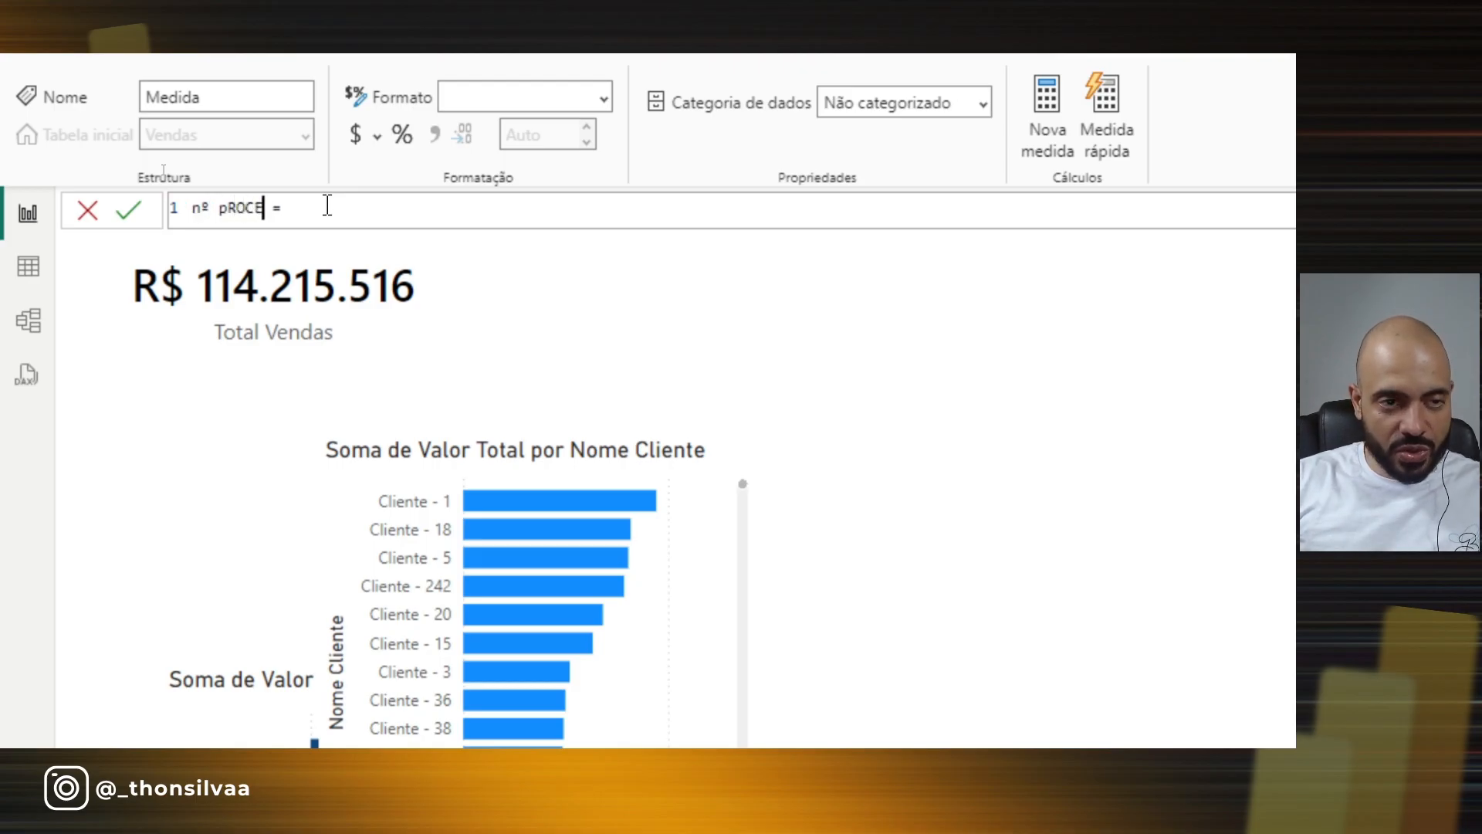
key("BackSpace")
key("BackSpace")
key("BackSpace")
key("BackSpace")
key("BackSpace")
key("BackSpace")
key("BackSpace")
key("BackSpace")
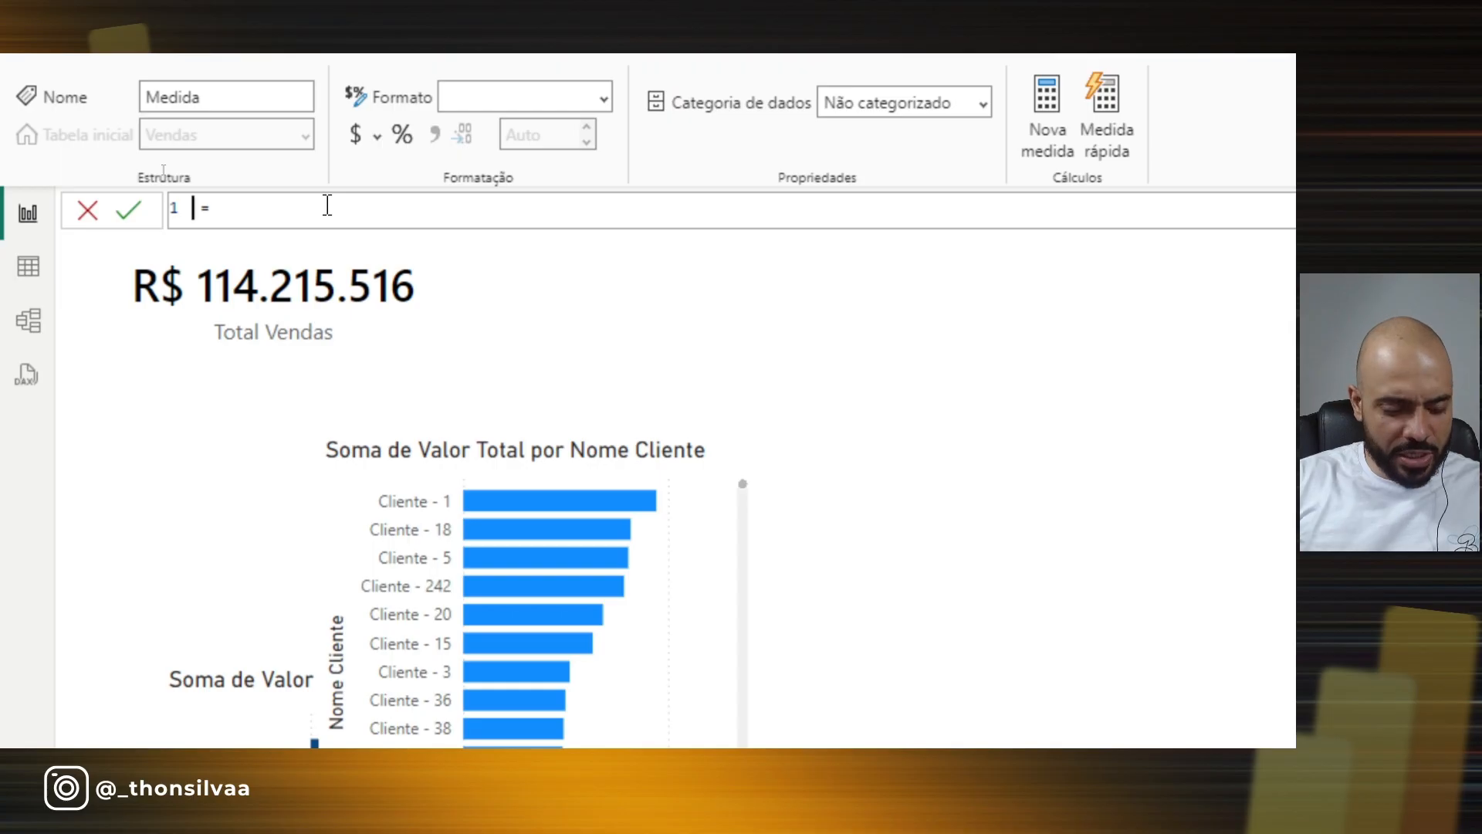
type("YTrans")
key("BackSpace")
key("BackSpace")
key("BackSpace")
key("BackSpace")
key("BackSpace")
key("BackSpace")
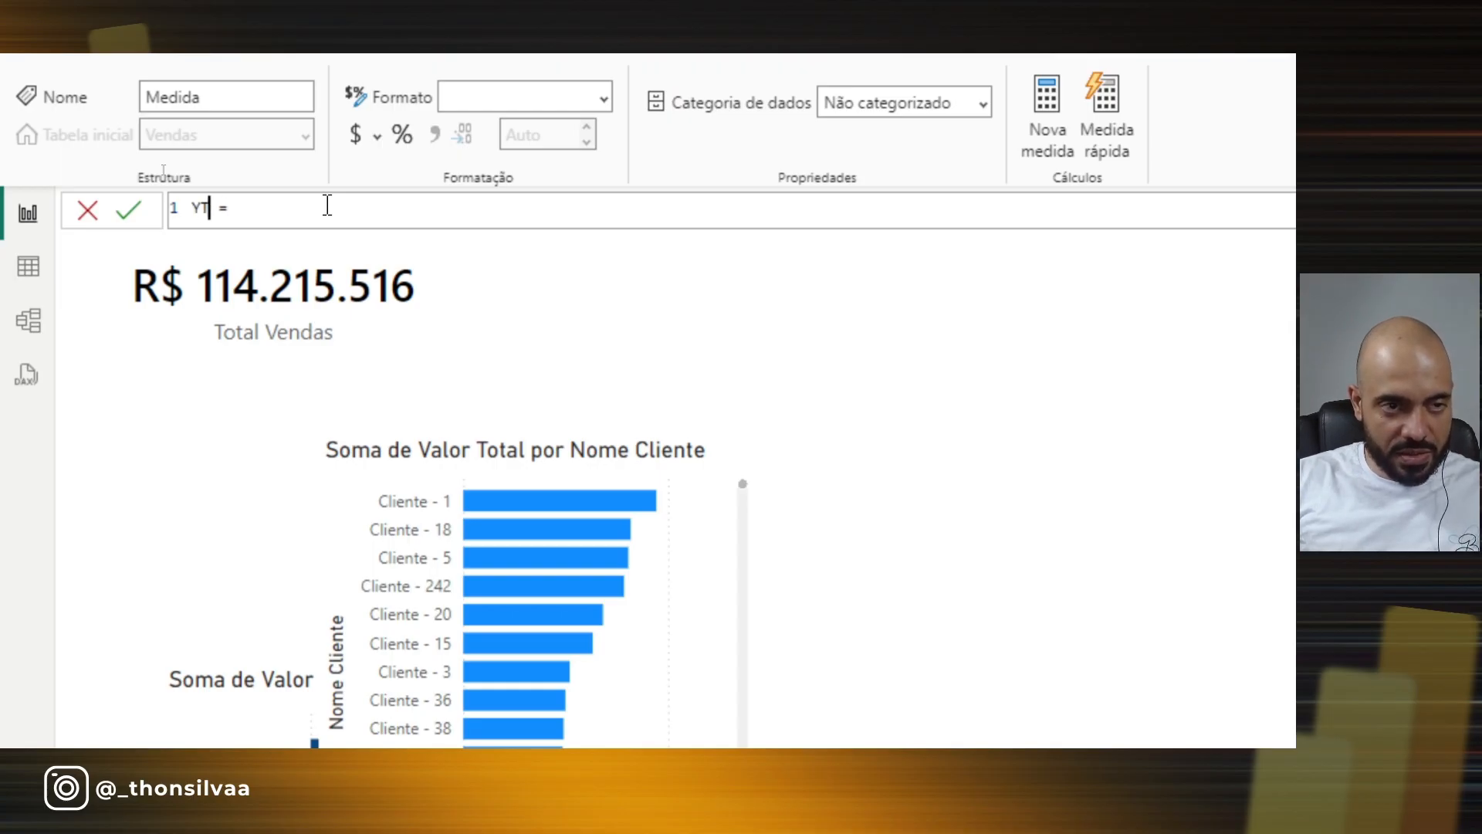
Name the new measure Transações in its formula.
type("Tra")
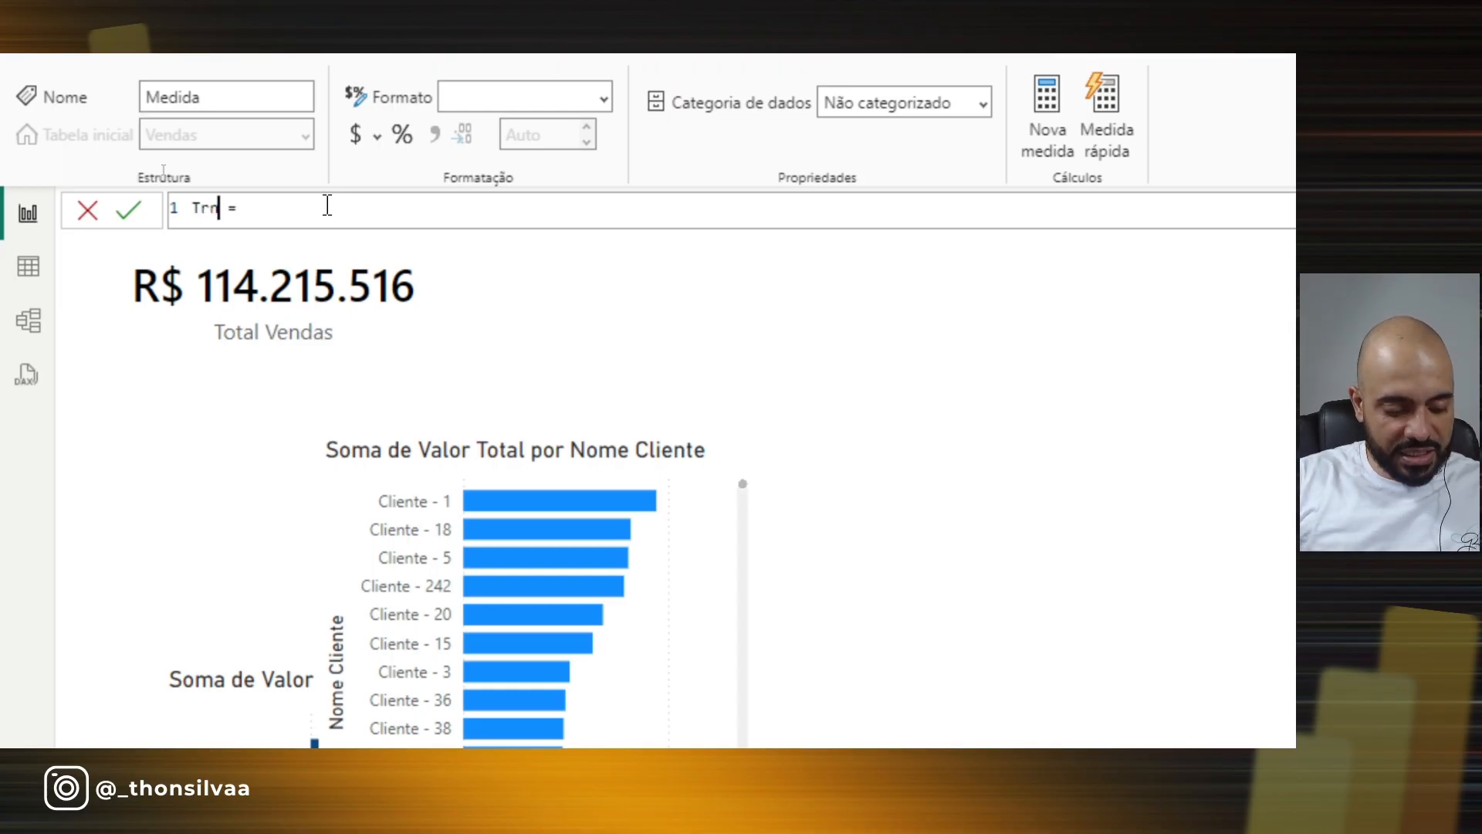
key("BackSpace")
type("ansacções")
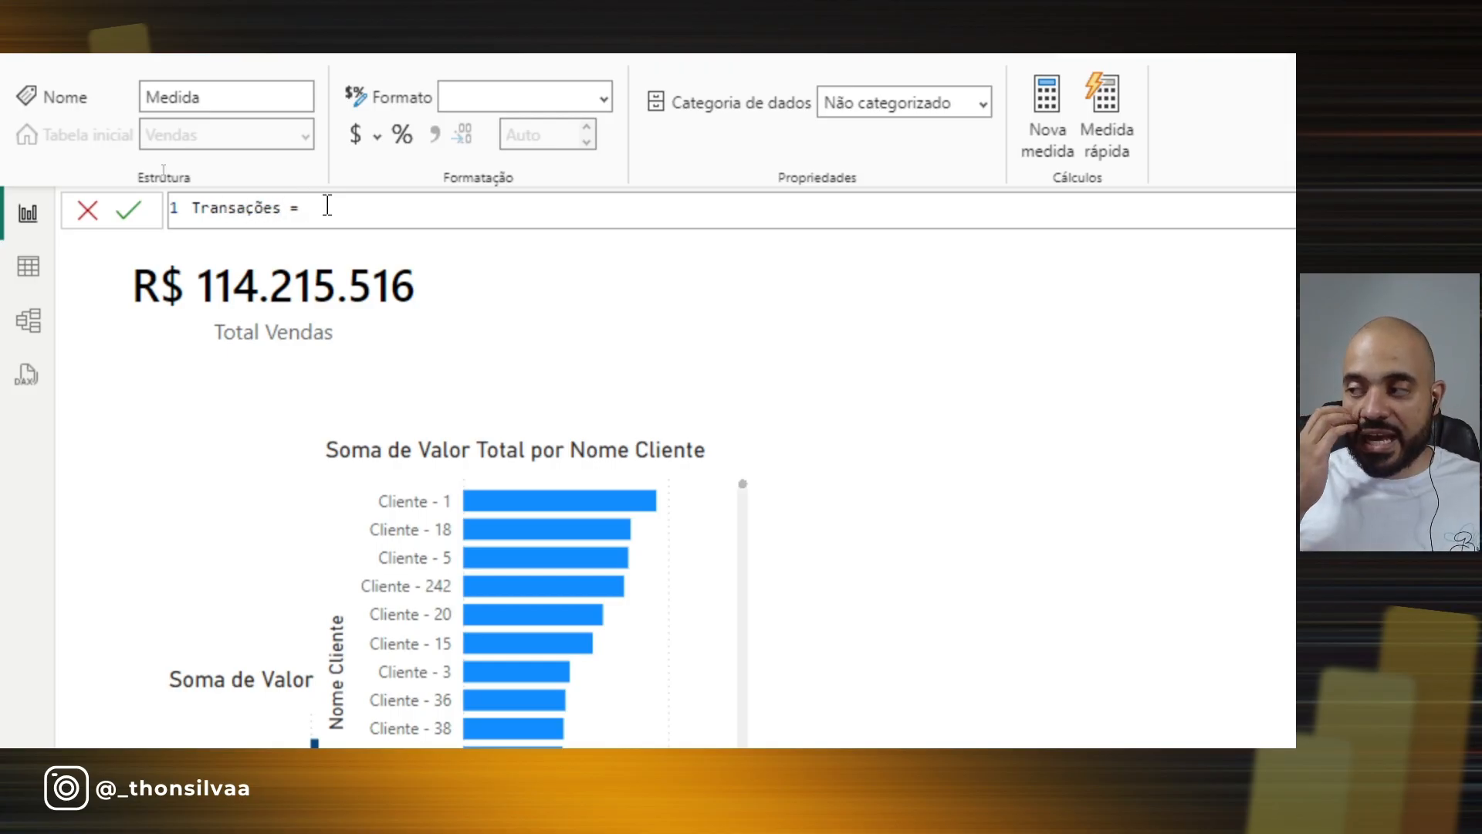
Insert the COUNTROWS function after the equals sign of the Transações formula.
type("coun")
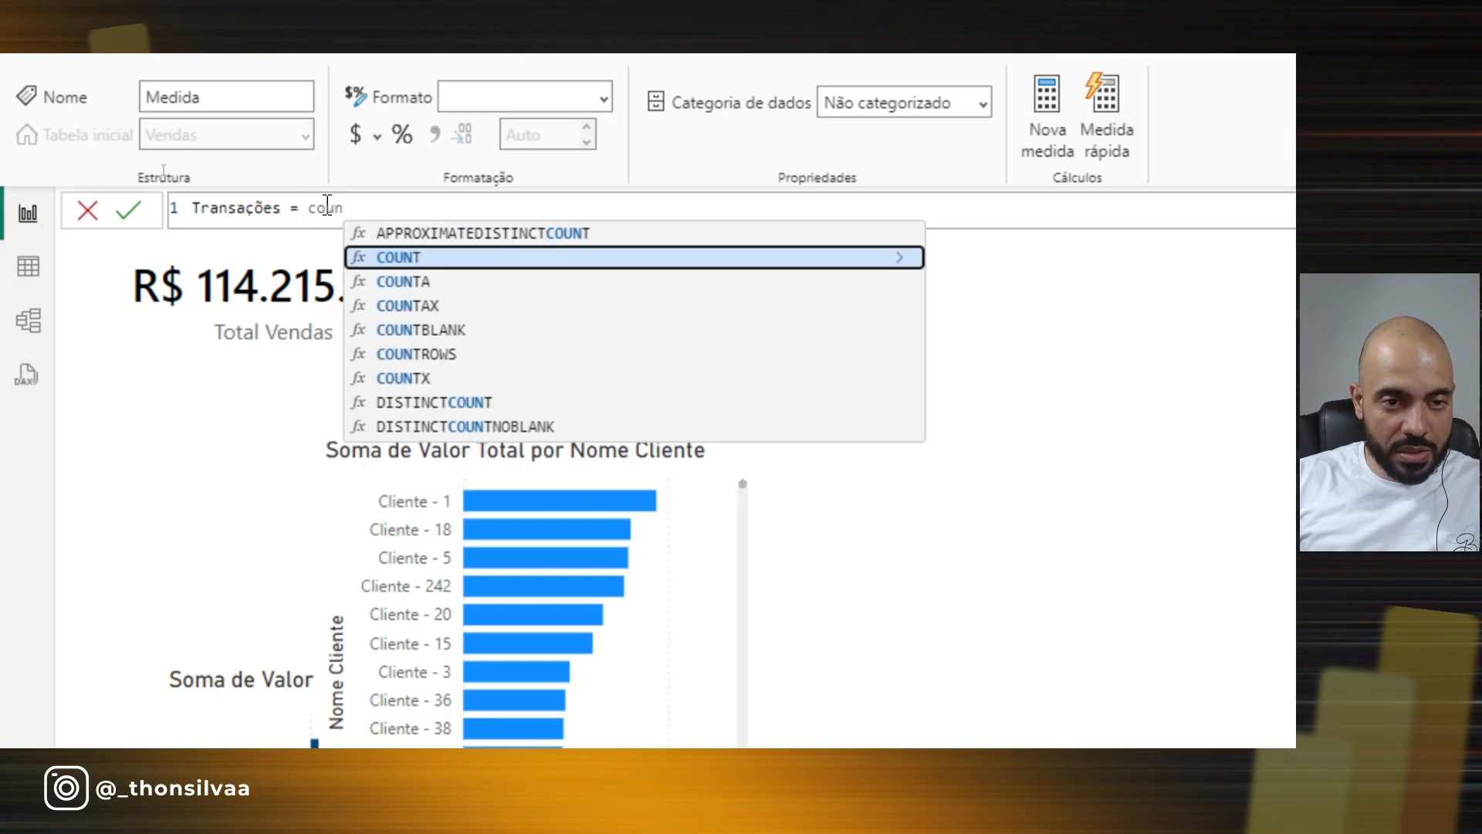
type("t")
key("Down")
key("Down")
key("Down")
key("Down")
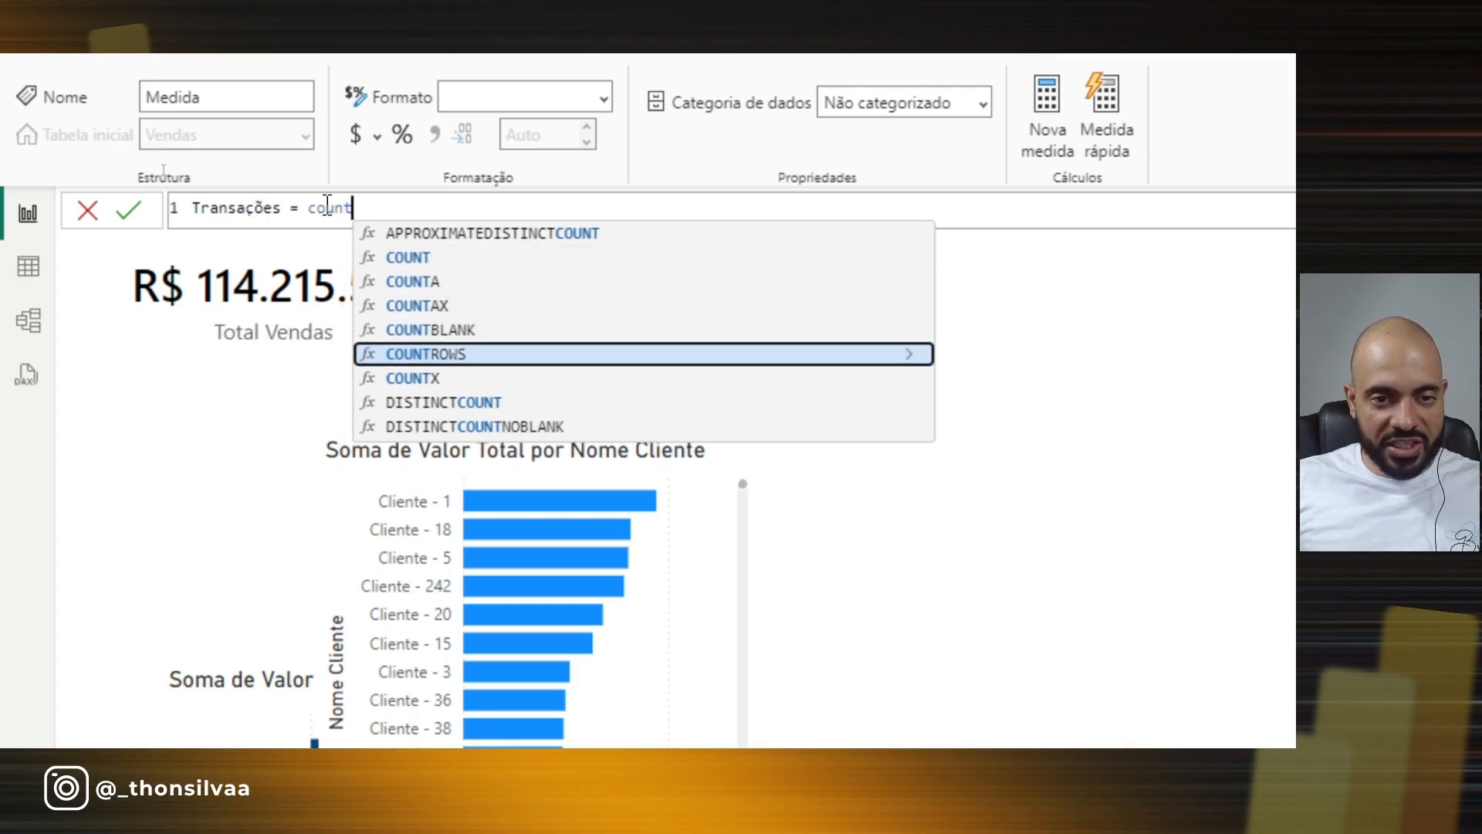
left_click(432, 363)
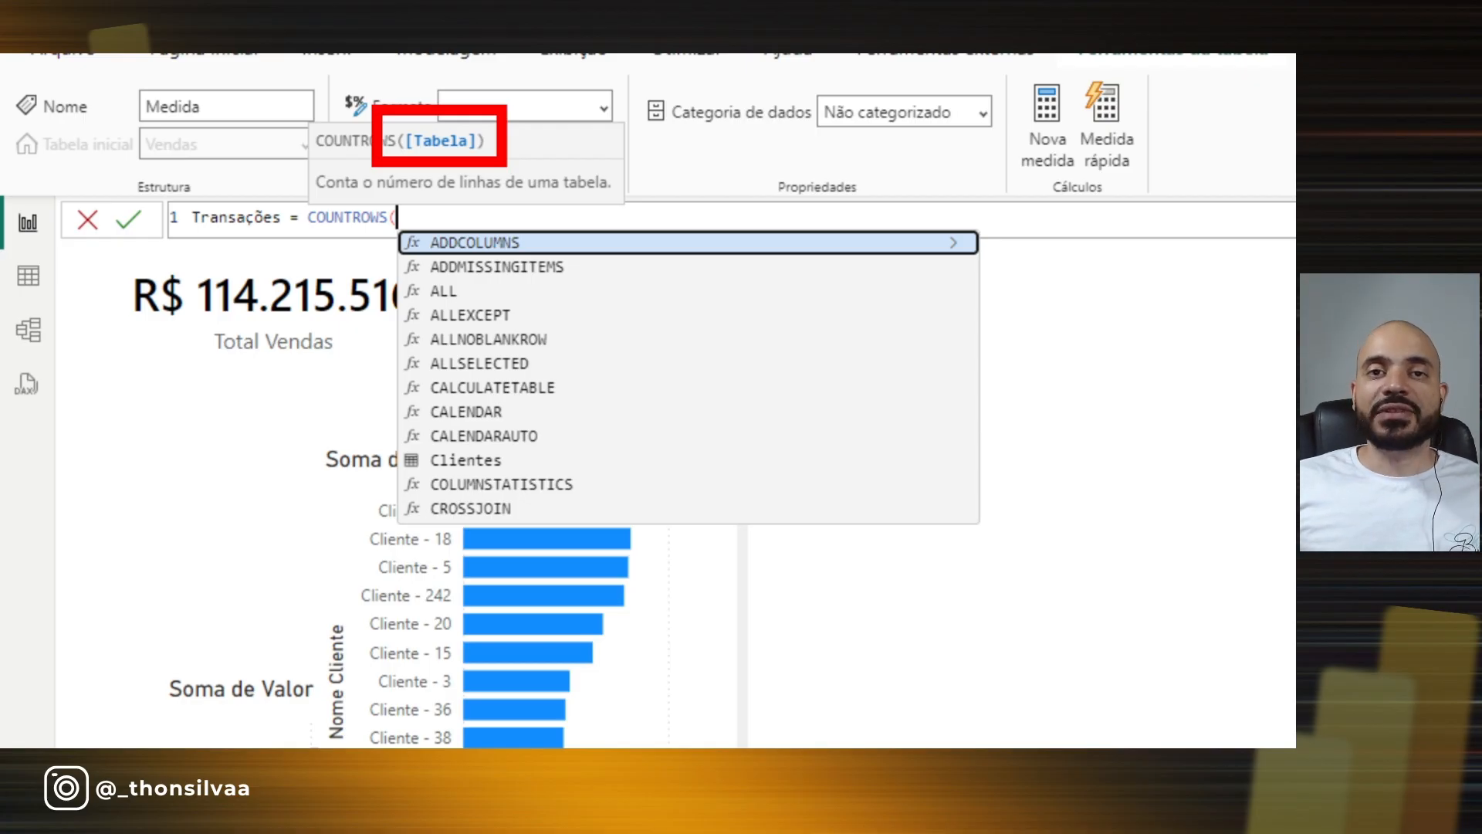
Complete the formula as Transações = COUNTROWS(Vendas), commit it, and select the new measure among the Vendas fields.
key("Escape")
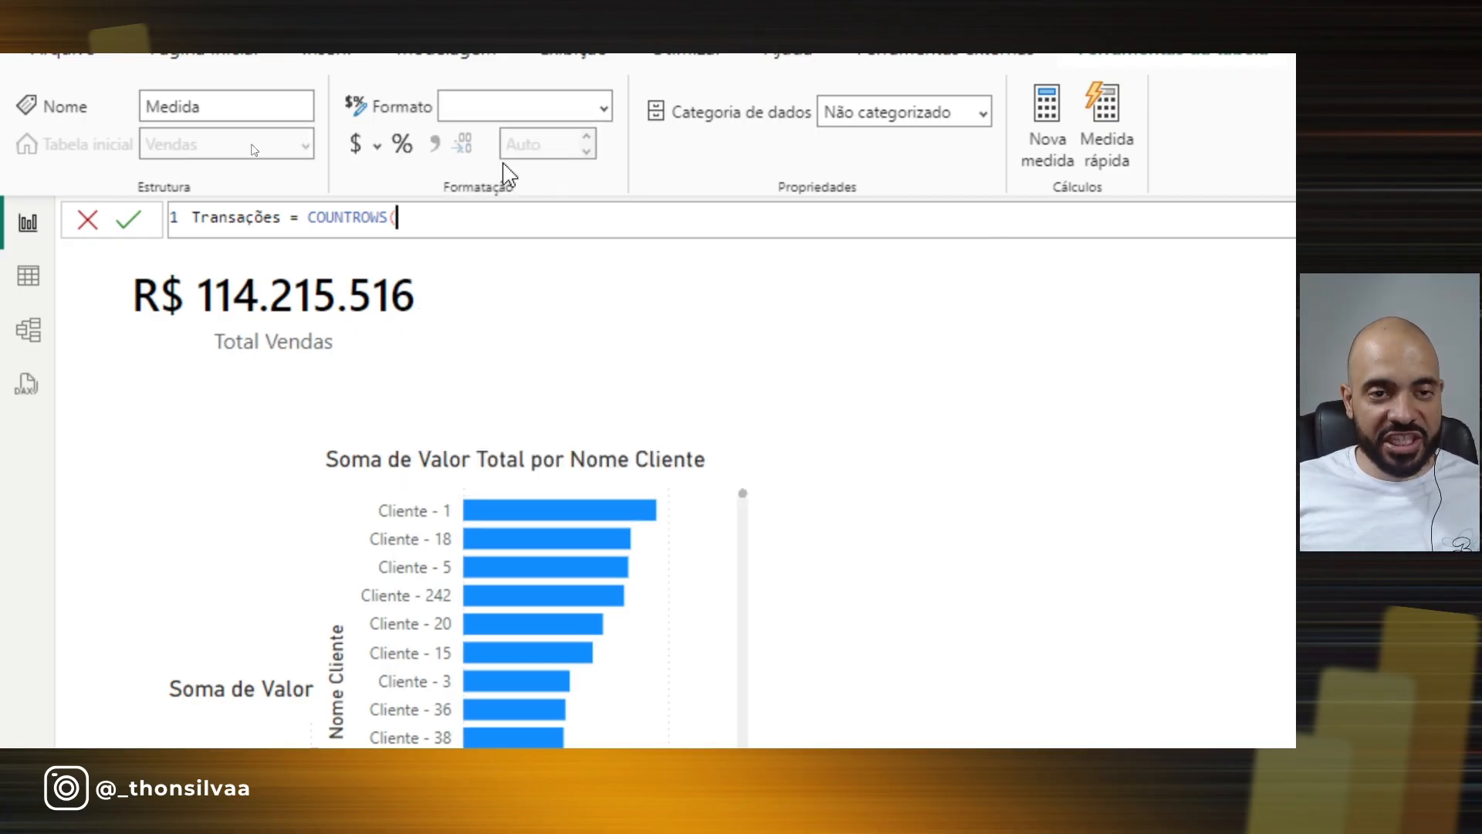
type("vendas")
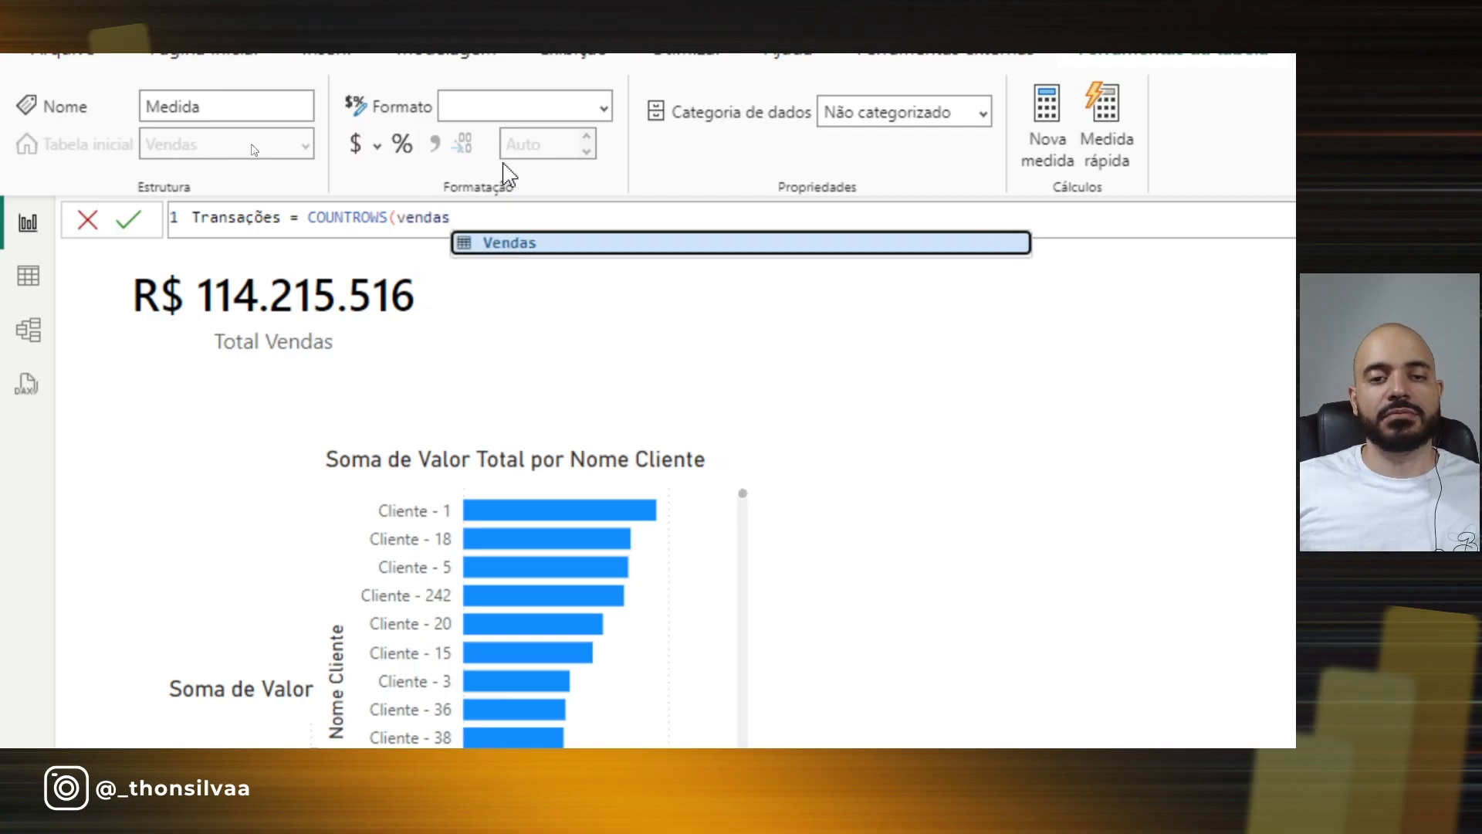
left_click(511, 245)
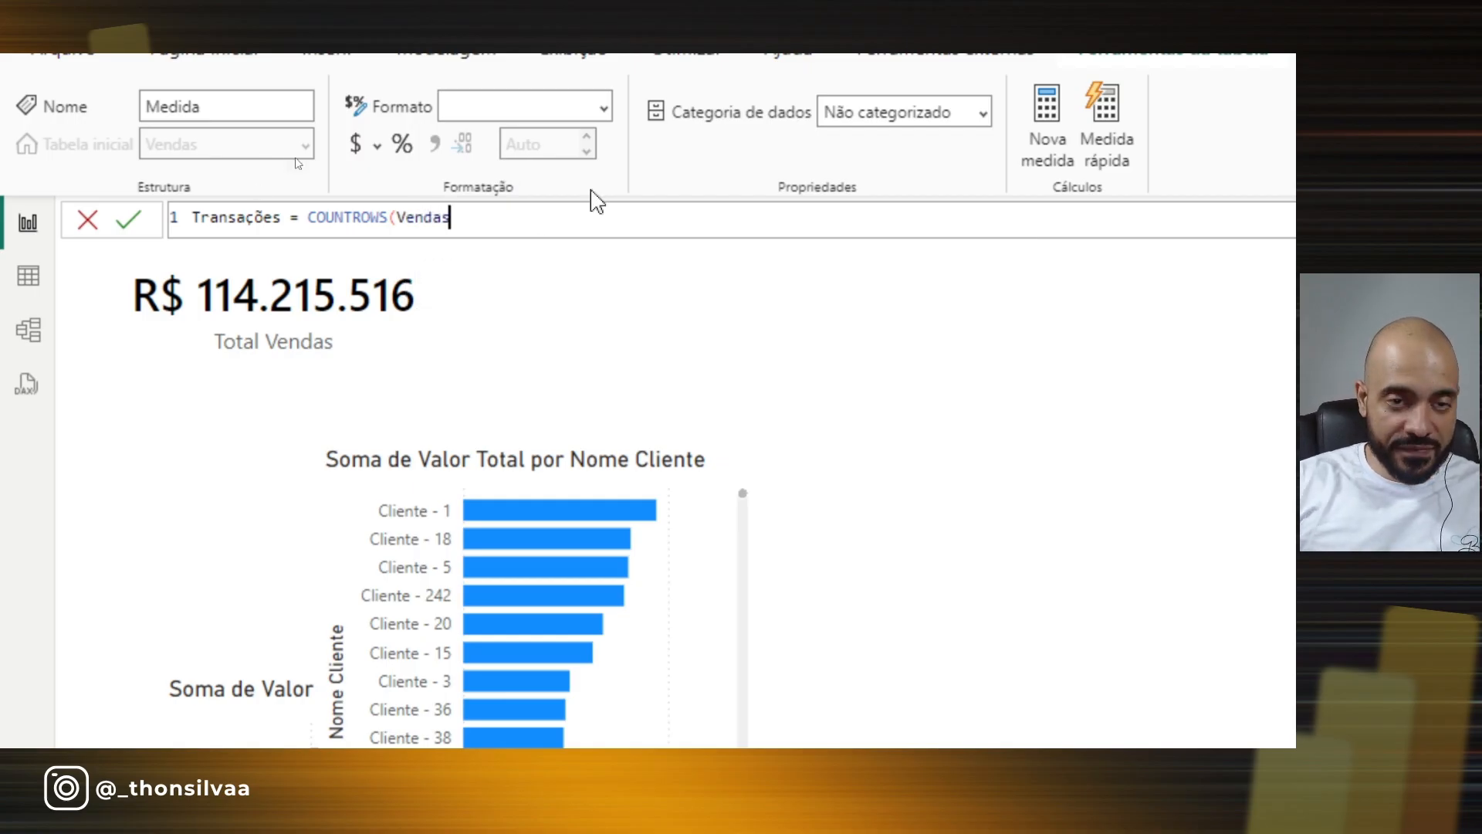
type(")")
key("Return")
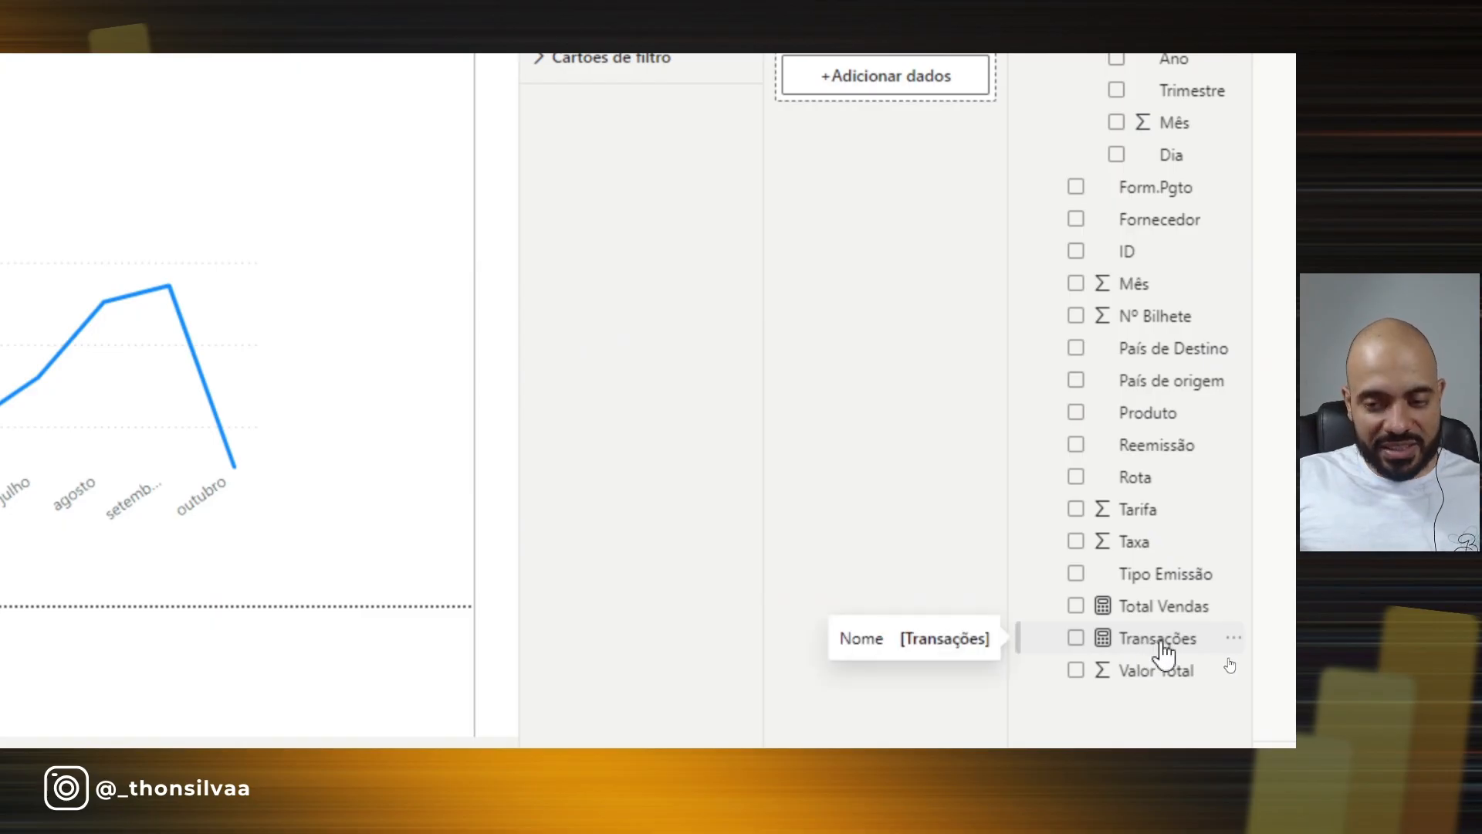
left_click(1164, 652)
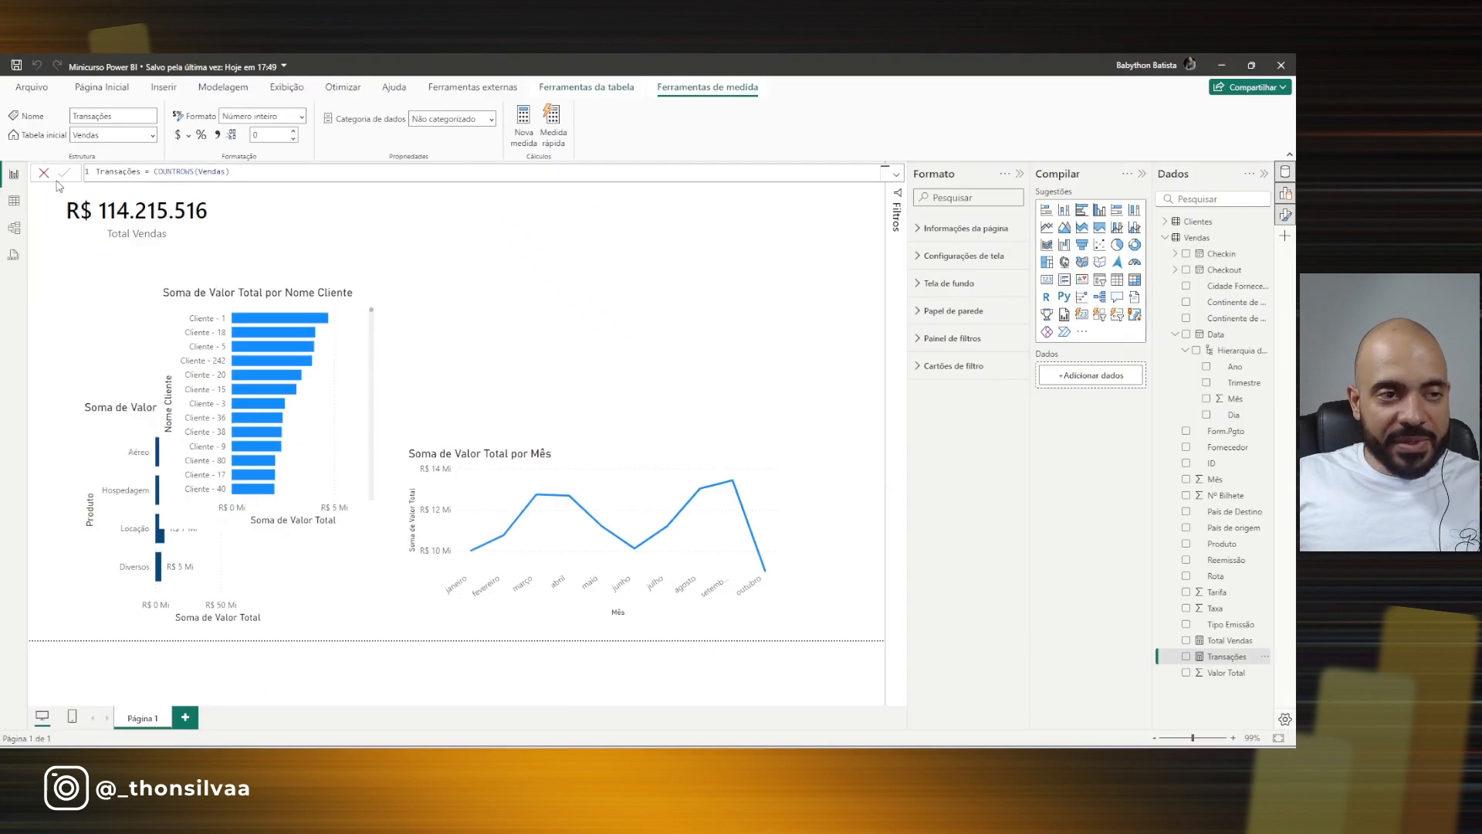
Duplicate the Total Vendas card and place the copy beside the original, above the Nome Cliente bar chart.
left_click(166, 230)
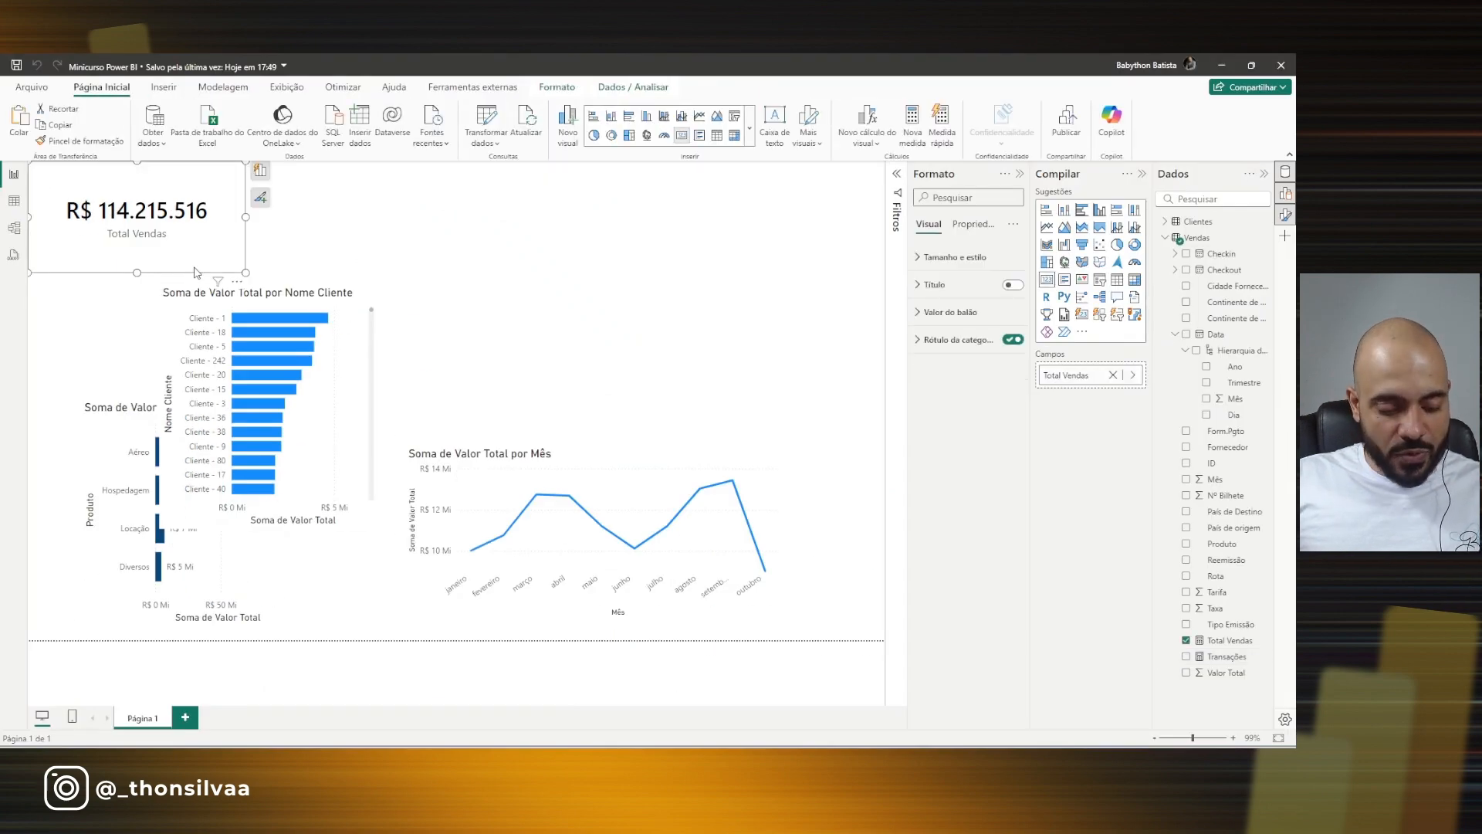
key("ctrl+c")
key("ctrl+v")
left_click_drag(176, 254, 434, 255)
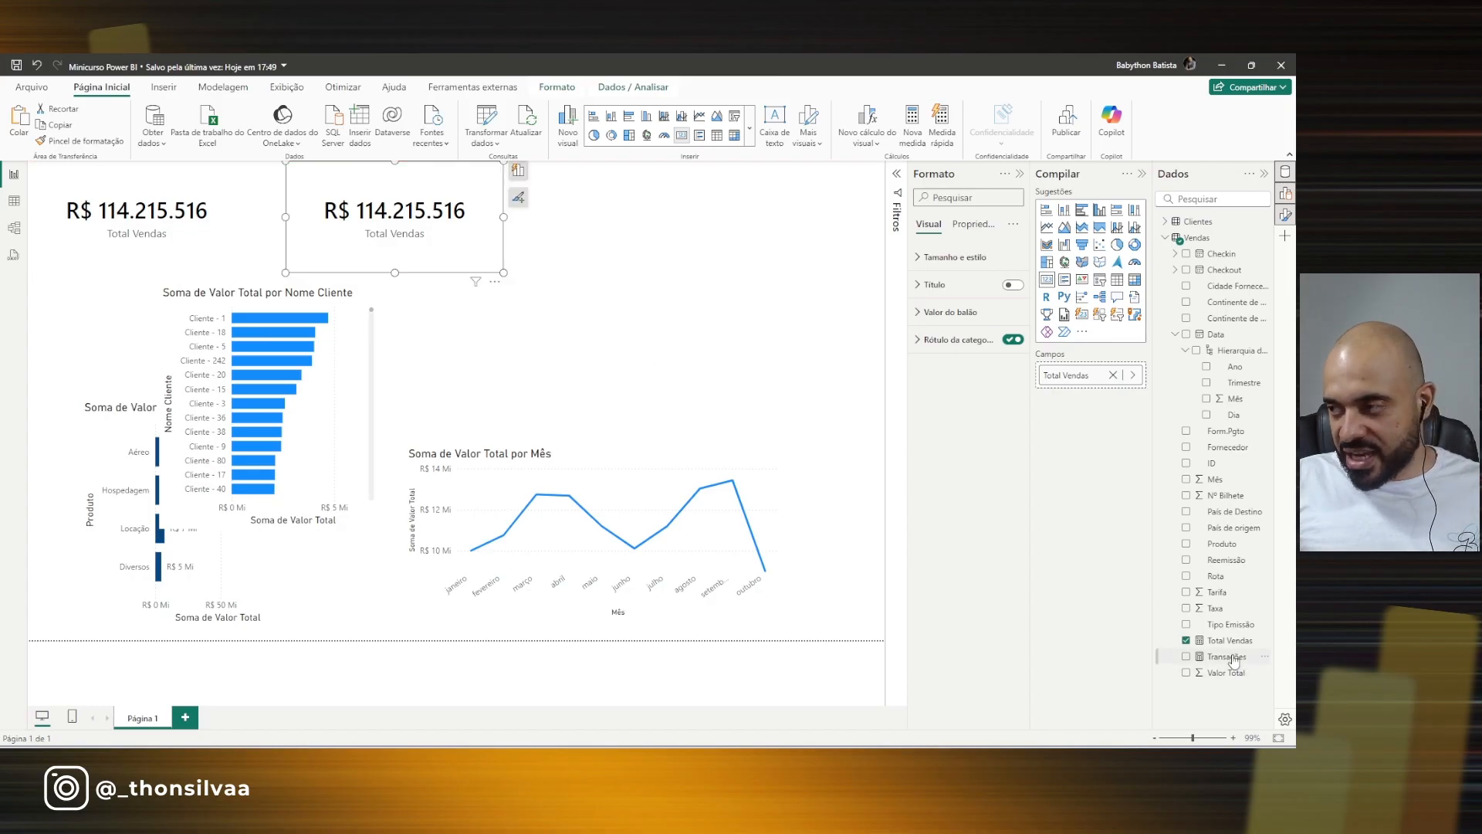
Replace the duplicate card's Total Vendas field with the Transações measure and format that measure with a thousands separator.
left_click_drag(1218, 656, 1088, 376)
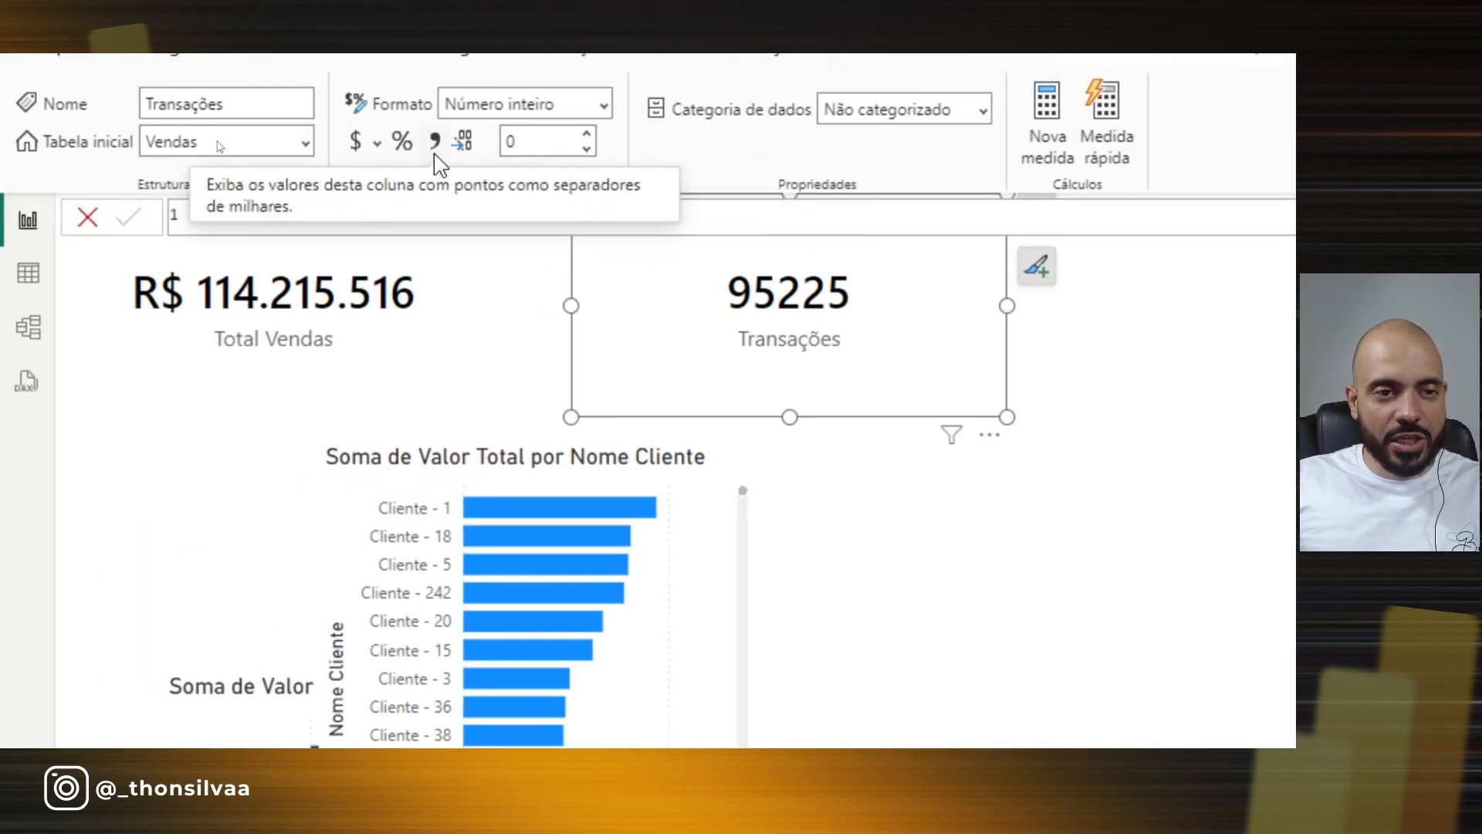
left_click(434, 142)
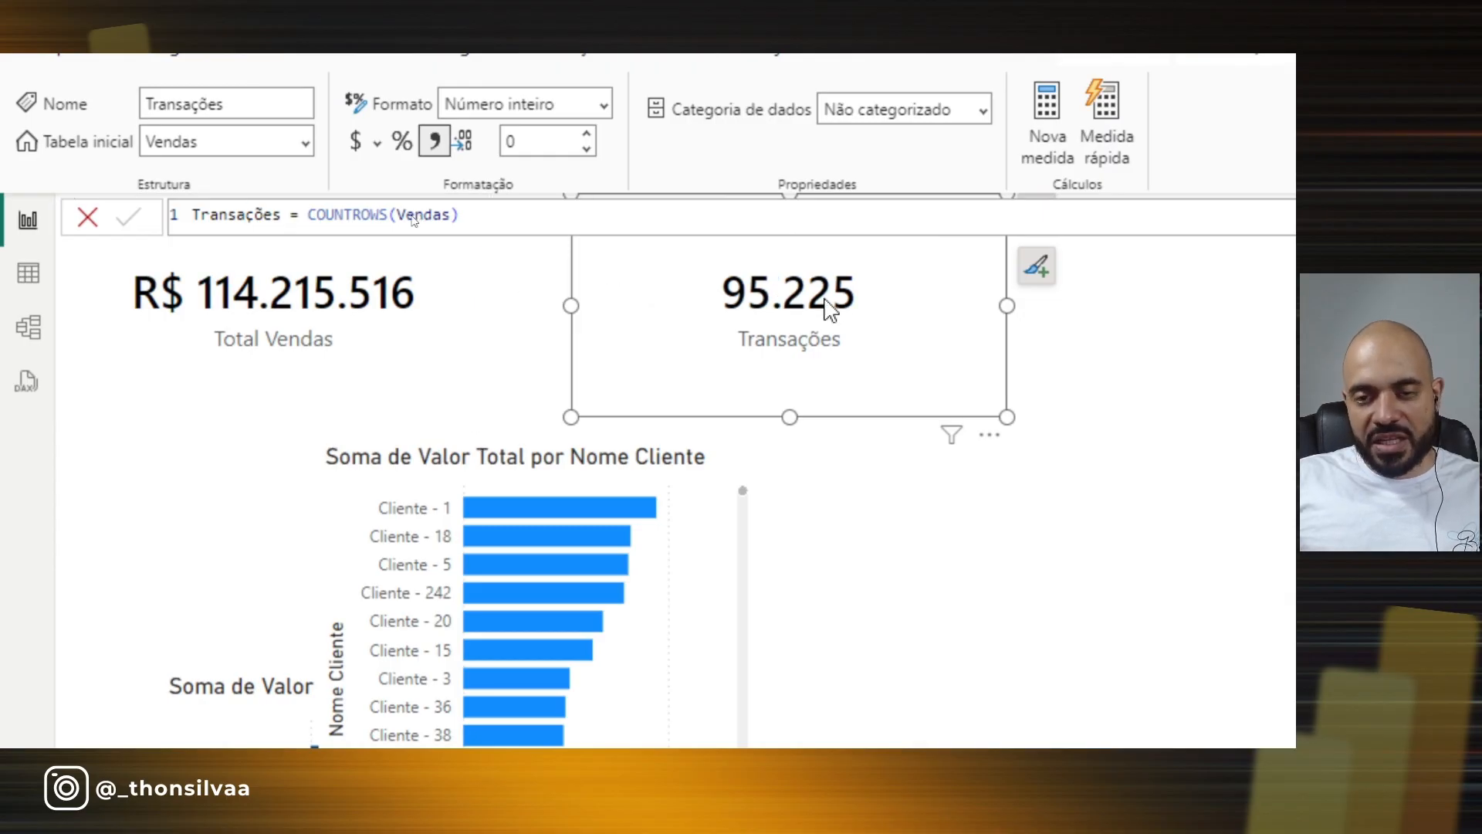
left_click(814, 359)
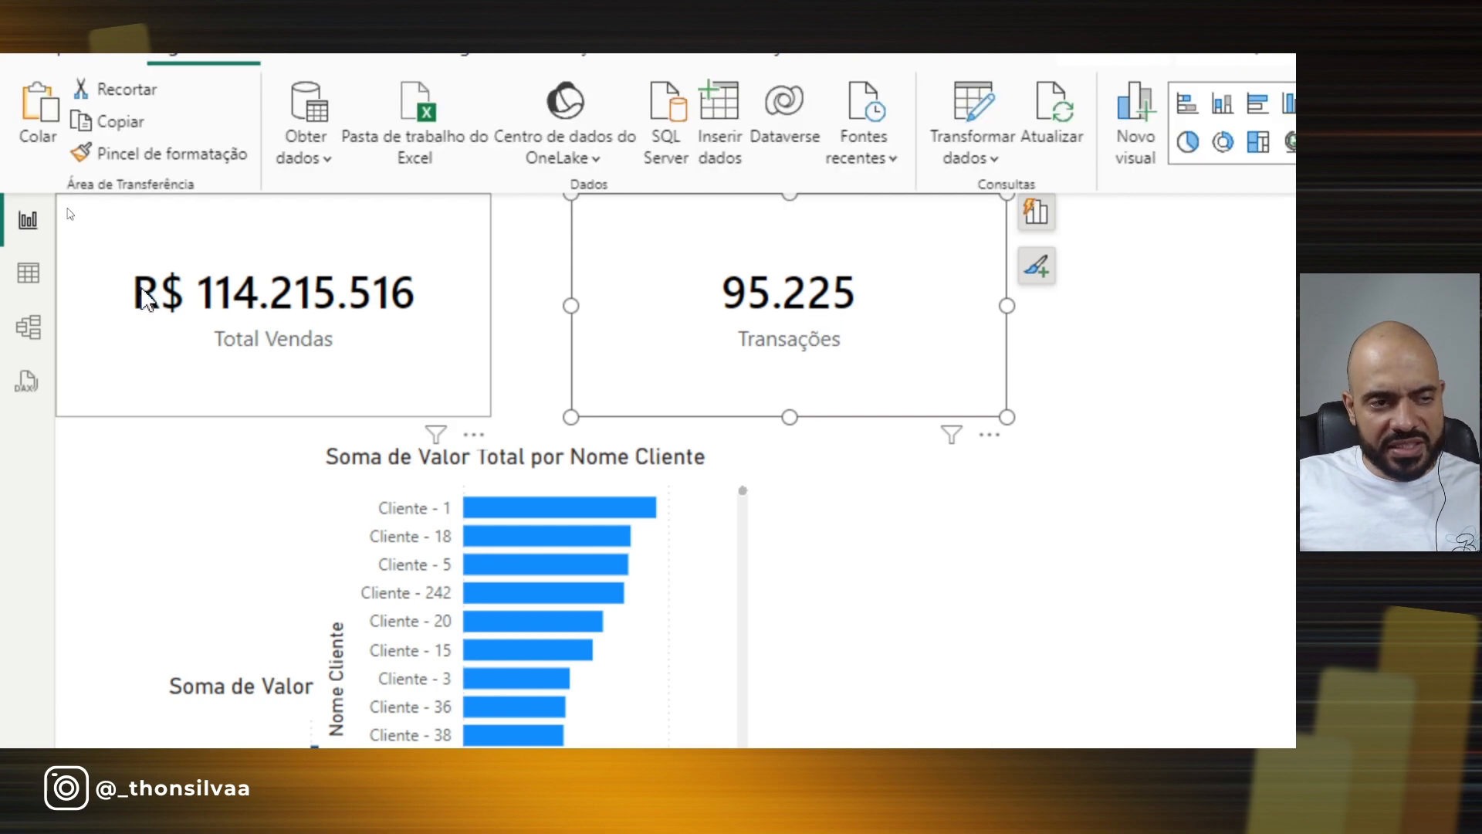
Check the Vendas rows in the table view, and compare both report cards filtered by Cliente - 1, Cliente - 18 and Cliente - 5.
left_click(29, 274)
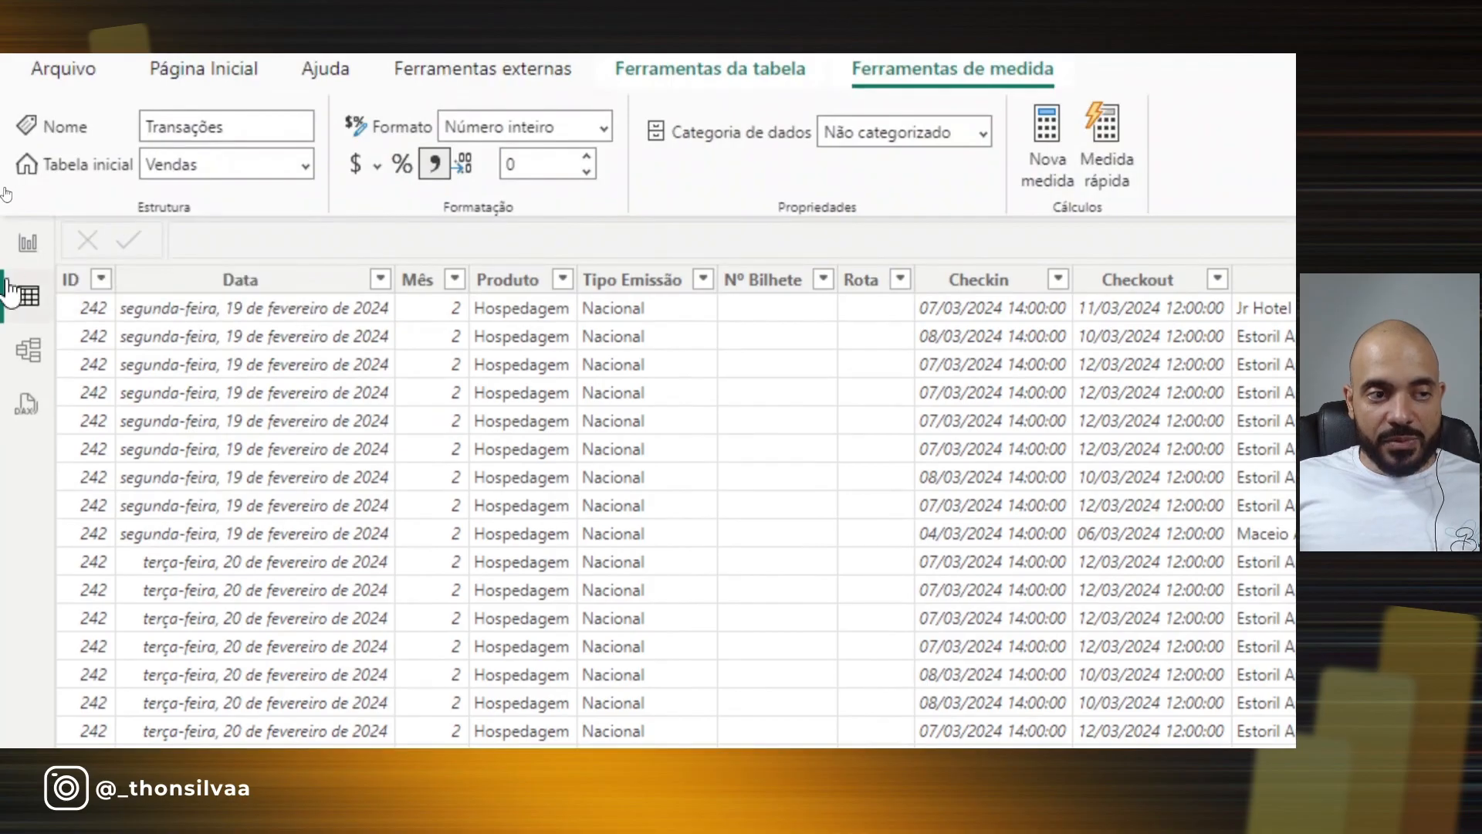
left_click(20, 249)
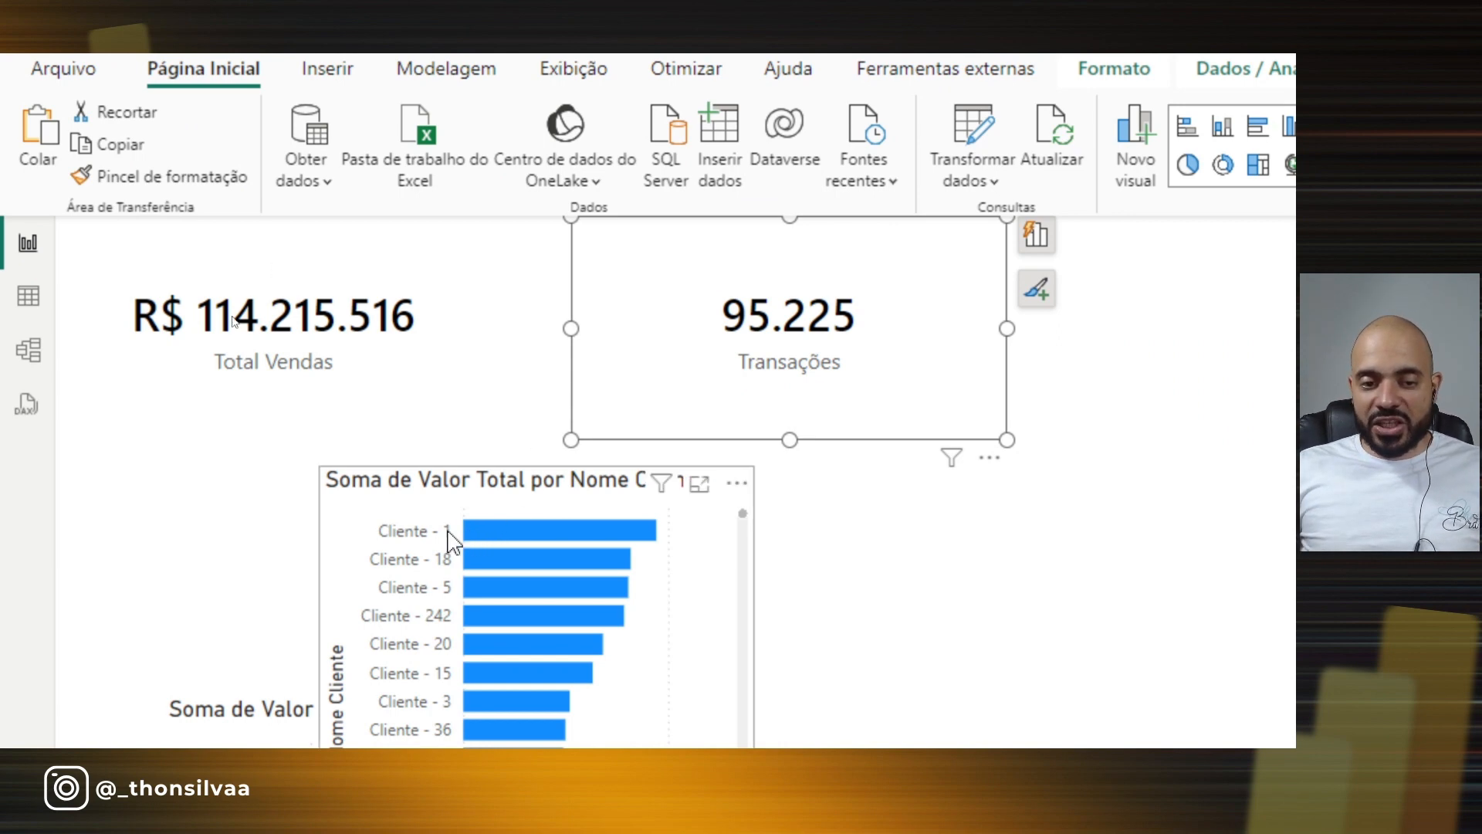
left_click(399, 538)
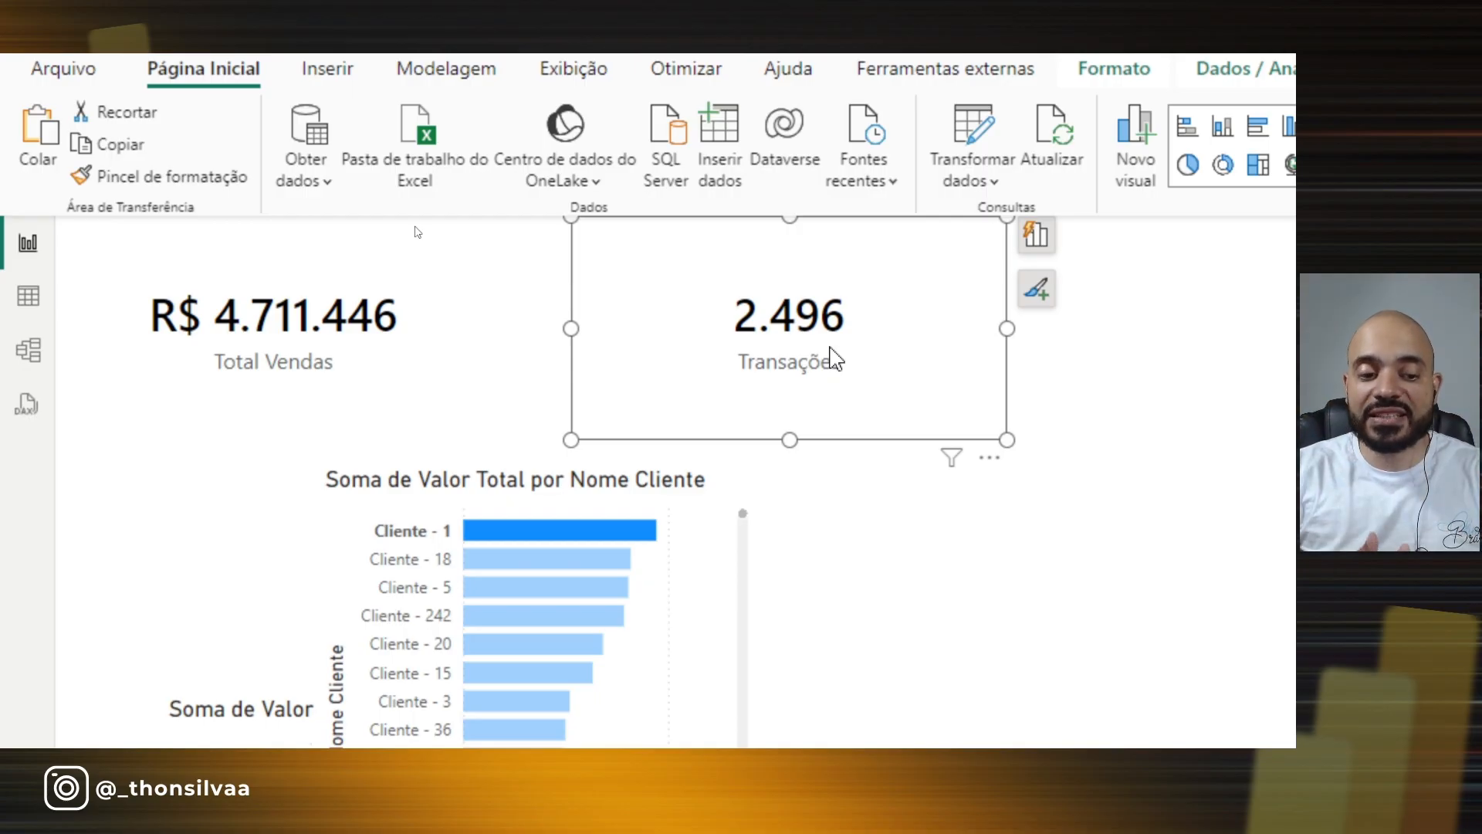
left_click(480, 561)
left_click(489, 591)
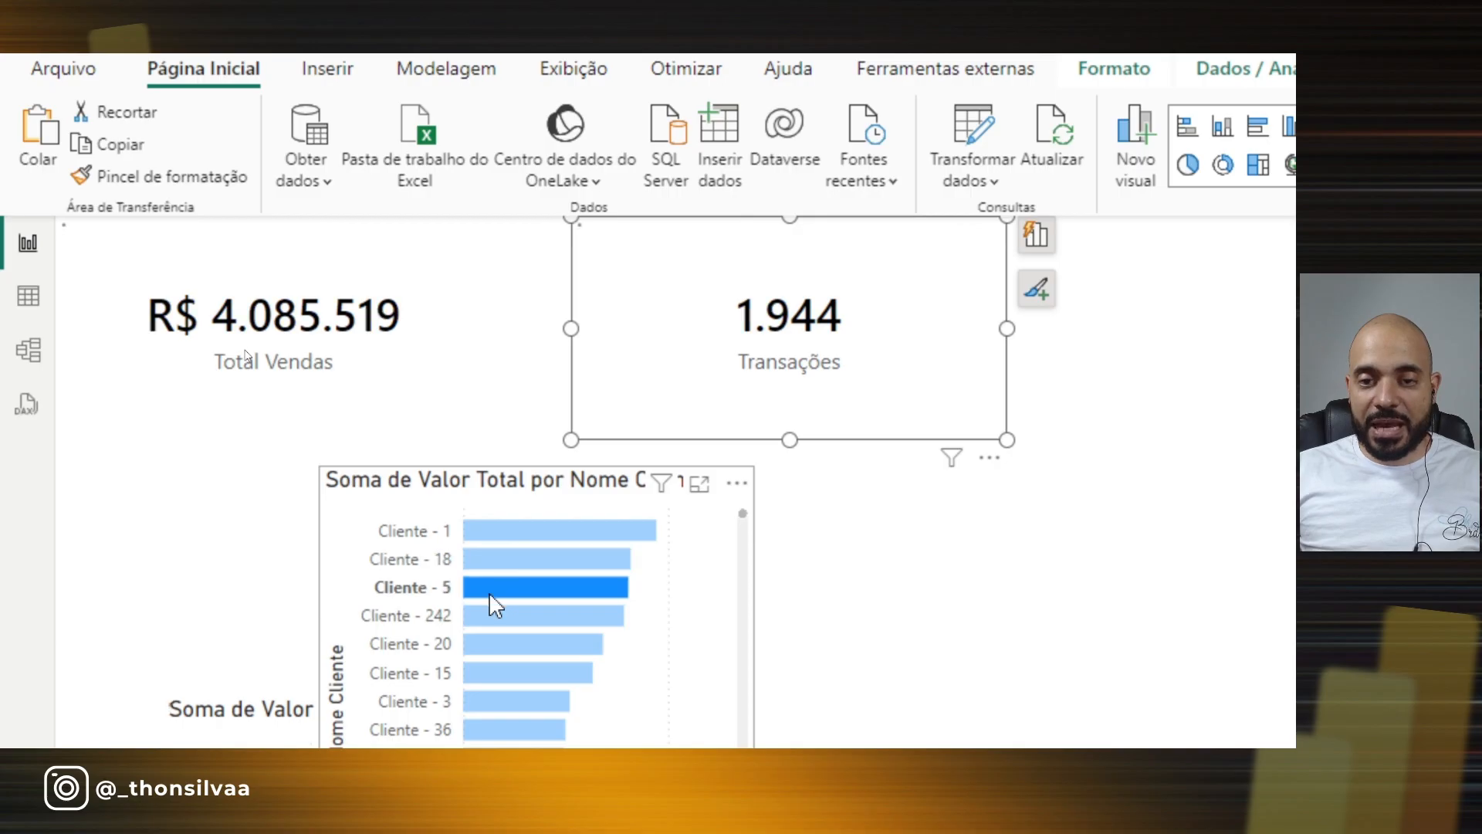
Clear the Cliente - 5 filter from the Nome Cliente bar chart.
left_click(492, 595)
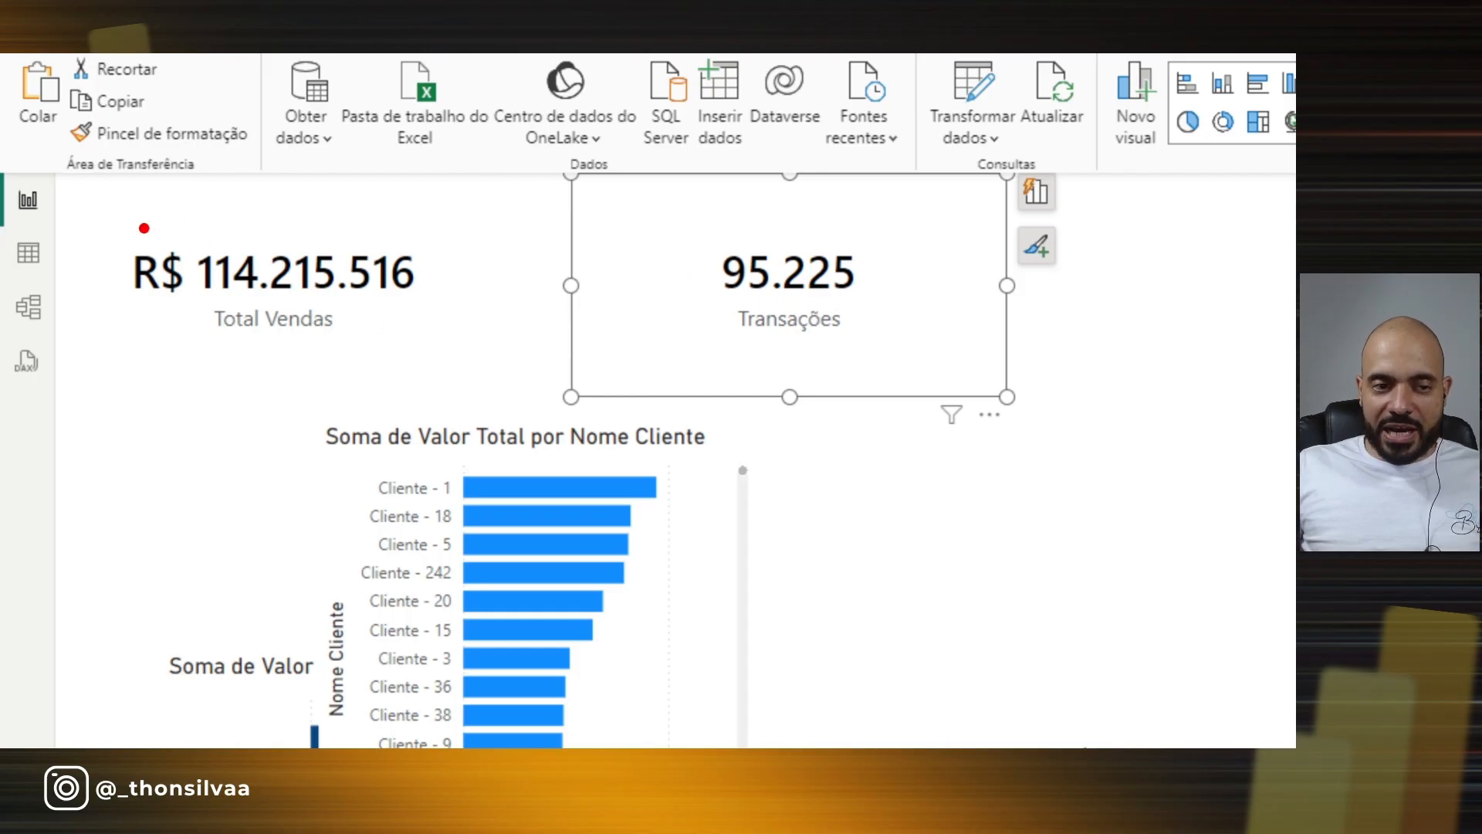
mouse_move(153, 202)
left_mouse_down()
mouse_move(463, 298)
mouse_move(122, 275)
mouse_move(146, 199)
left_mouse_up()
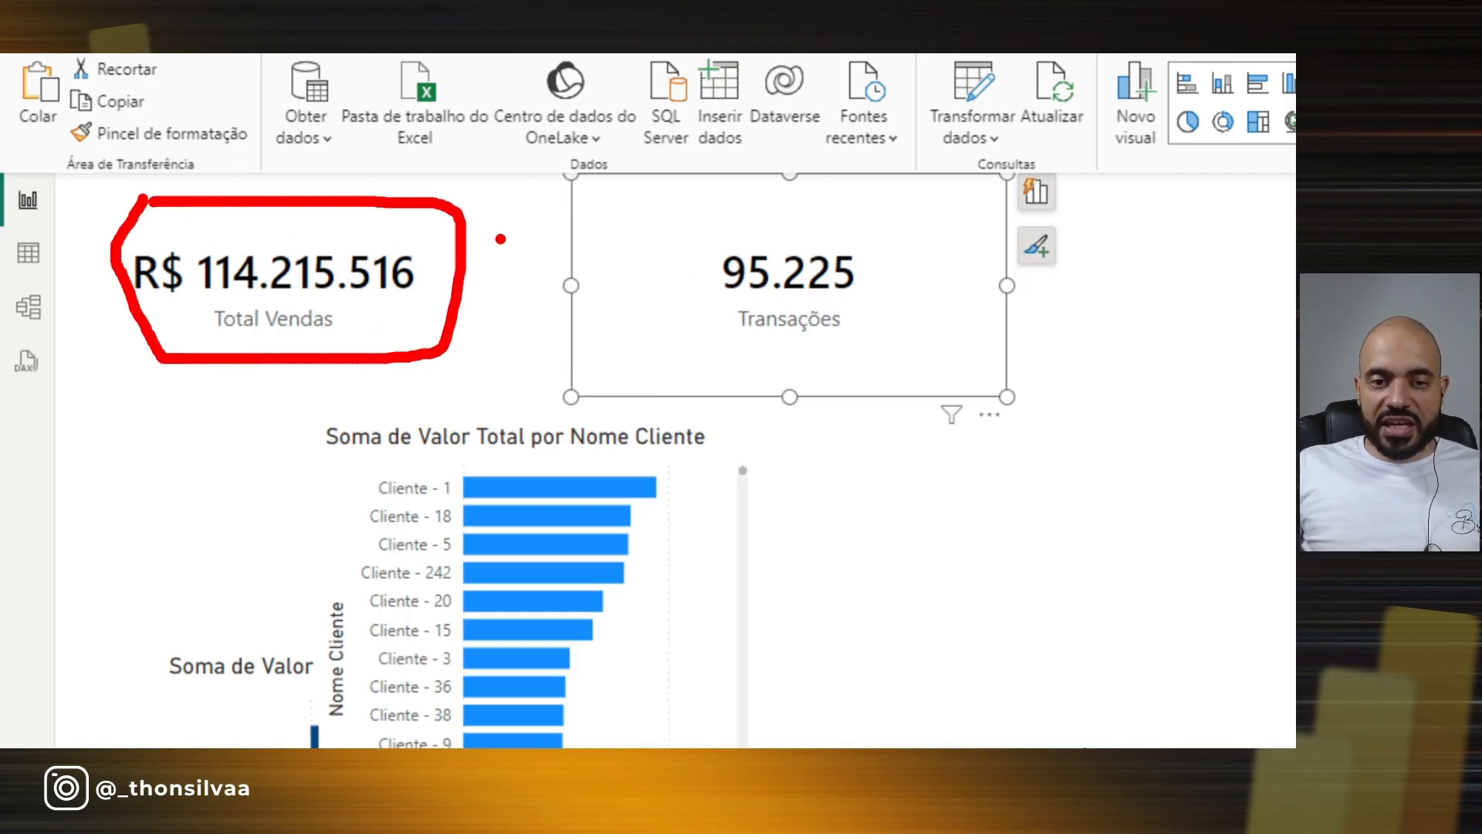
left_click_drag(541, 208, 471, 375)
mouse_move(640, 214)
left_mouse_down()
mouse_move(903, 193)
mouse_move(713, 359)
mouse_move(670, 219)
left_mouse_up()
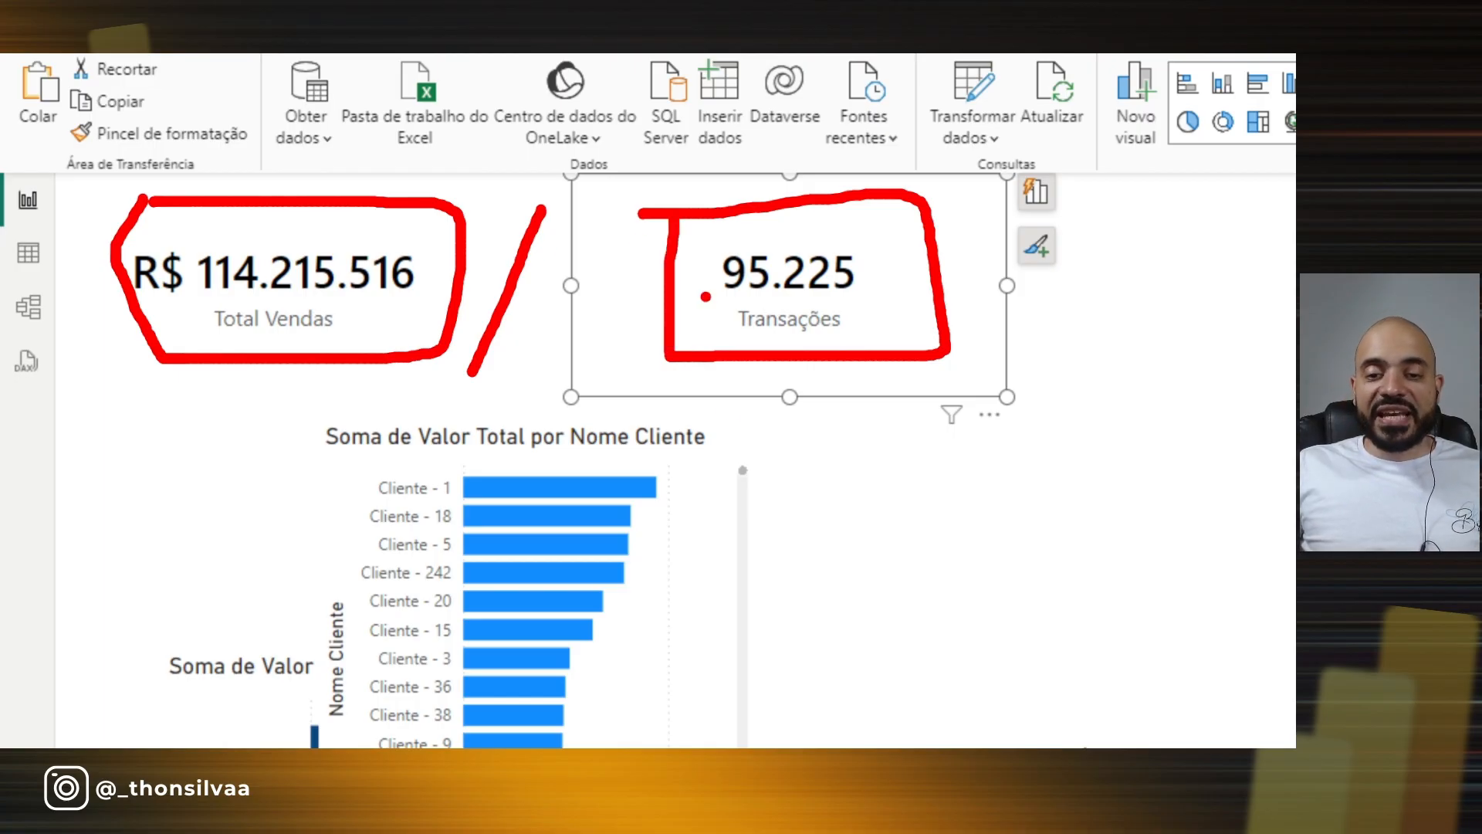
left_click_drag(868, 485, 874, 563)
mouse_move(819, 498)
left_mouse_down()
mouse_move(871, 478)
mouse_move(832, 572)
left_mouse_up()
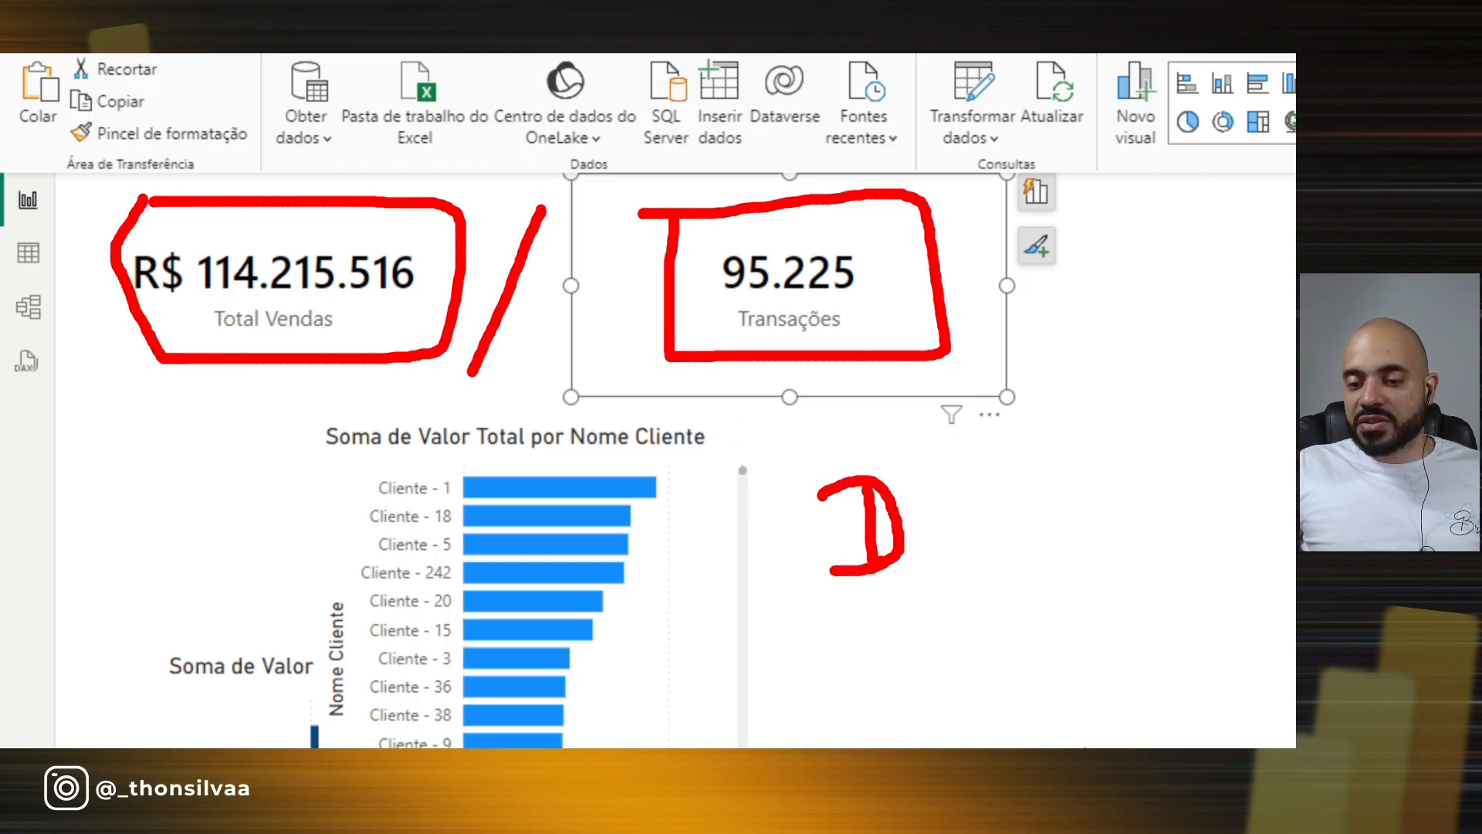
mouse_move(935, 510)
left_mouse_down()
mouse_move(940, 562)
mouse_move(988, 550)
mouse_move(1021, 494)
left_mouse_up()
mouse_move(1055, 488)
left_mouse_down()
mouse_move(1064, 544)
mouse_move(1090, 500)
mouse_move(1135, 533)
mouse_move(1094, 540)
left_mouse_up()
left_click(1058, 469)
mouse_move(1198, 454)
left_mouse_down()
mouse_move(1185, 524)
mouse_move(1242, 501)
left_mouse_up()
left_click(1156, 476)
mouse_move(1193, 501)
left_mouse_down()
mouse_move(1221, 487)
mouse_move(1222, 448)
left_mouse_up()
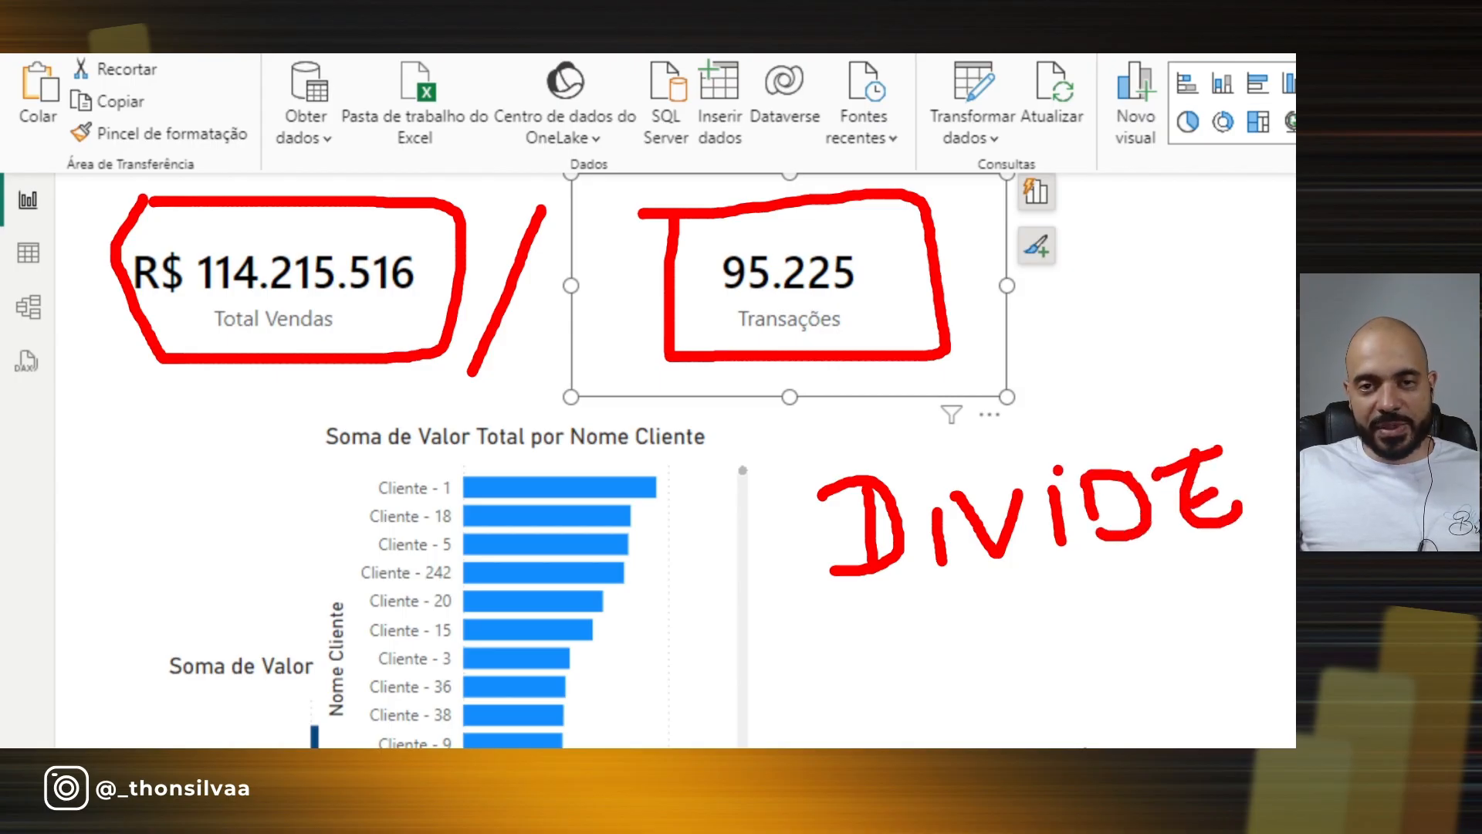
key("Escape")
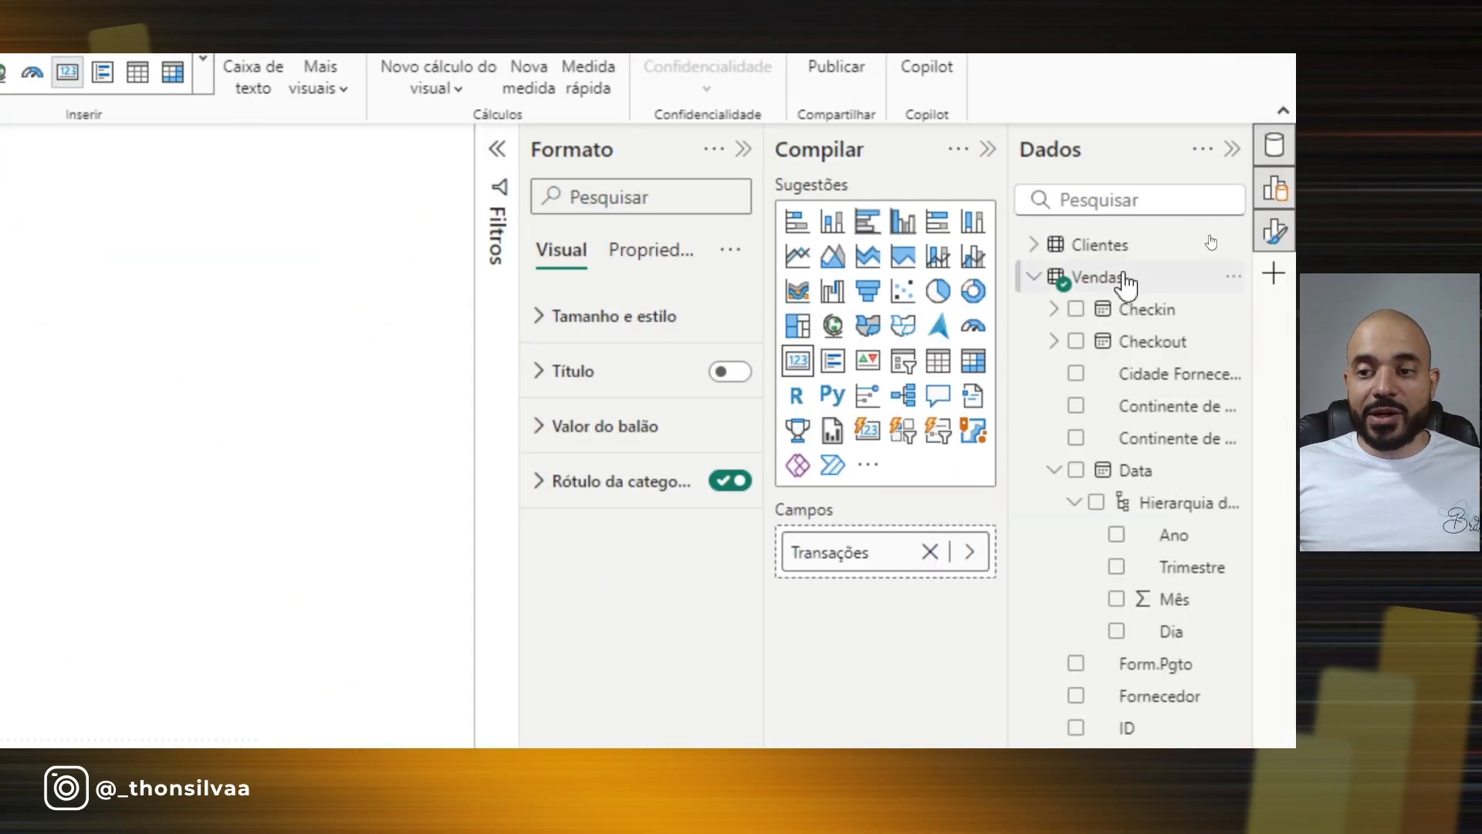
Create a new measure named Valor Medio in the Vendas table and begin its formula with the DIVIDE function.
right_click(1123, 283)
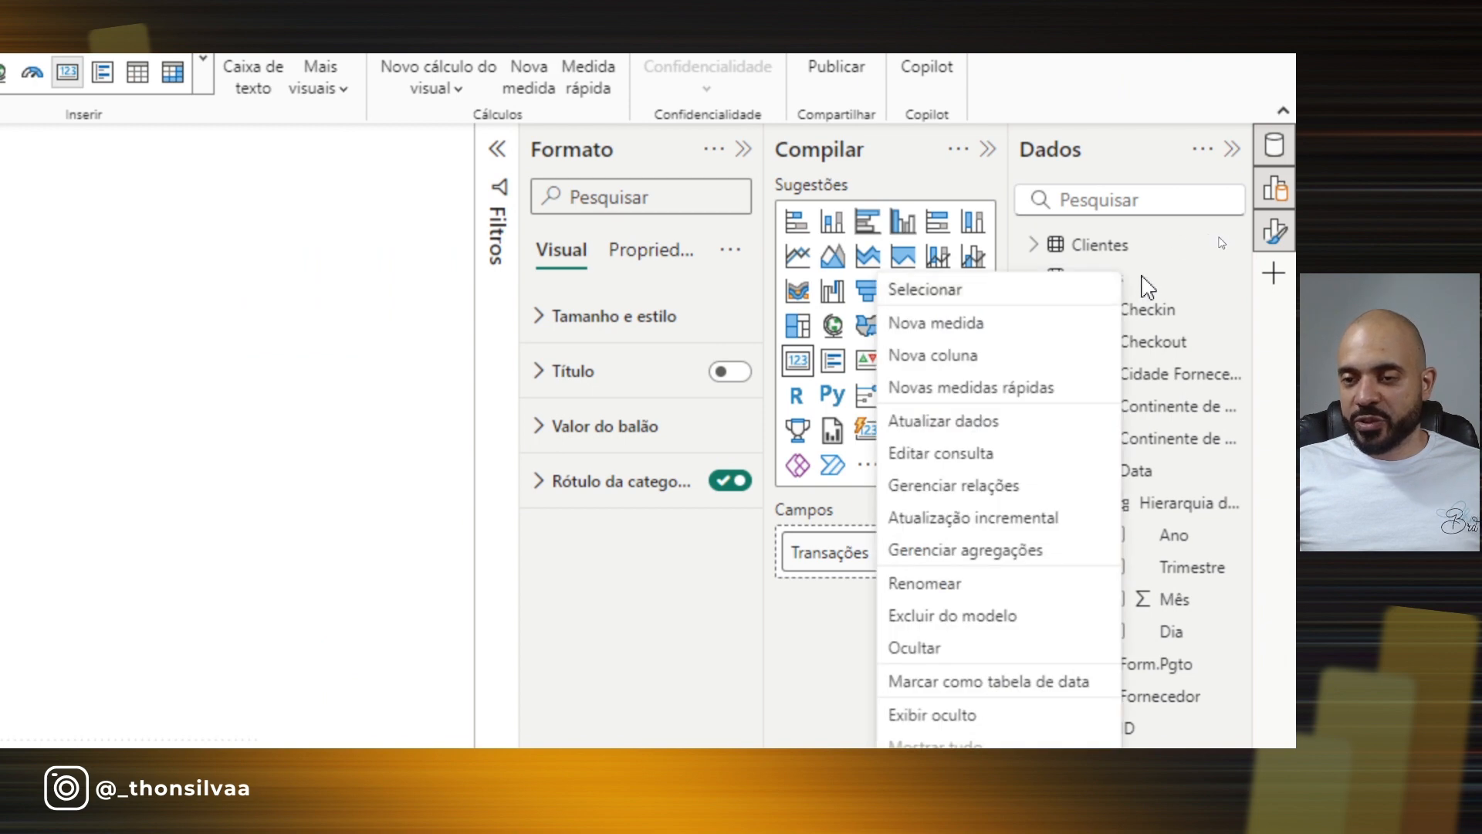
left_click(942, 325)
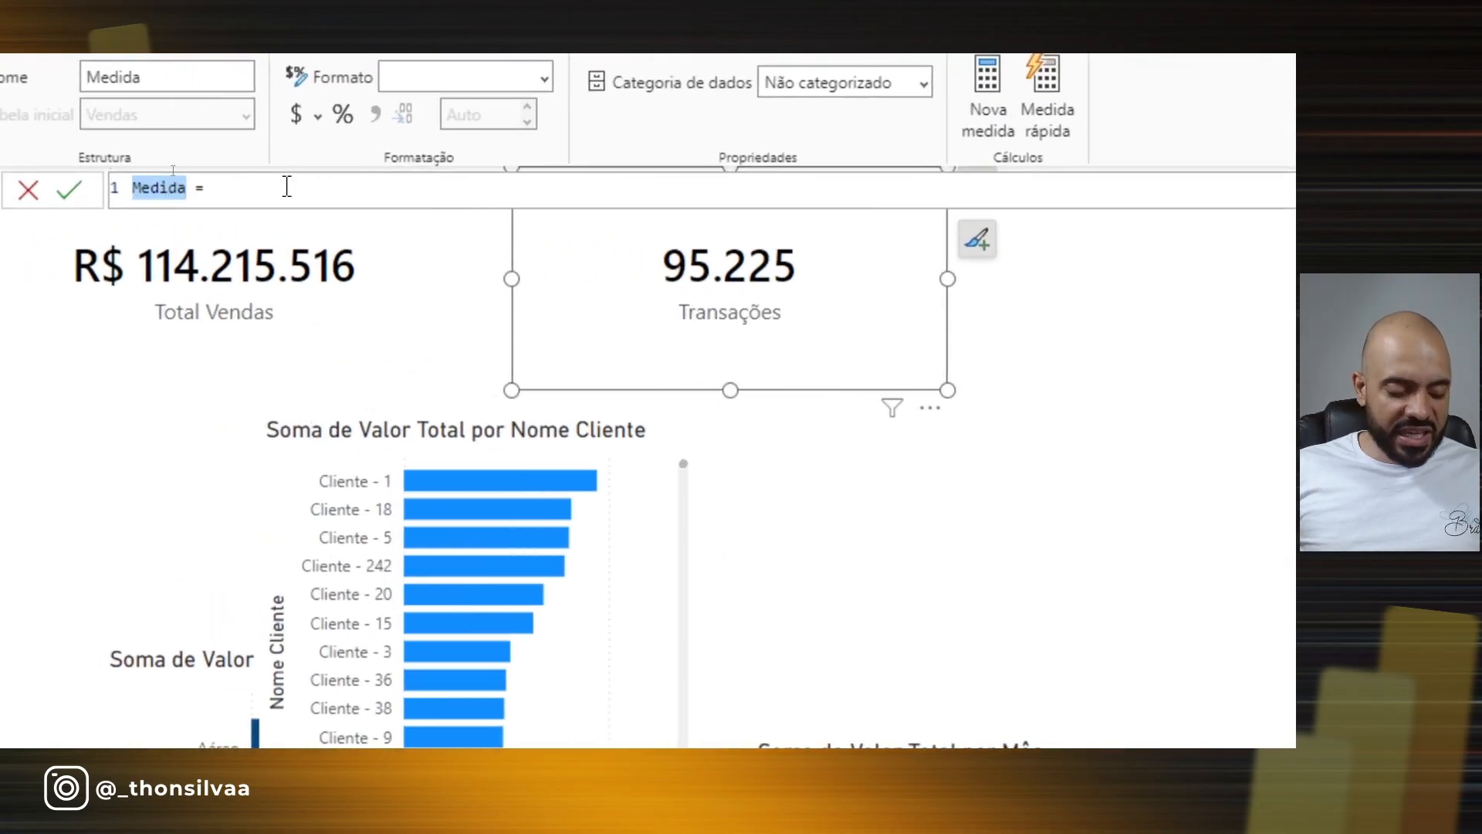
type("Valor Medio")
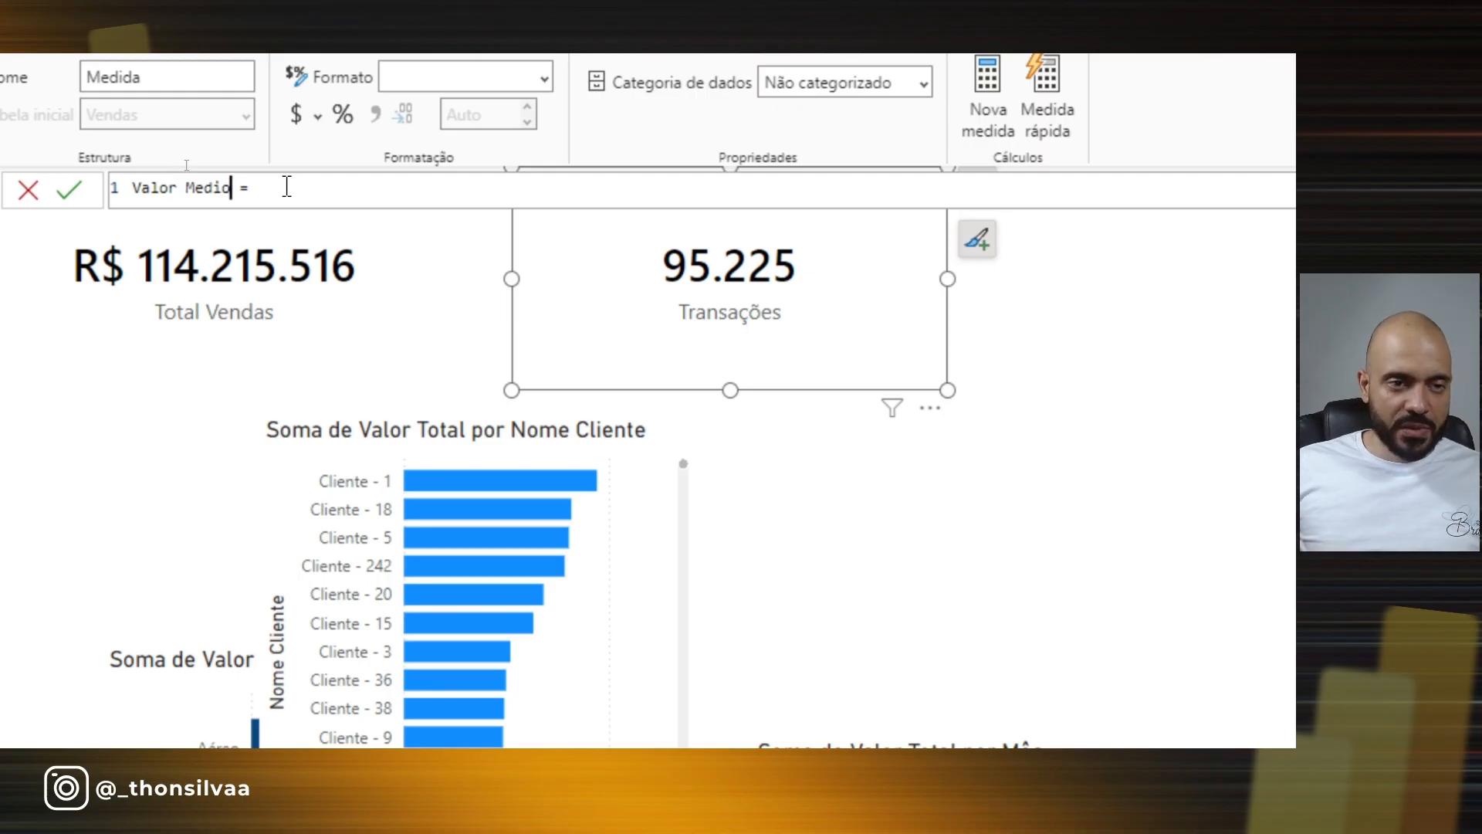
left_click(311, 190)
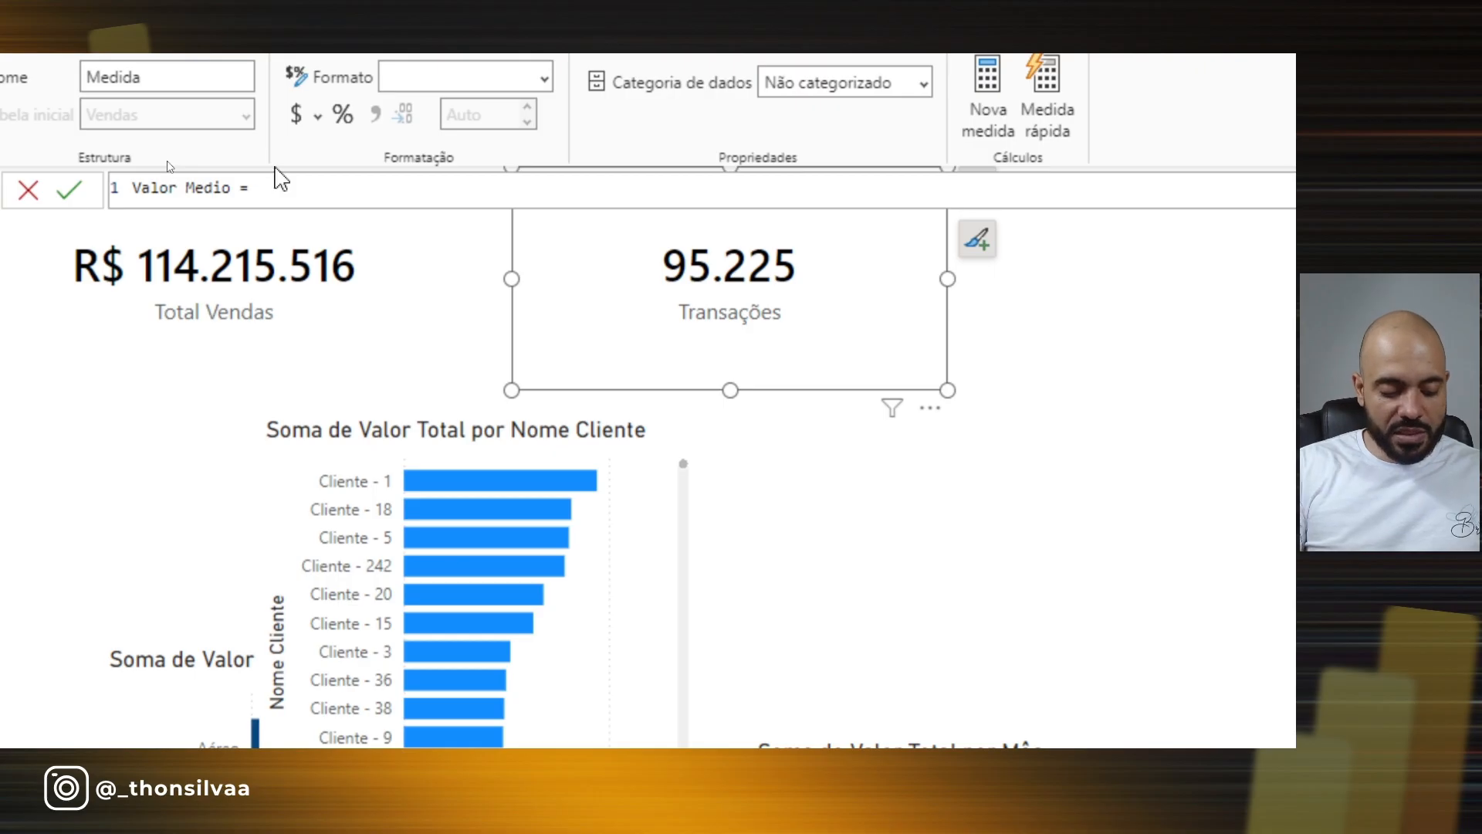
type("divide")
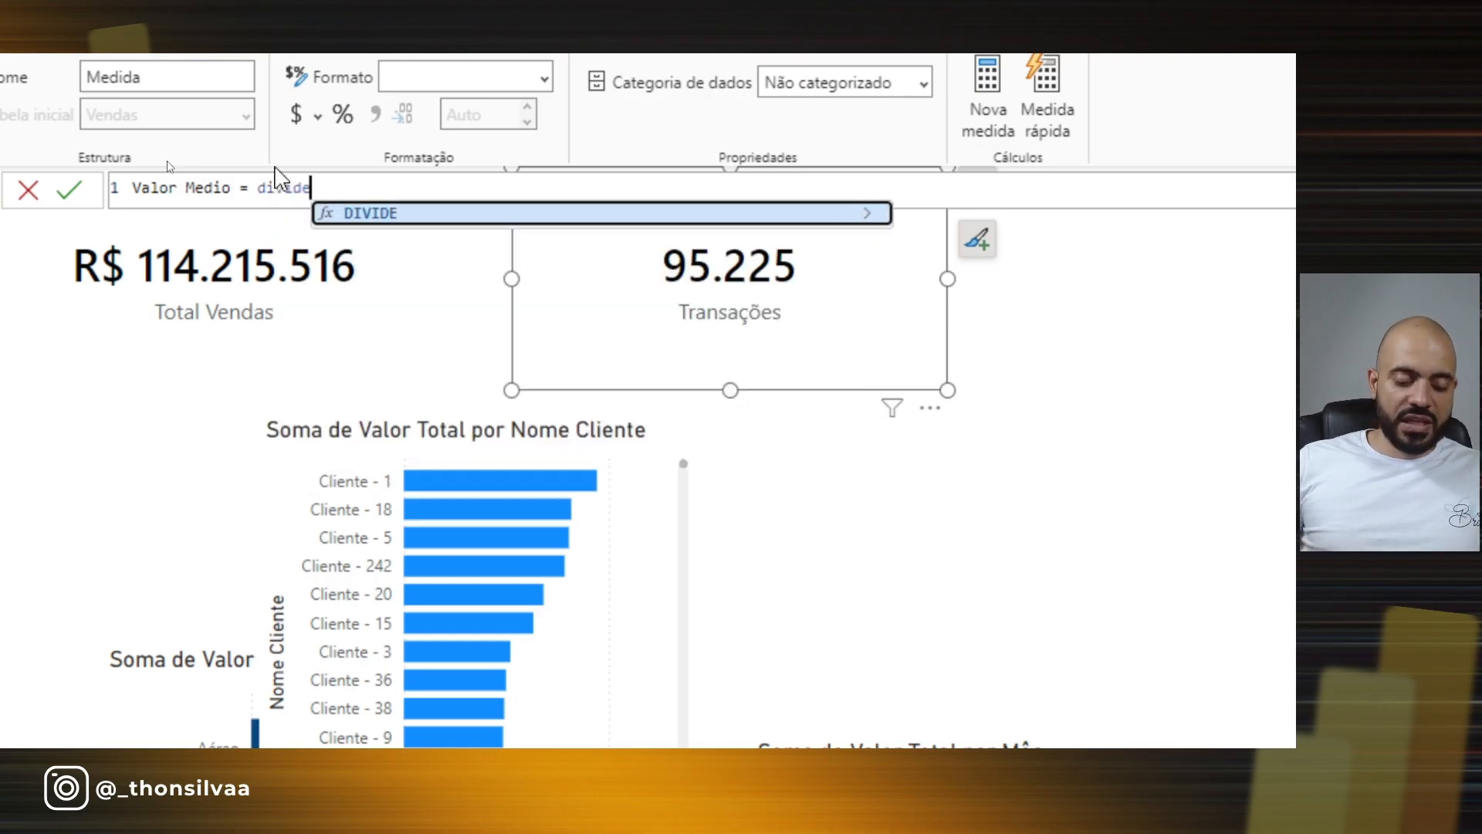
type("(")
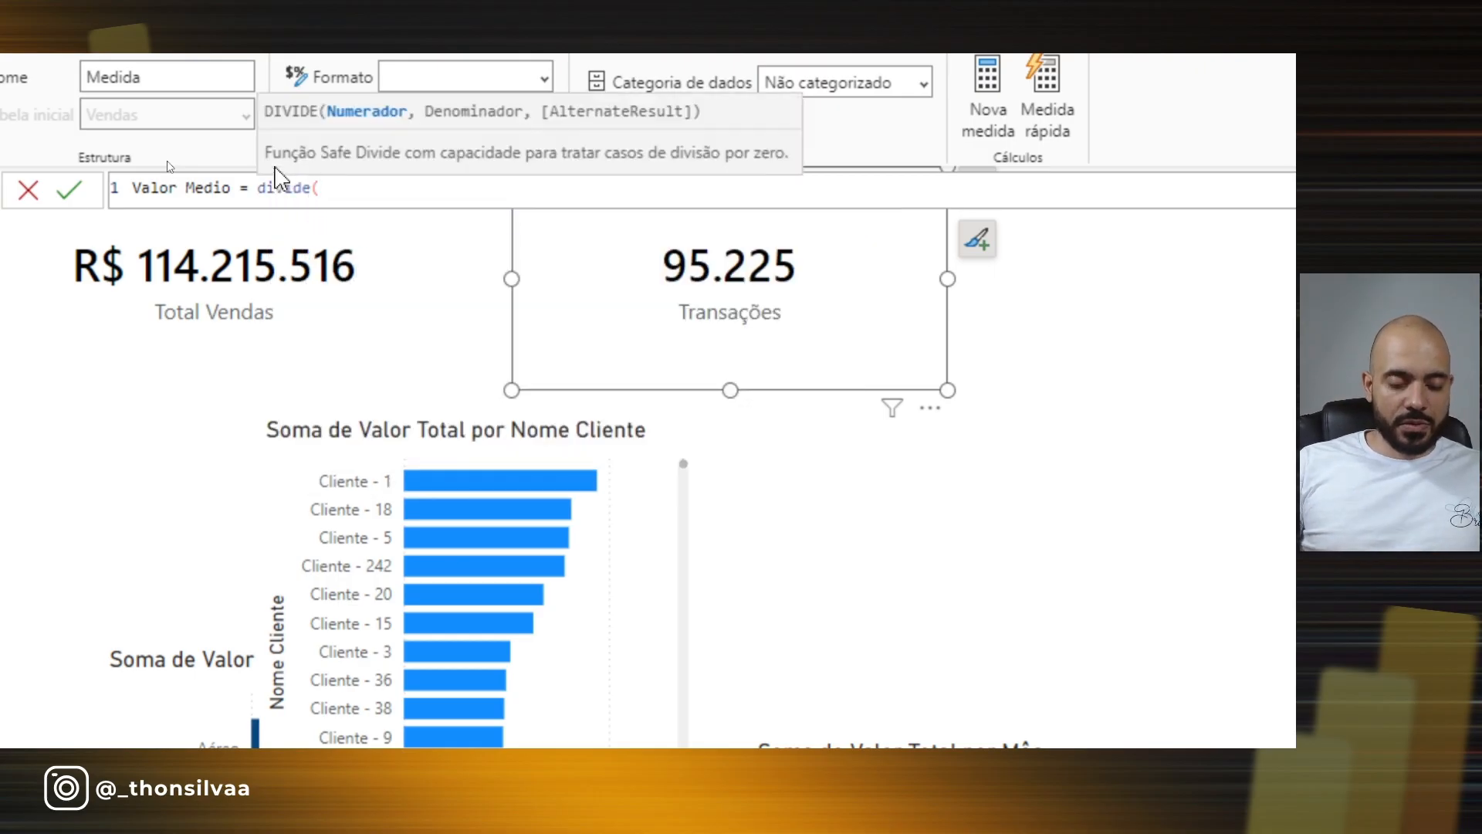
key("BackSpace")
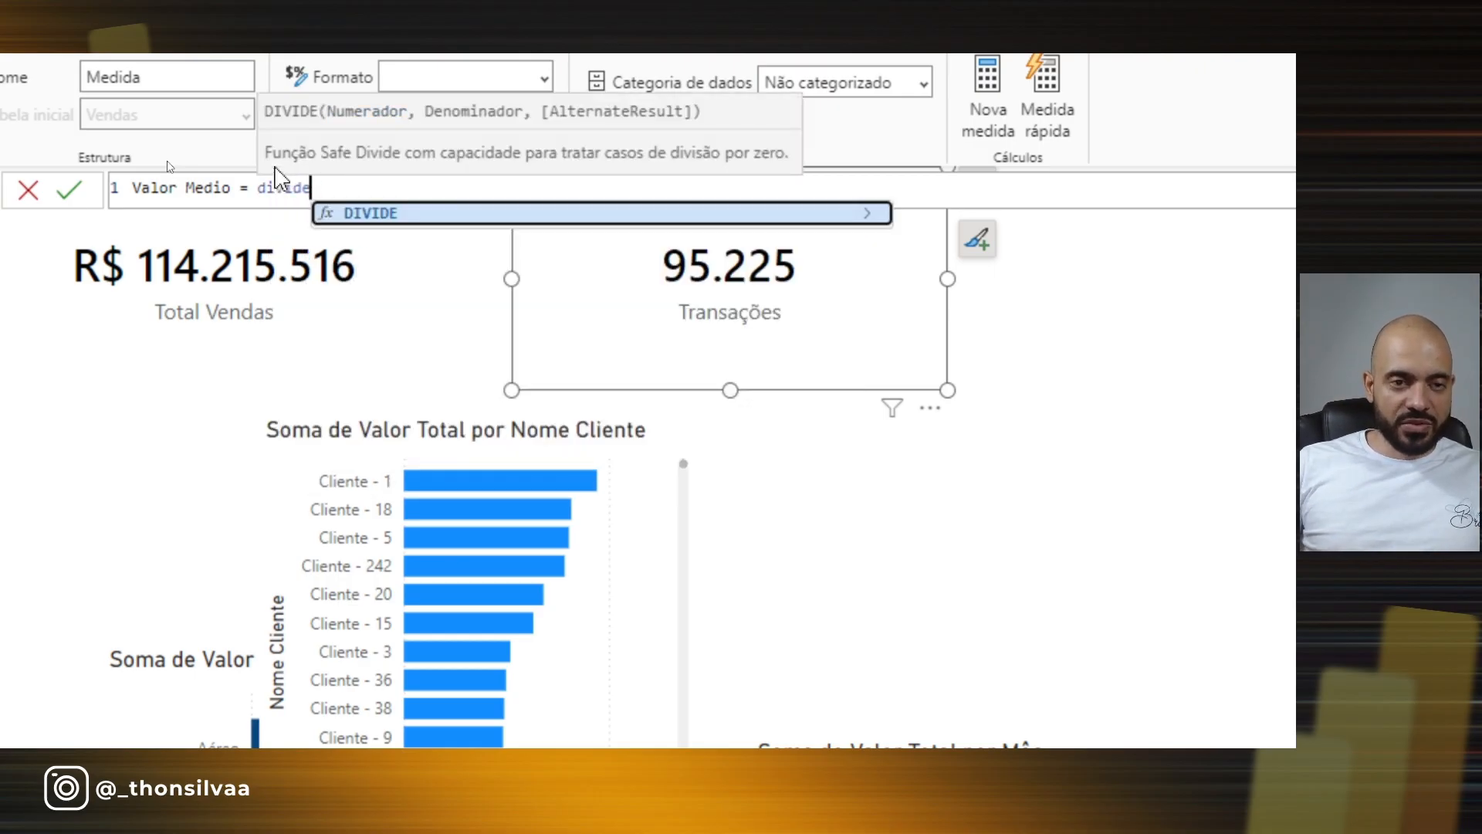
left_click(386, 218)
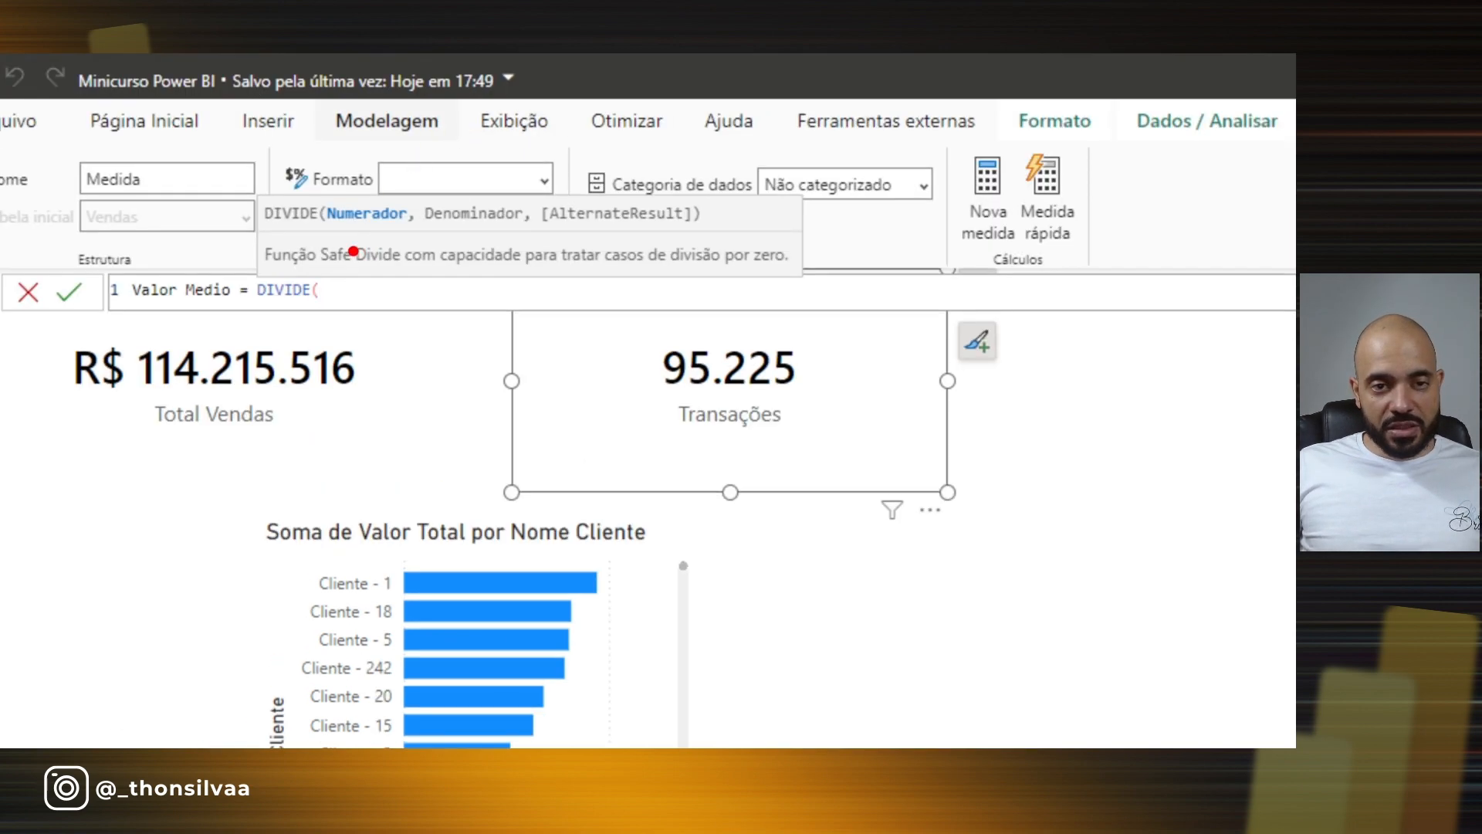
mouse_move(353, 251)
left_mouse_down()
mouse_move(570, 252)
mouse_move(690, 179)
mouse_move(258, 188)
mouse_move(282, 248)
mouse_move(301, 255)
left_mouse_up()
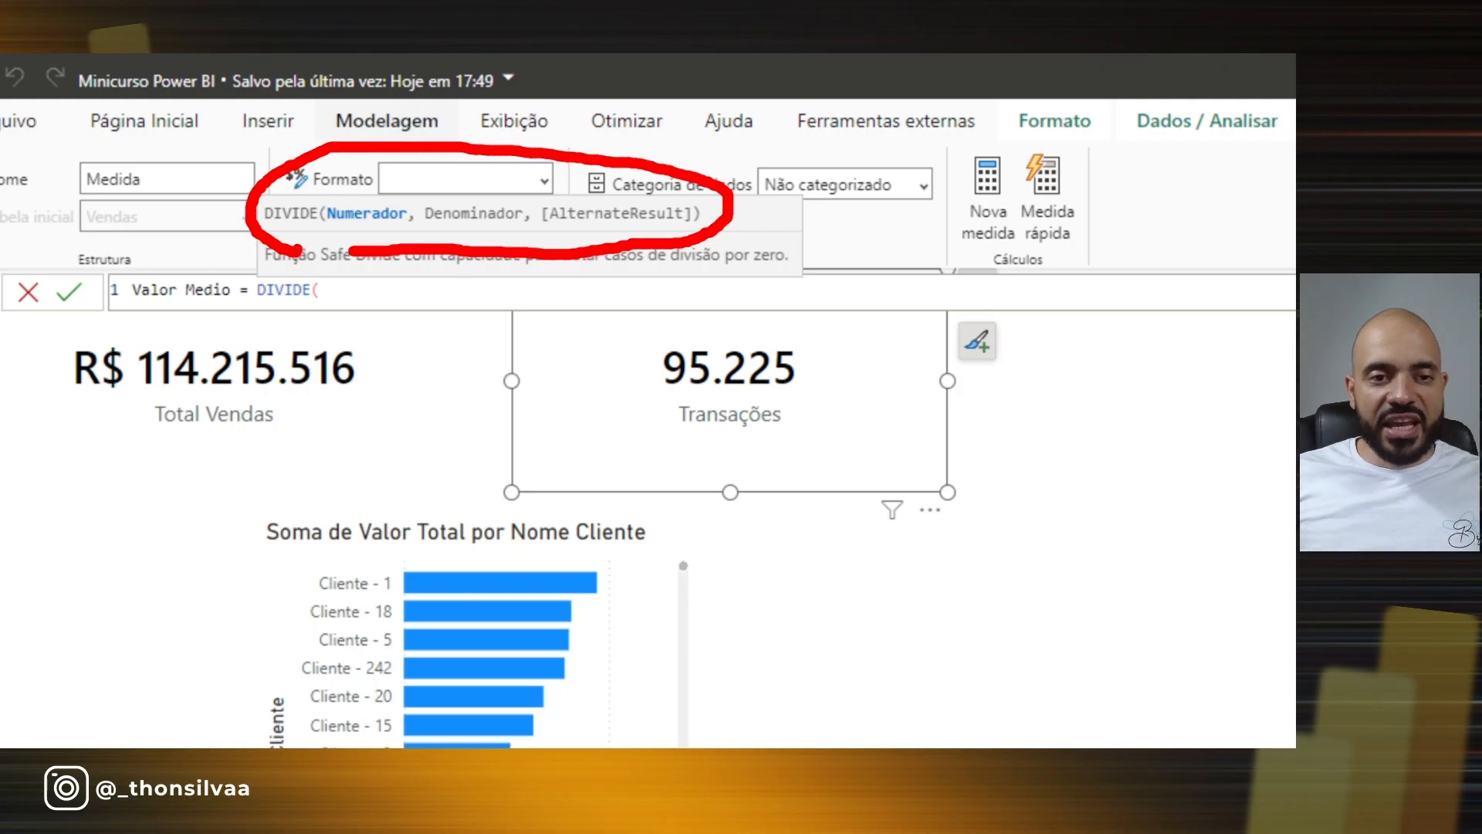
left_click_drag(359, 241, 409, 225)
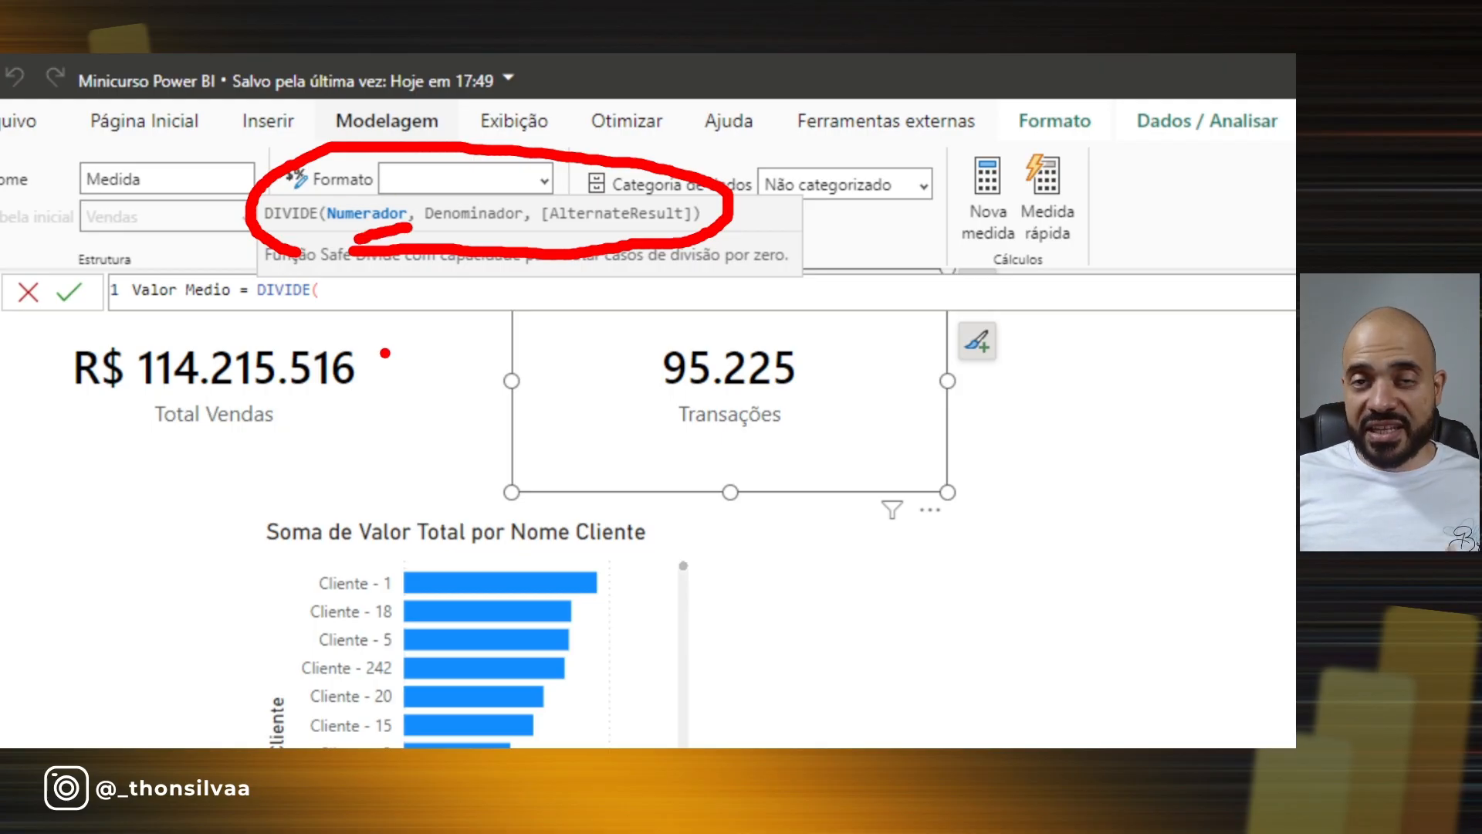
mouse_move(78, 448)
left_mouse_down()
mouse_move(131, 456)
mouse_move(247, 327)
mouse_move(81, 450)
left_mouse_up()
left_click_drag(440, 236, 527, 228)
mouse_move(645, 325)
left_mouse_down()
mouse_move(838, 316)
mouse_move(656, 463)
mouse_move(653, 325)
left_mouse_up()
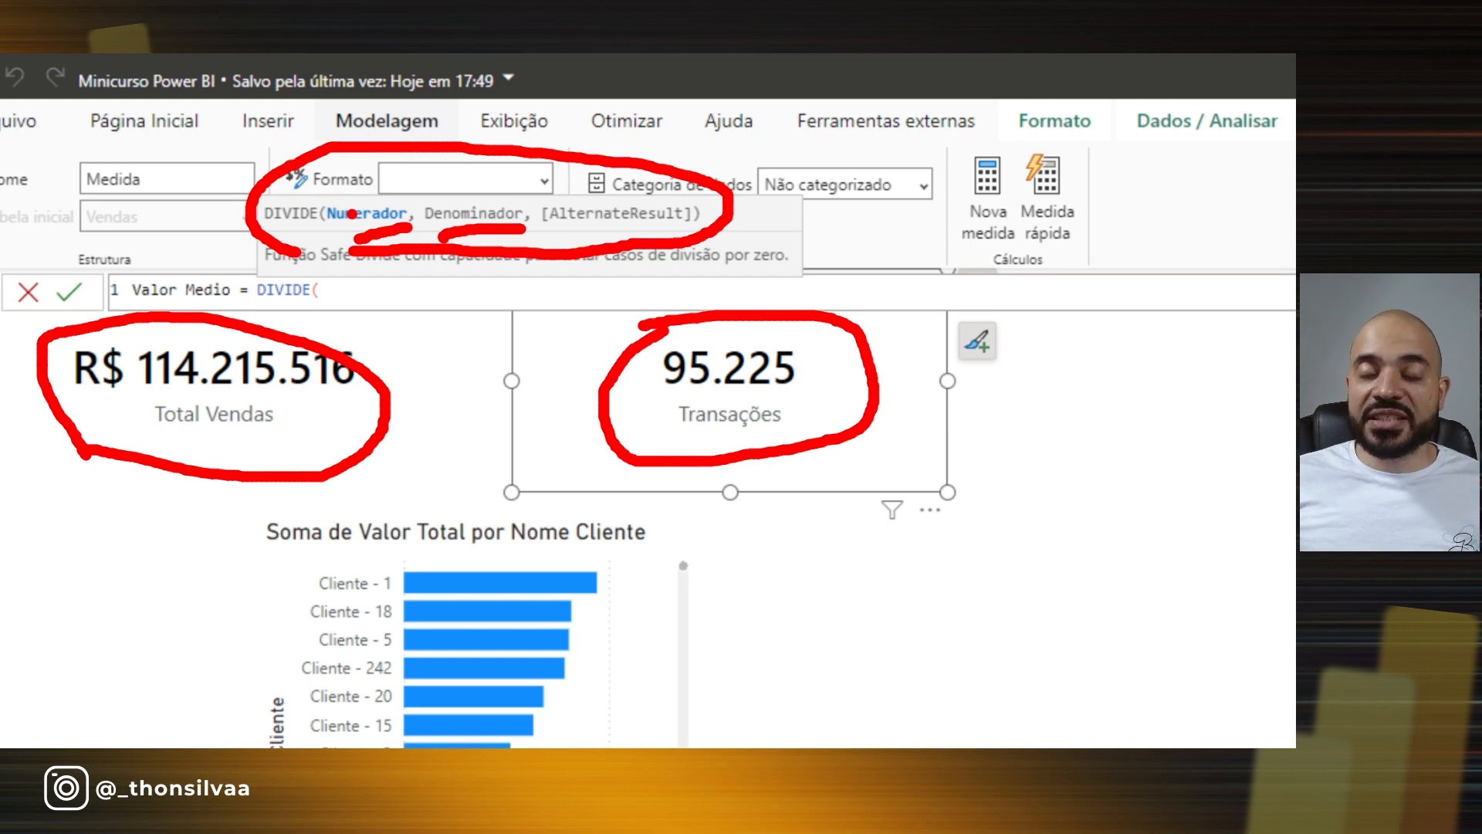
key("Escape")
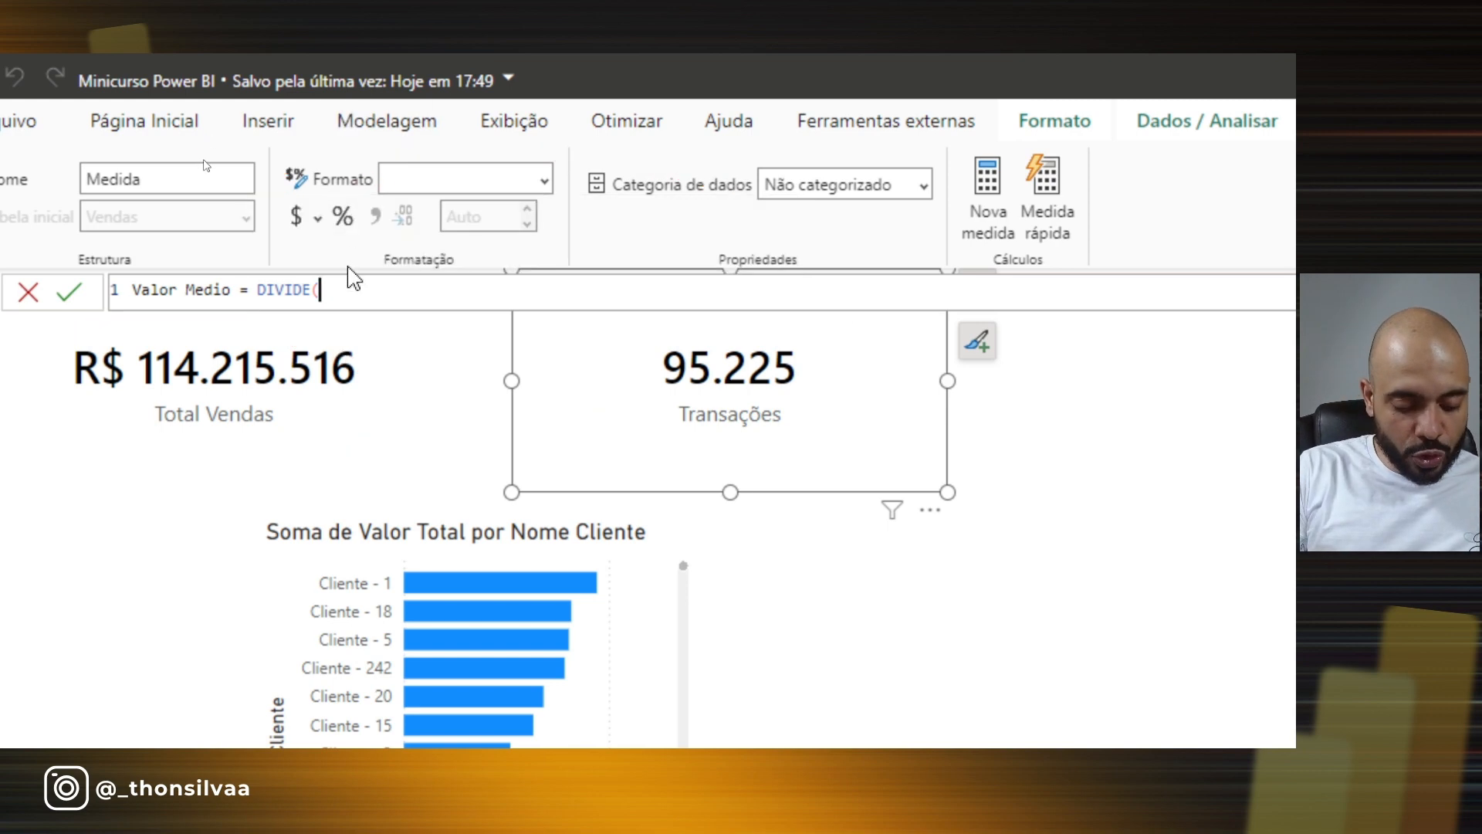
Use the [Total Vendas] measure as the numerator of the DIVIDE formula.
type("total")
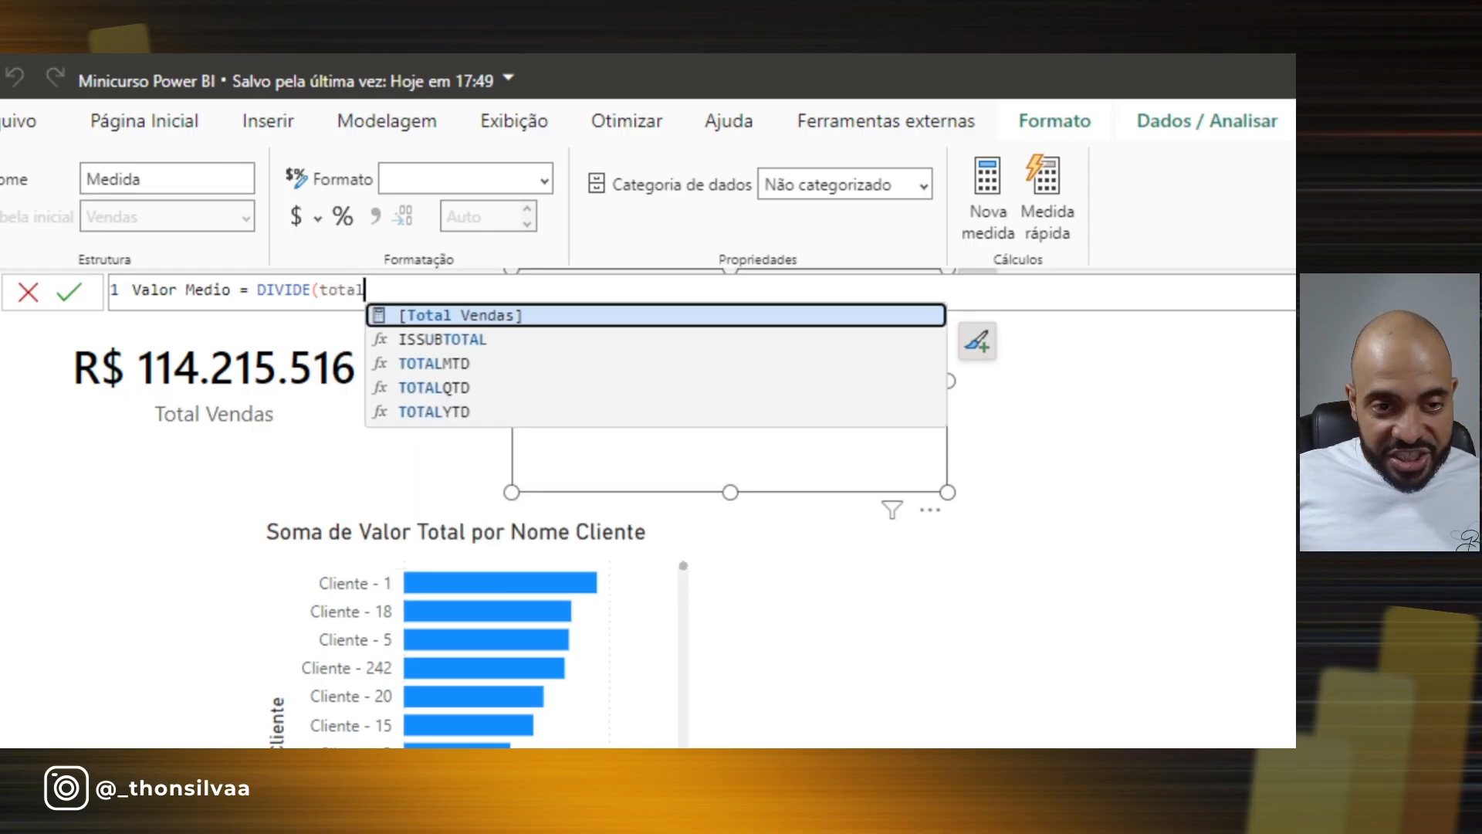
left_click_drag(629, 226, 503, 278)
mouse_move(502, 259)
left_mouse_down()
mouse_move(479, 286)
mouse_move(527, 291)
left_mouse_up()
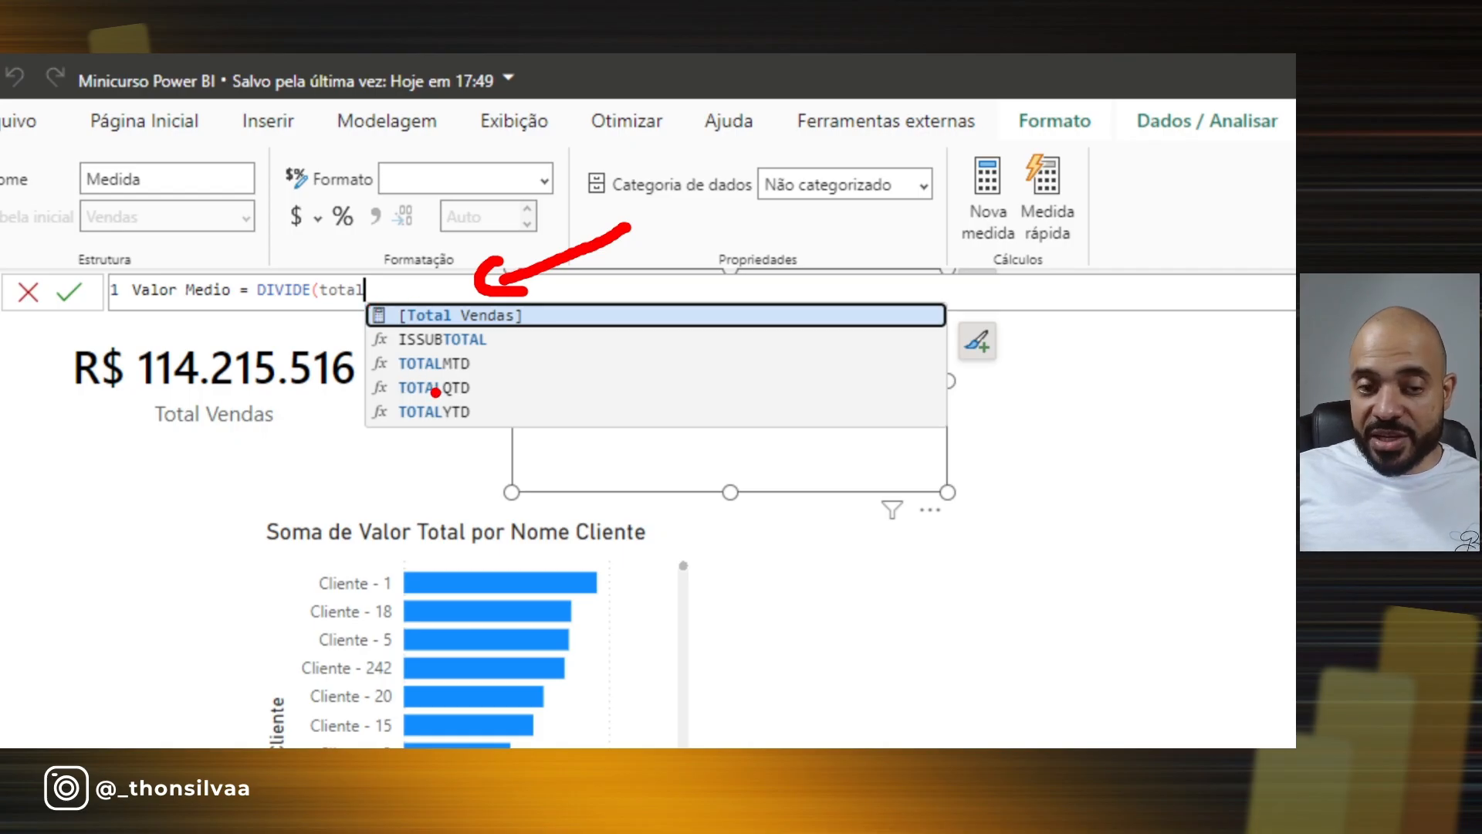
key("Escape")
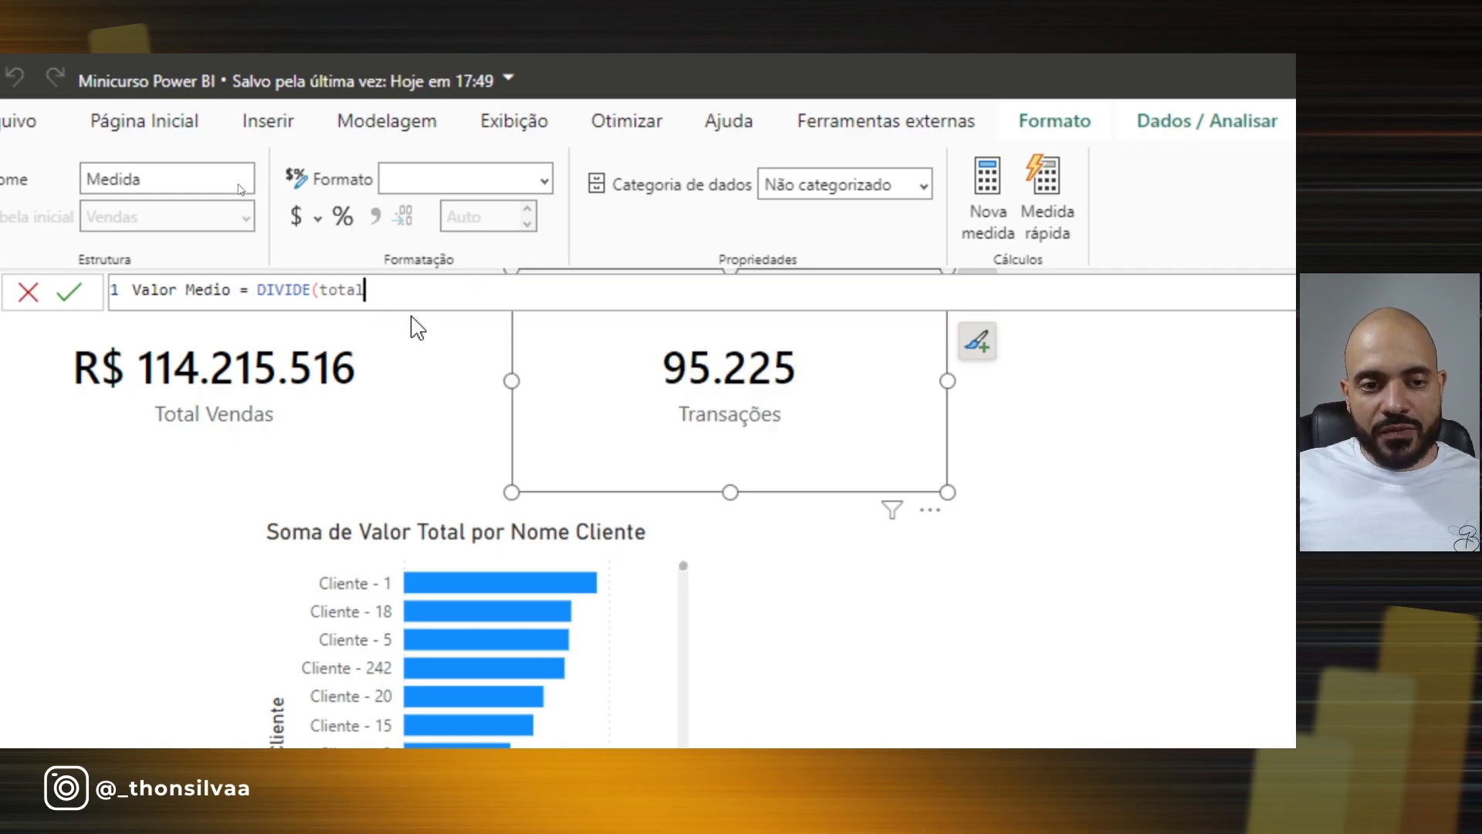
key("ctrl+space")
key("Tab")
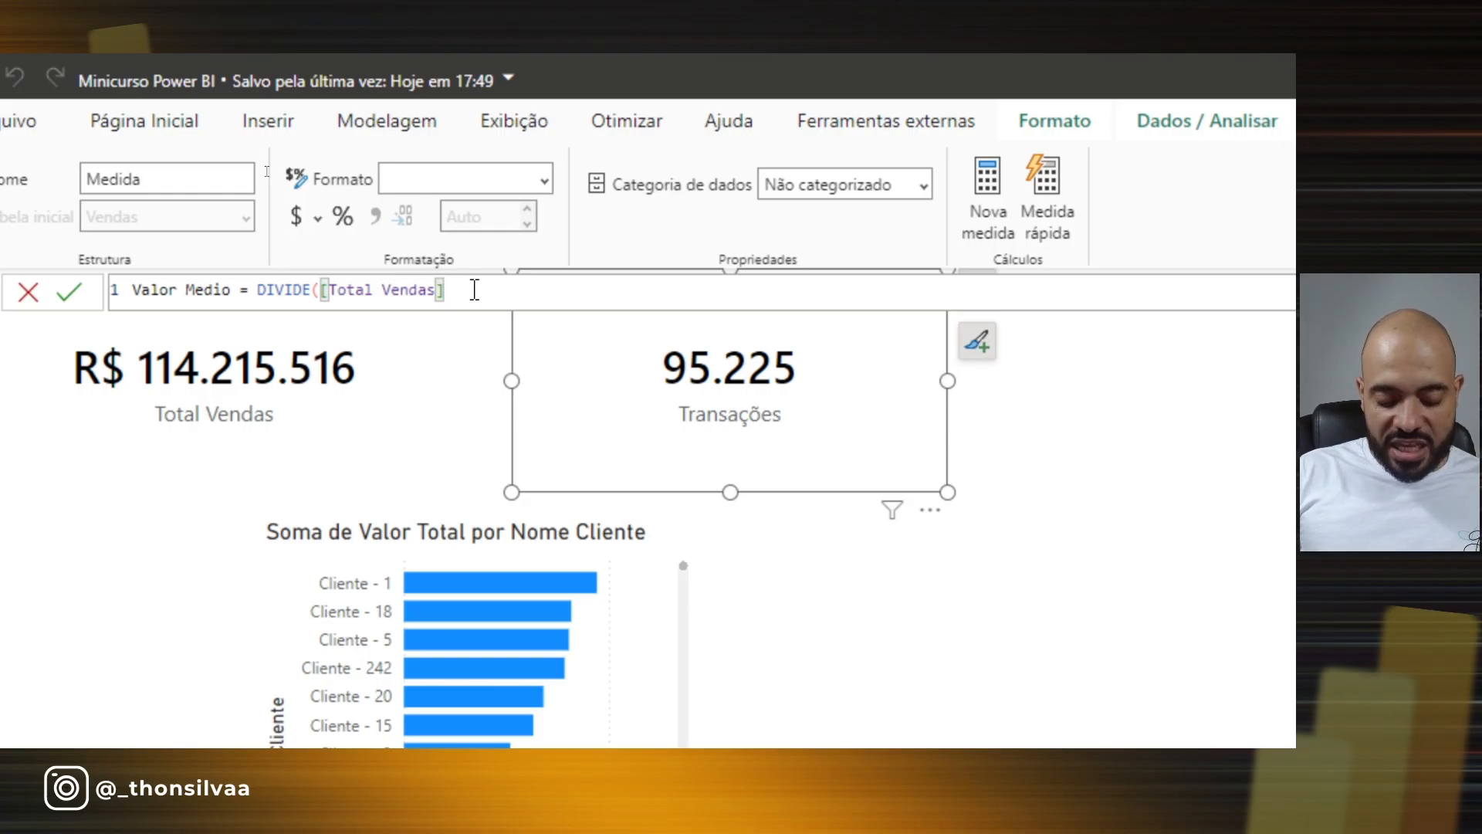
type(",")
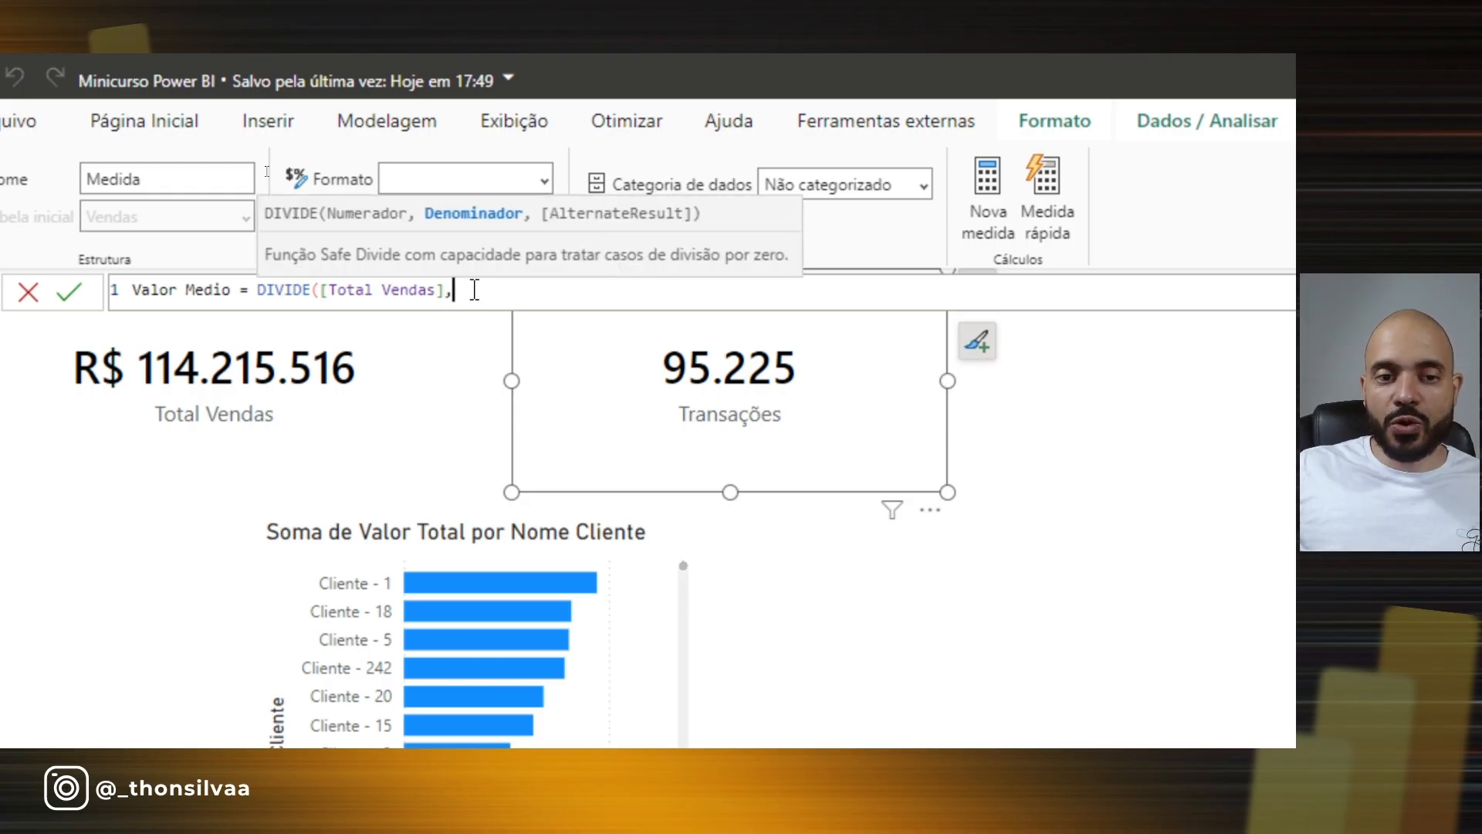
key("ctrl+2")
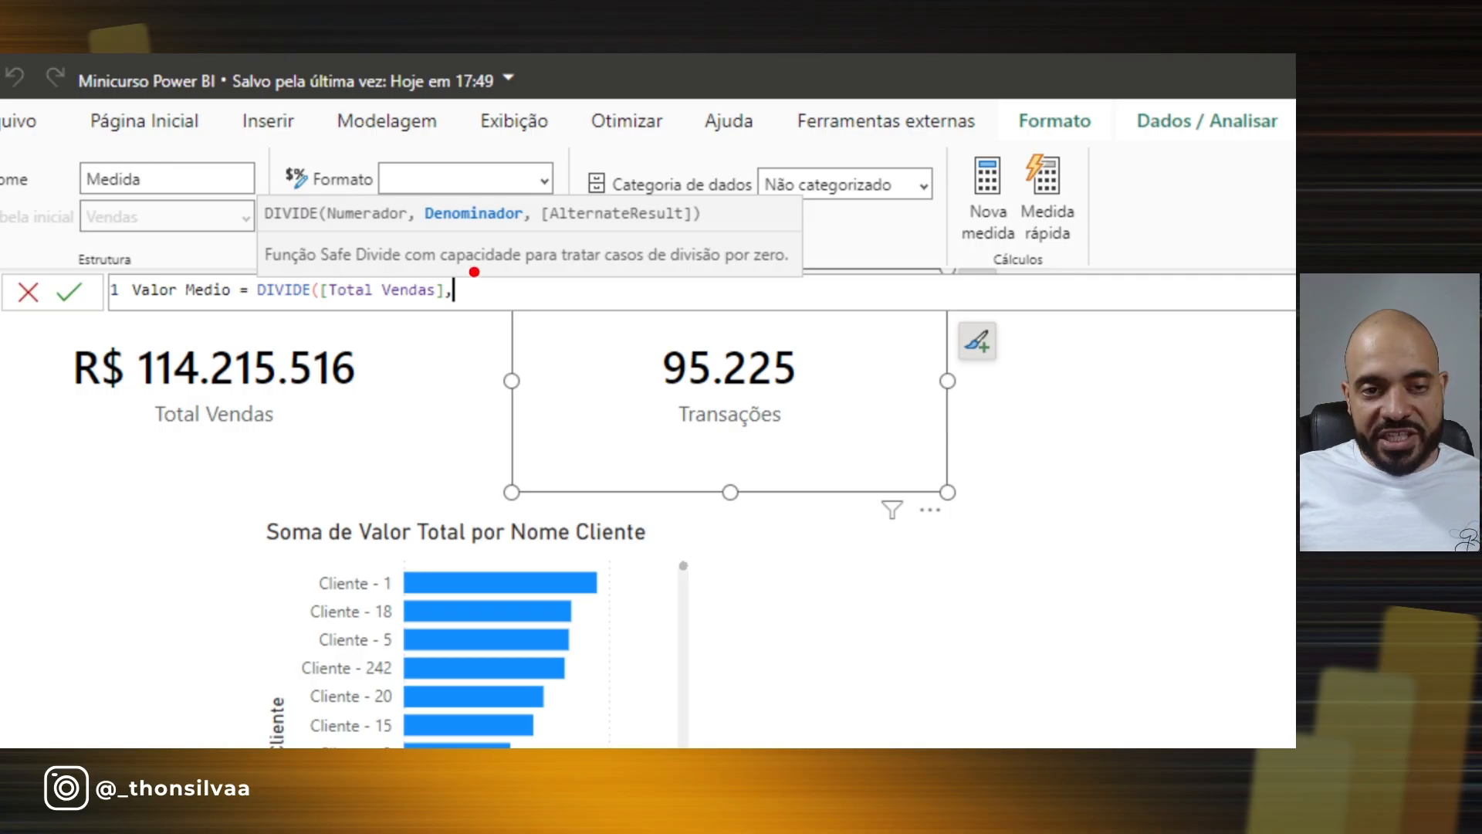
mouse_move(398, 190)
left_mouse_down()
mouse_move(469, 240)
mouse_move(540, 232)
left_mouse_up()
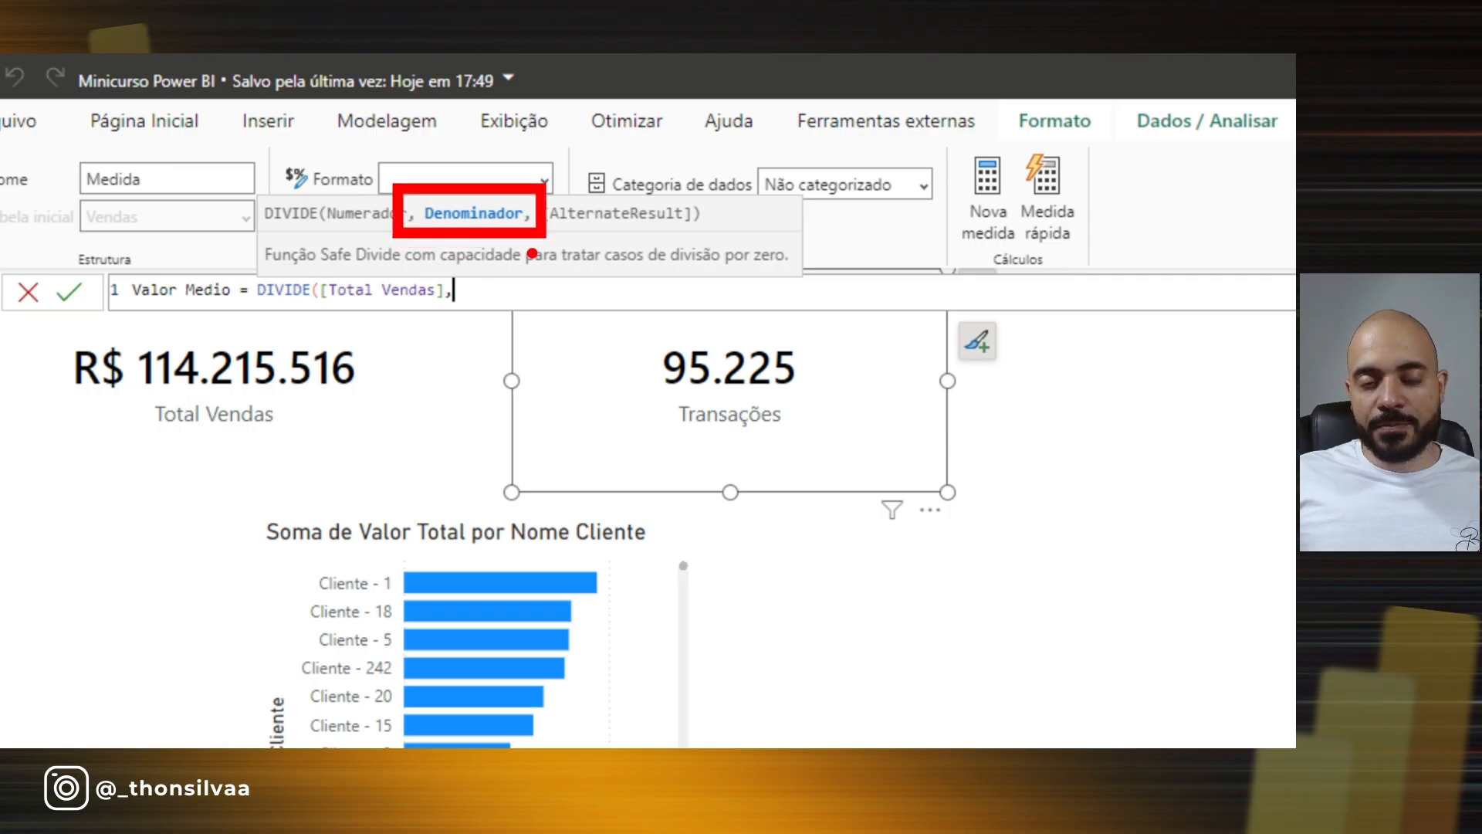
mouse_move(448, 314)
left_mouse_down()
mouse_move(554, 409)
mouse_move(628, 403)
left_mouse_up()
left_click_drag(583, 376, 614, 443)
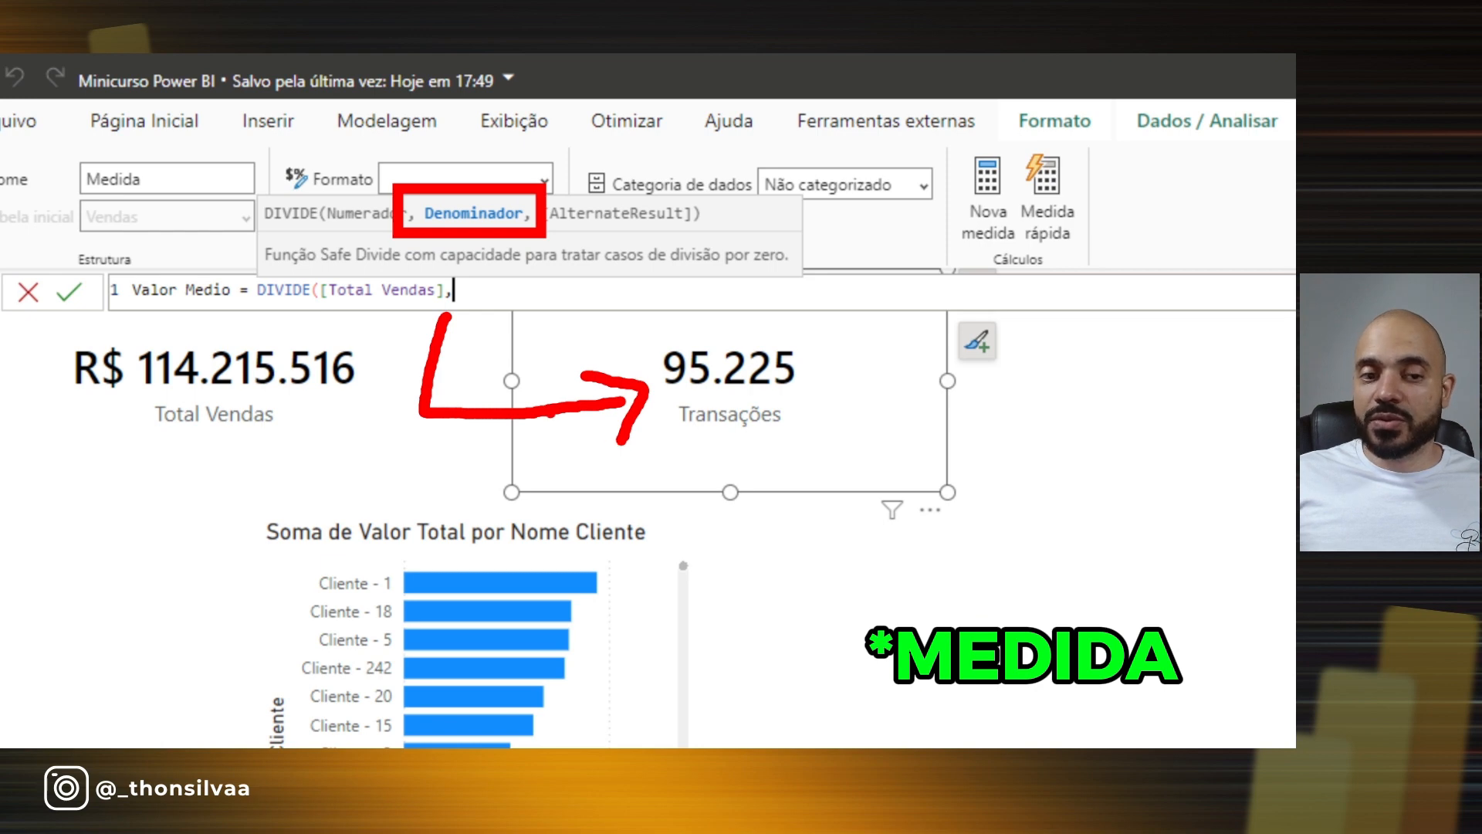
key("Escape")
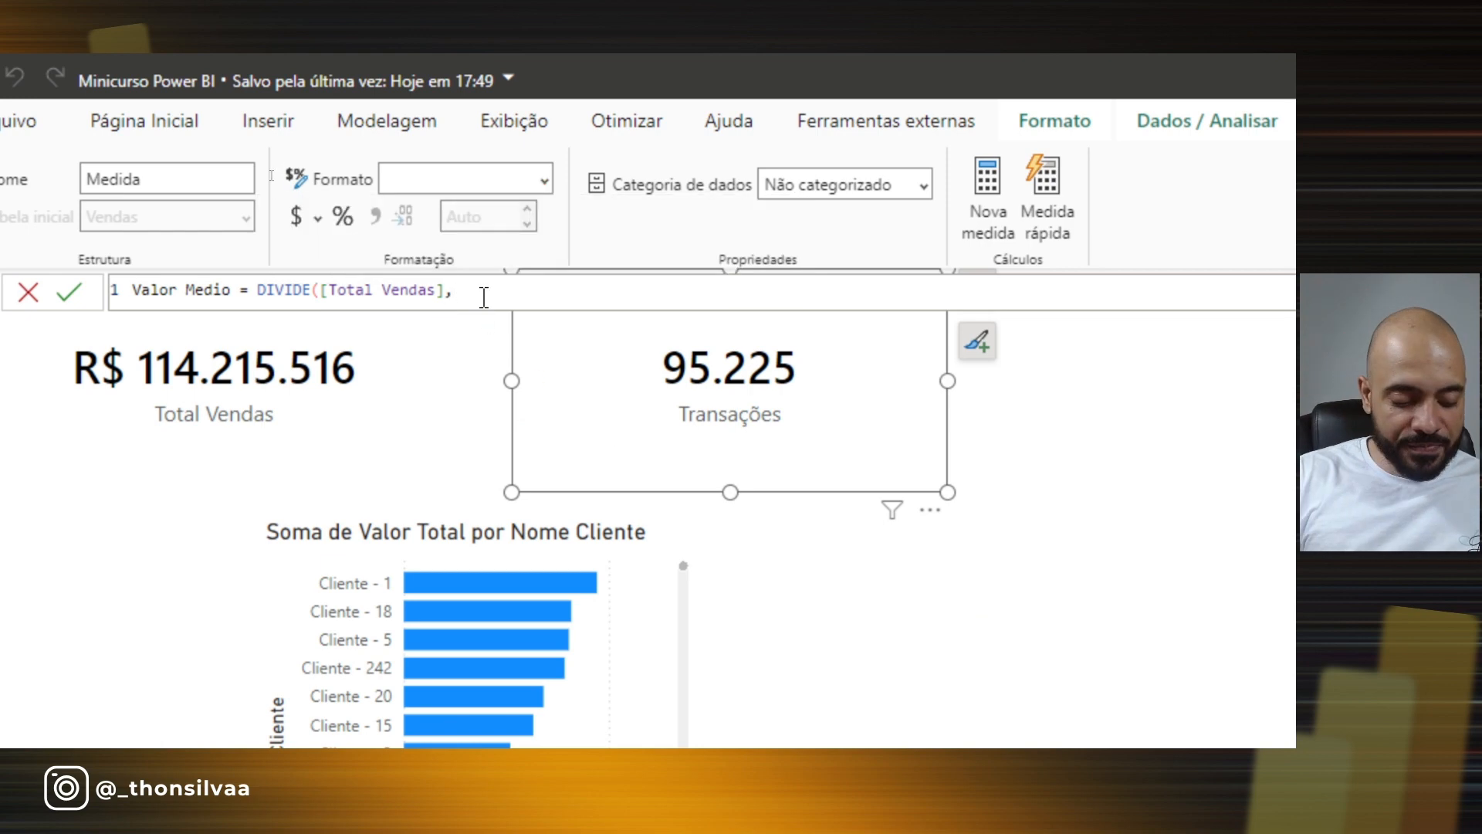
Complete the formula as Valor Medio = DIVIDE([Total Vendas],[Transações],0) and commit the measure.
type("transa")
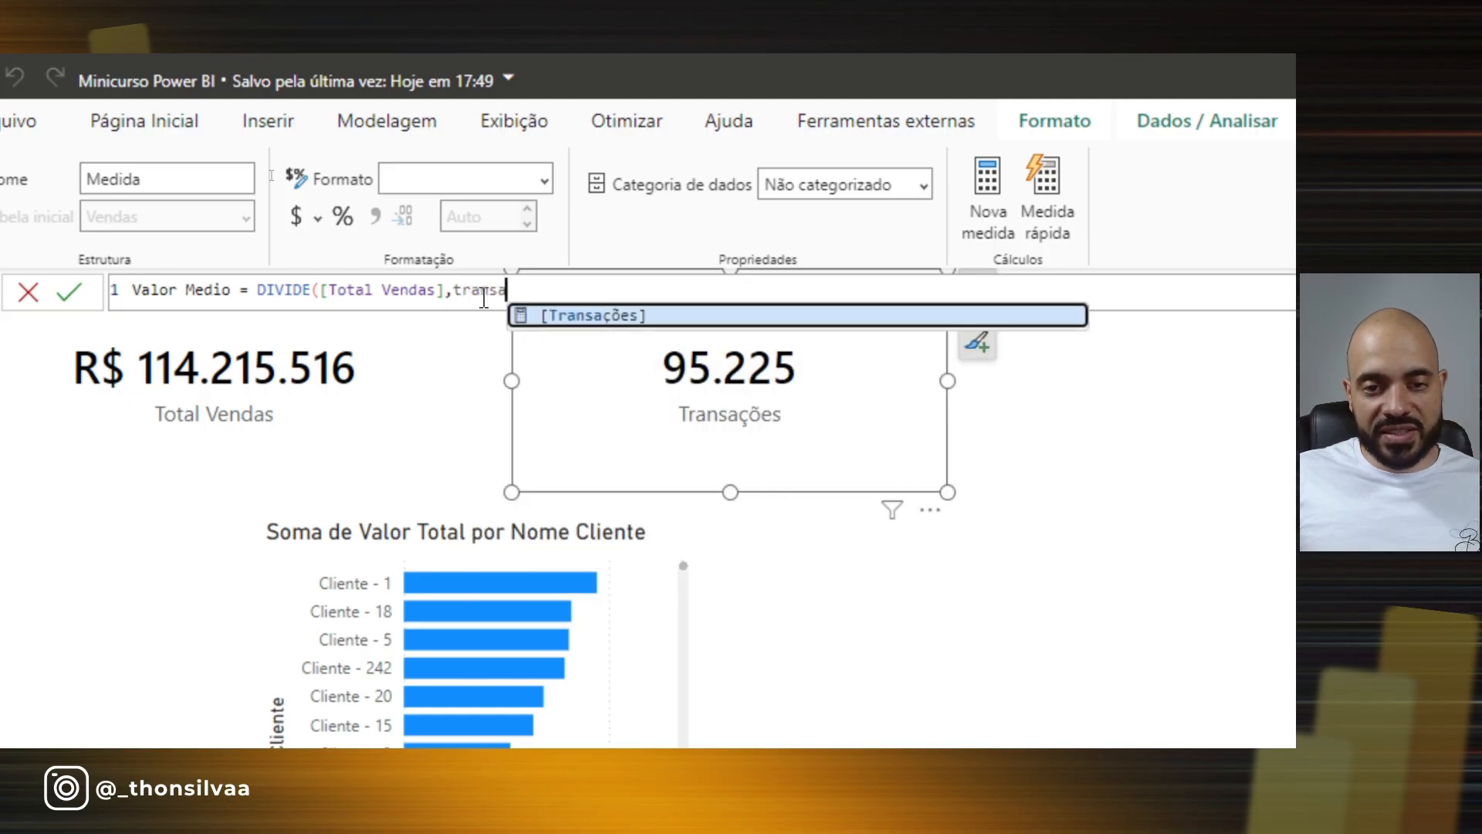
key("Tab")
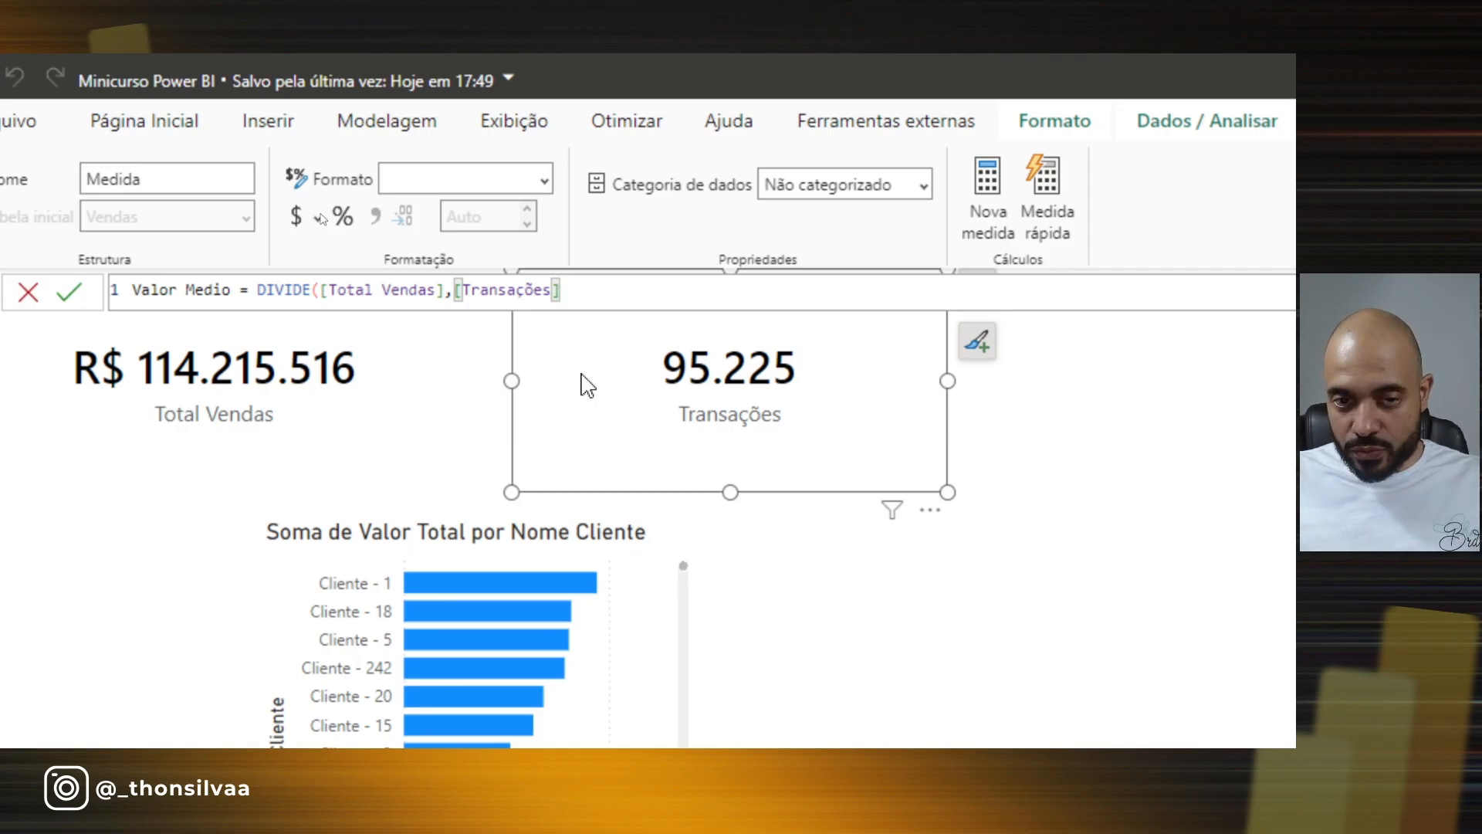
type(",0")
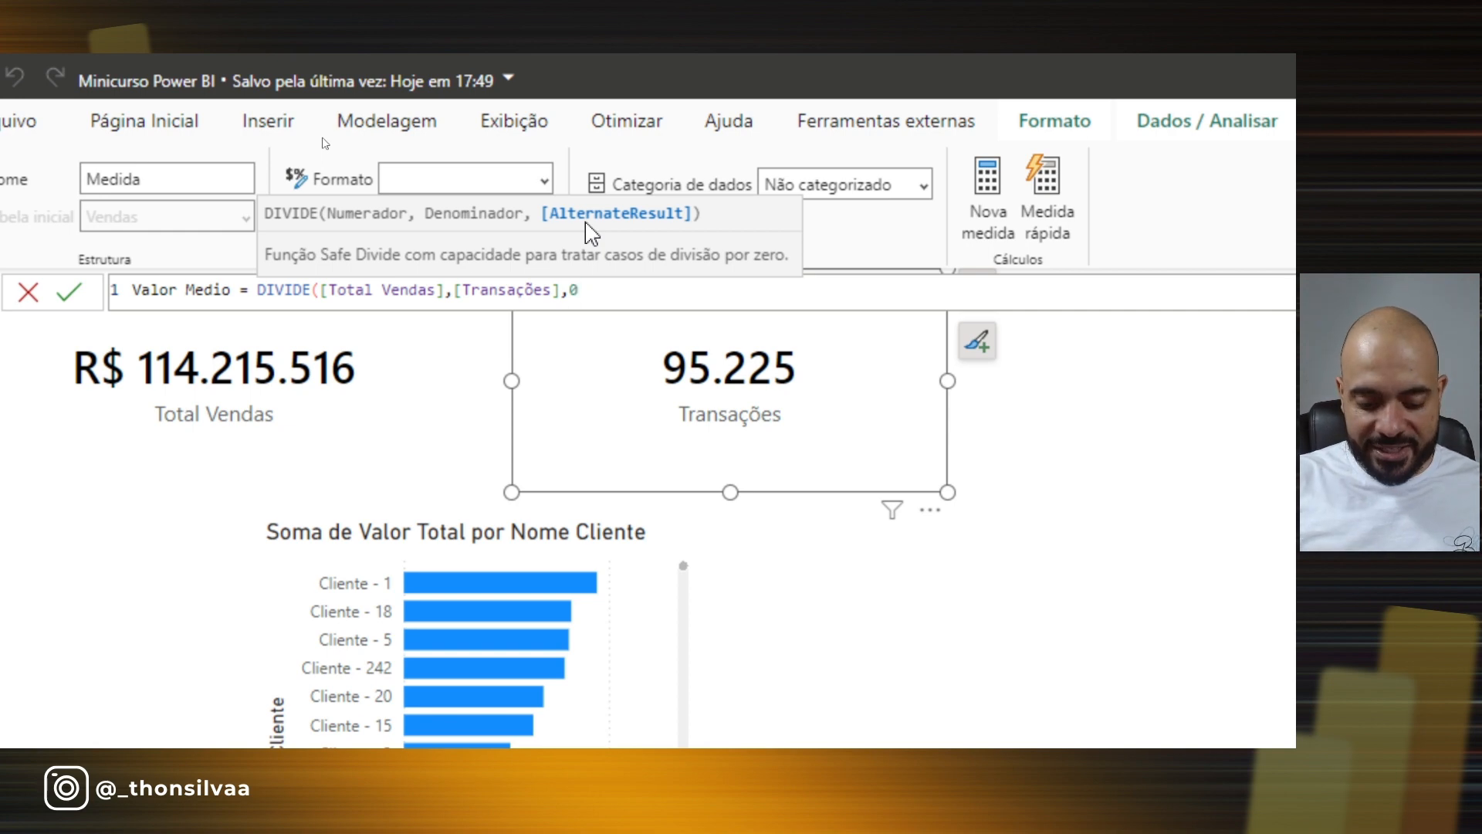
type(")")
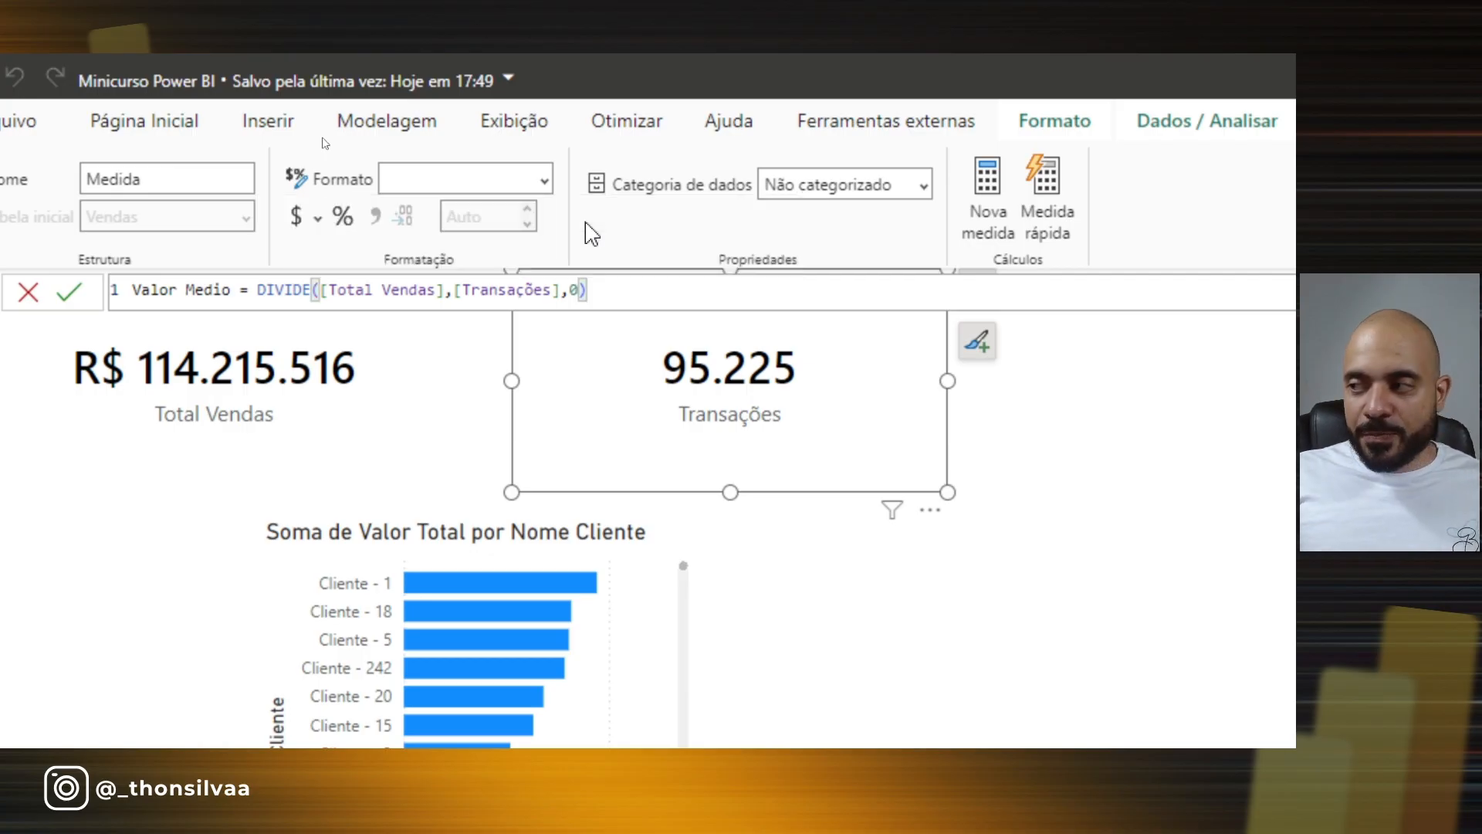
key("Return")
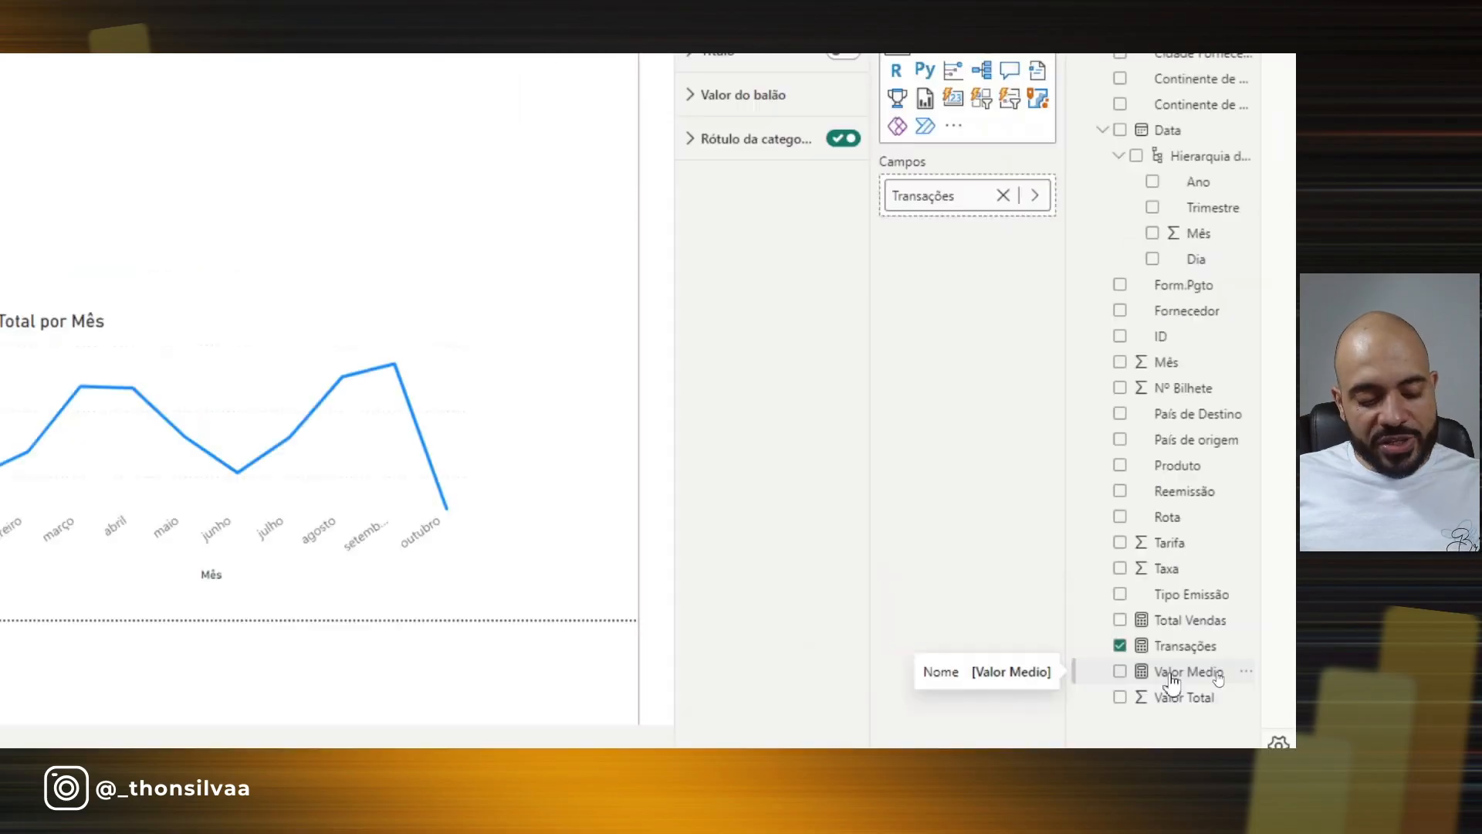
Duplicate the Transações card and place the copy beside the original, above the monthly line chart.
left_click(503, 279)
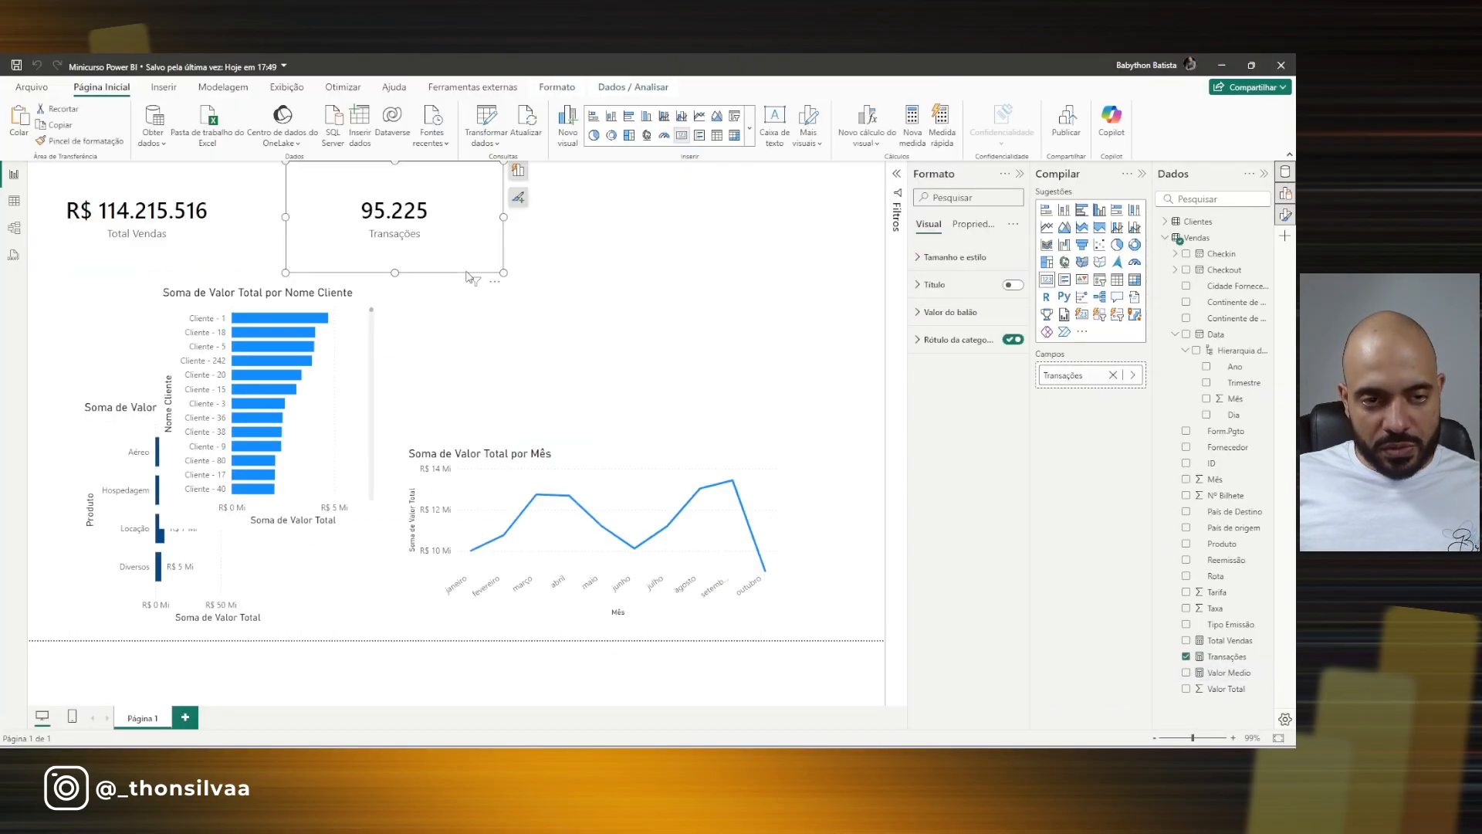
key("ctrl+v")
left_click_drag(474, 274, 699, 255)
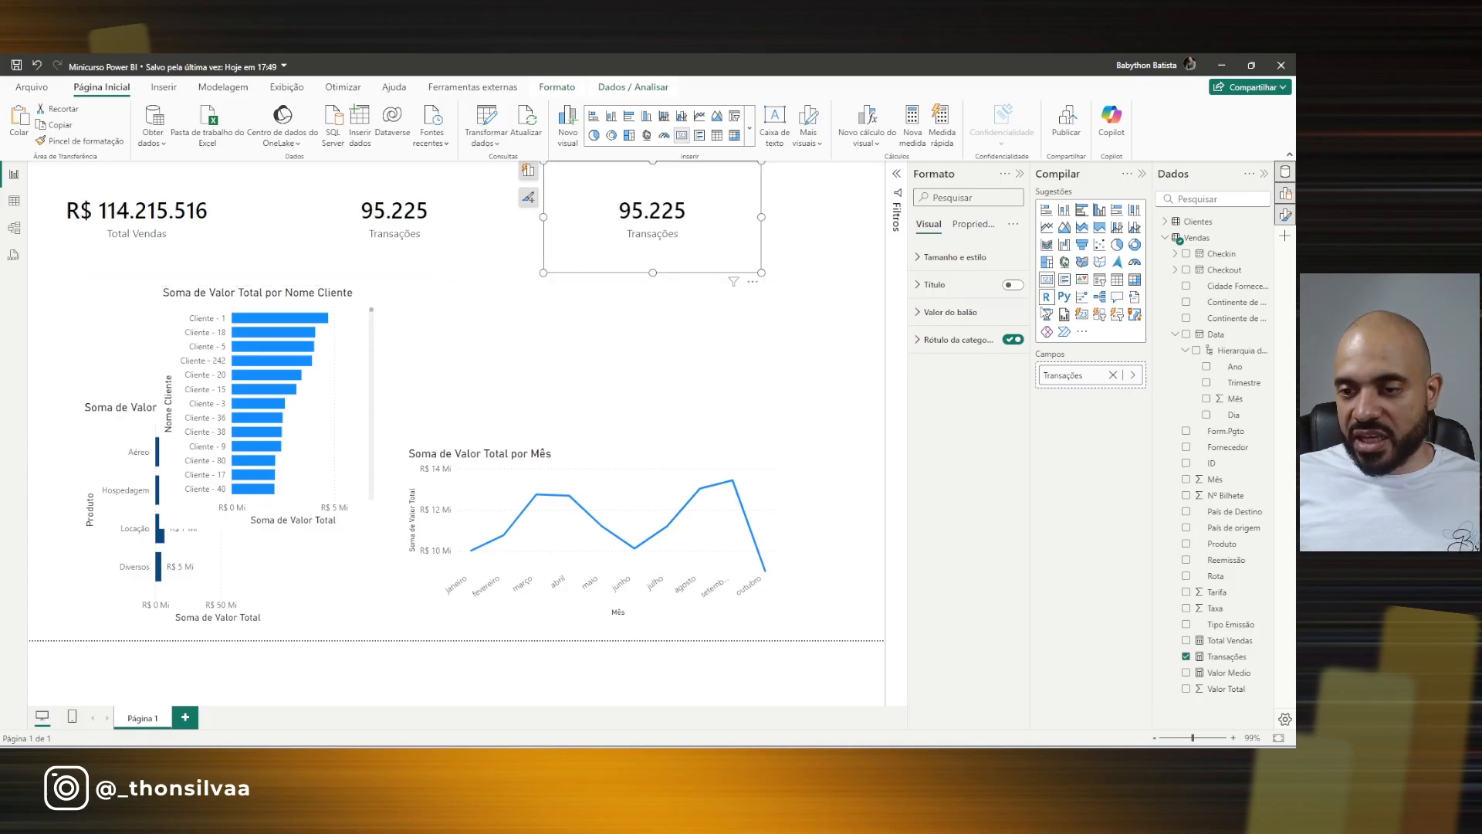
Replace Transações with the Valor Medio measure in the copied card and format that measure as currency (Moeda).
left_click(1113, 375)
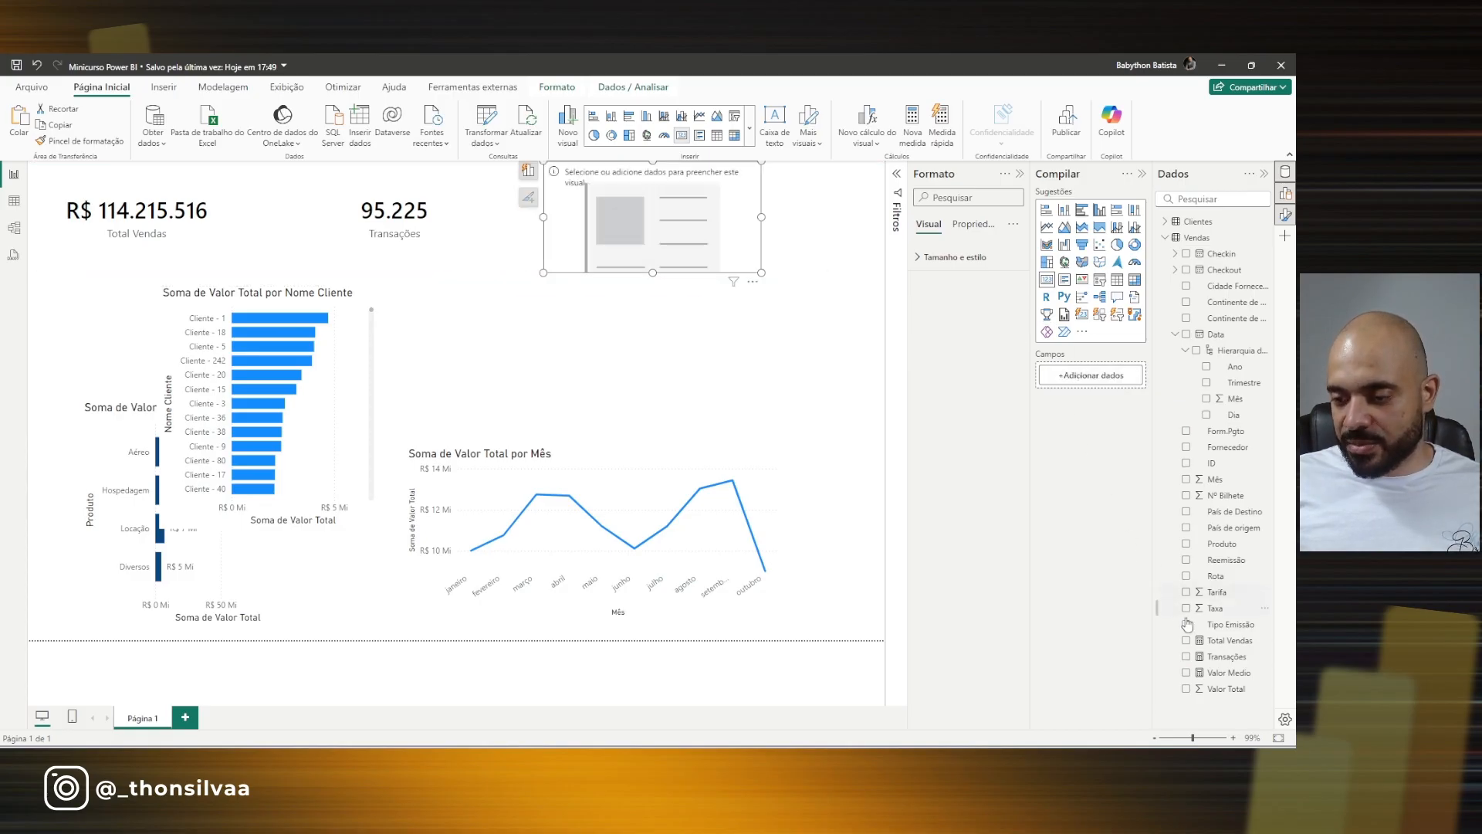
left_click_drag(1230, 672, 1092, 394)
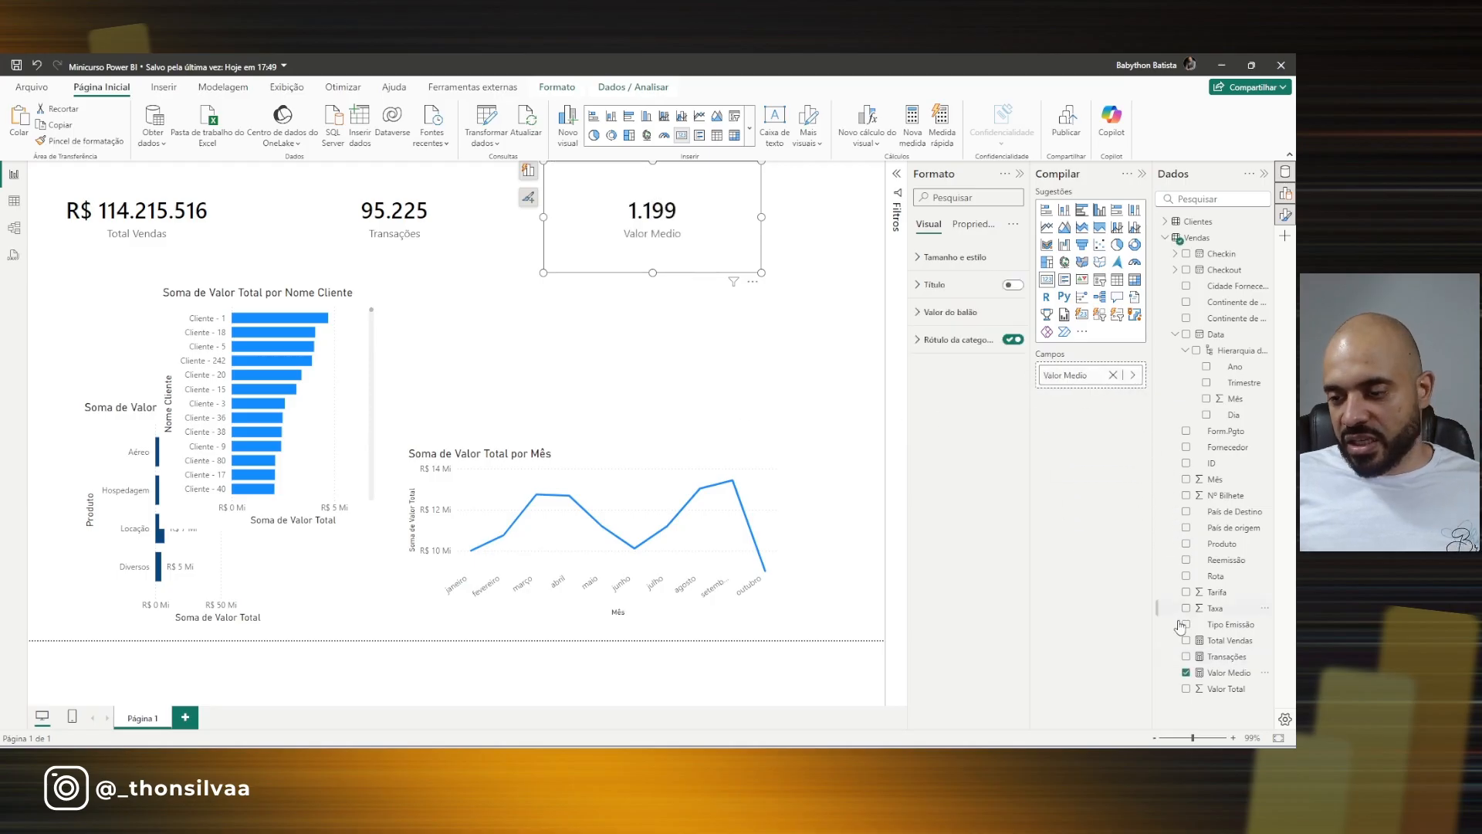
left_click(1223, 675)
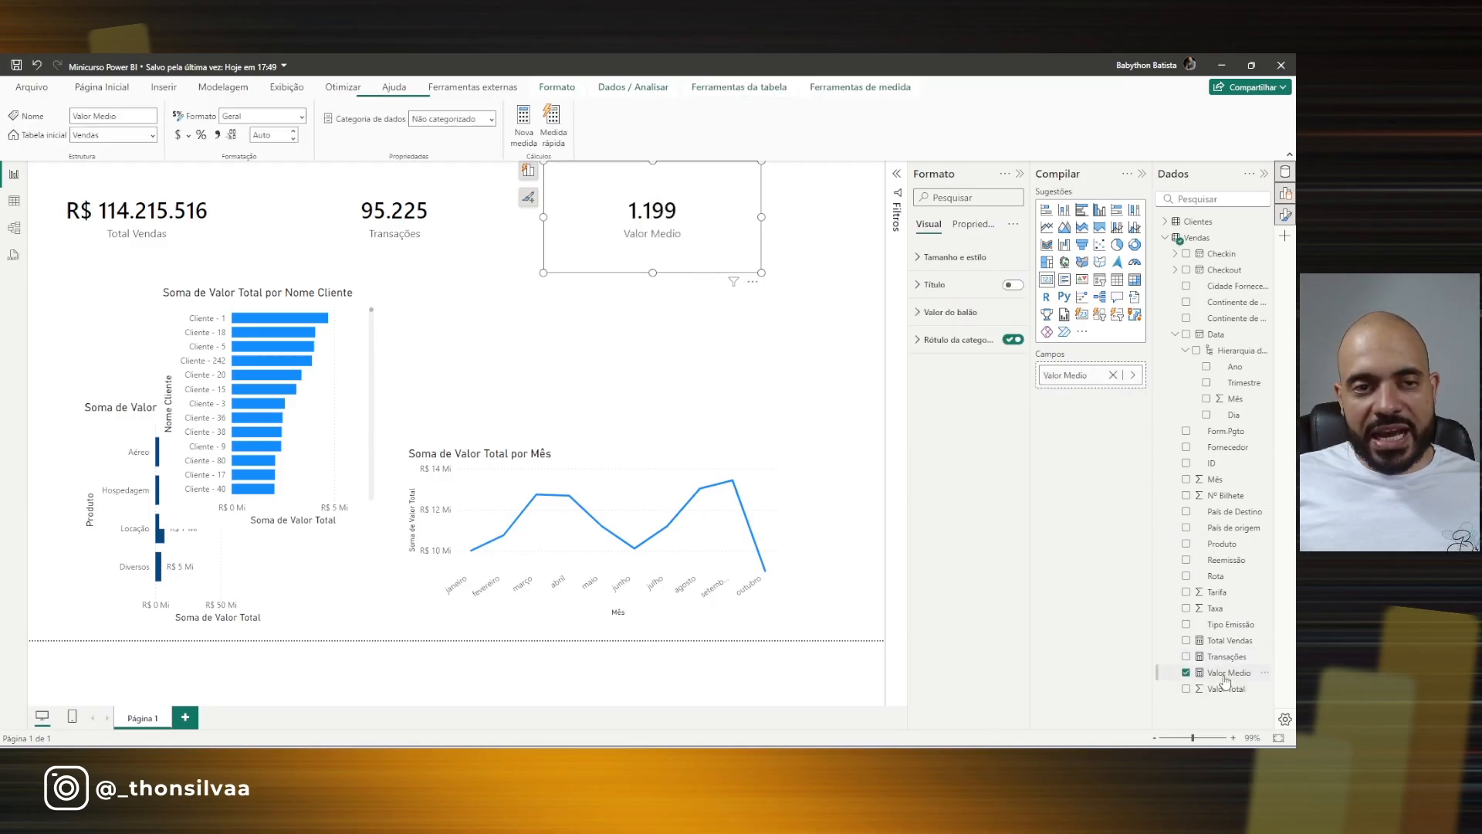
left_click(188, 136)
left_click(202, 178)
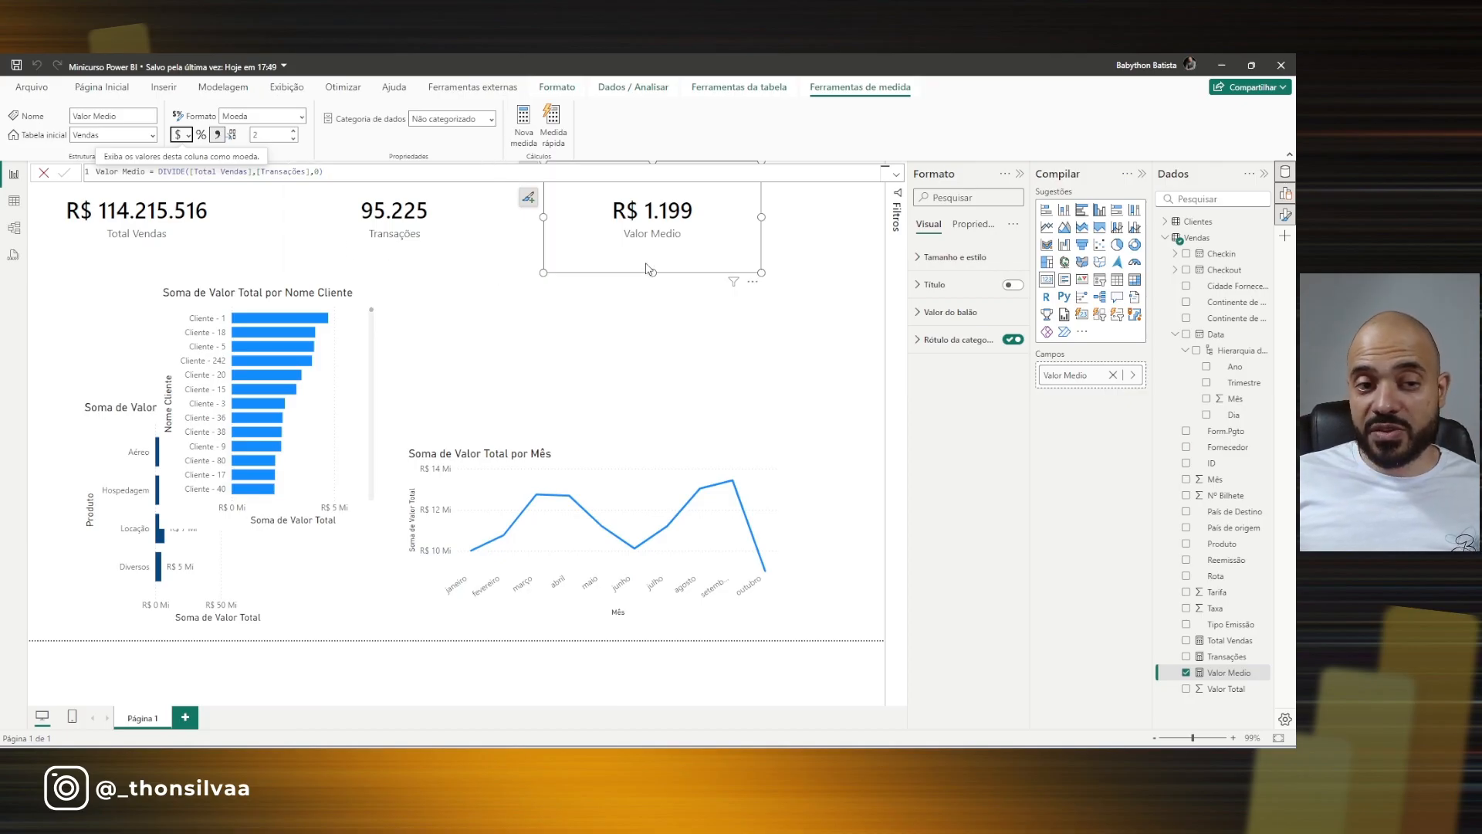
left_click(728, 322)
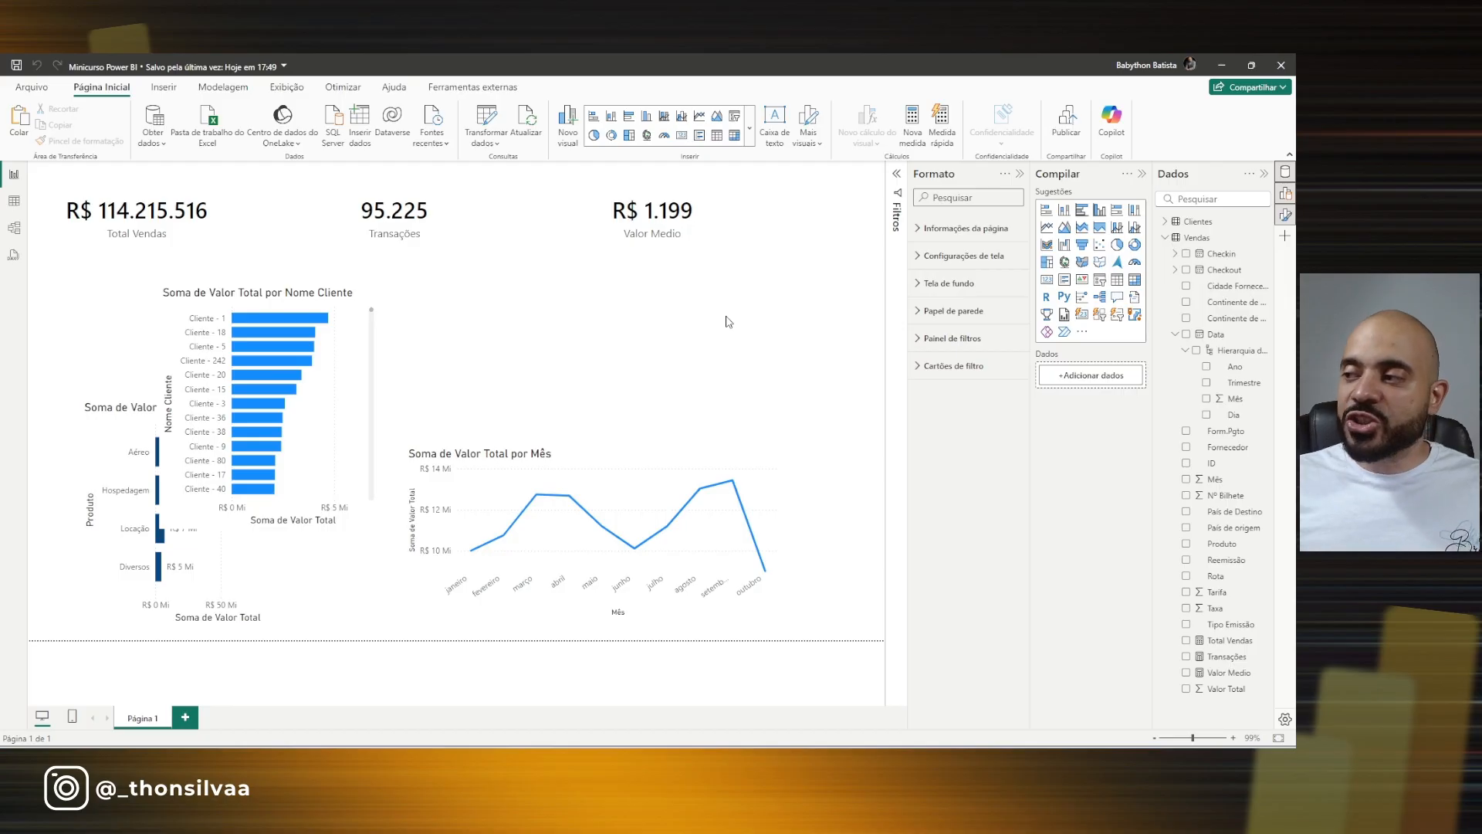
Examine the repeated values in the ID column of the Vendas table data, and return to the report page.
left_click(14, 201)
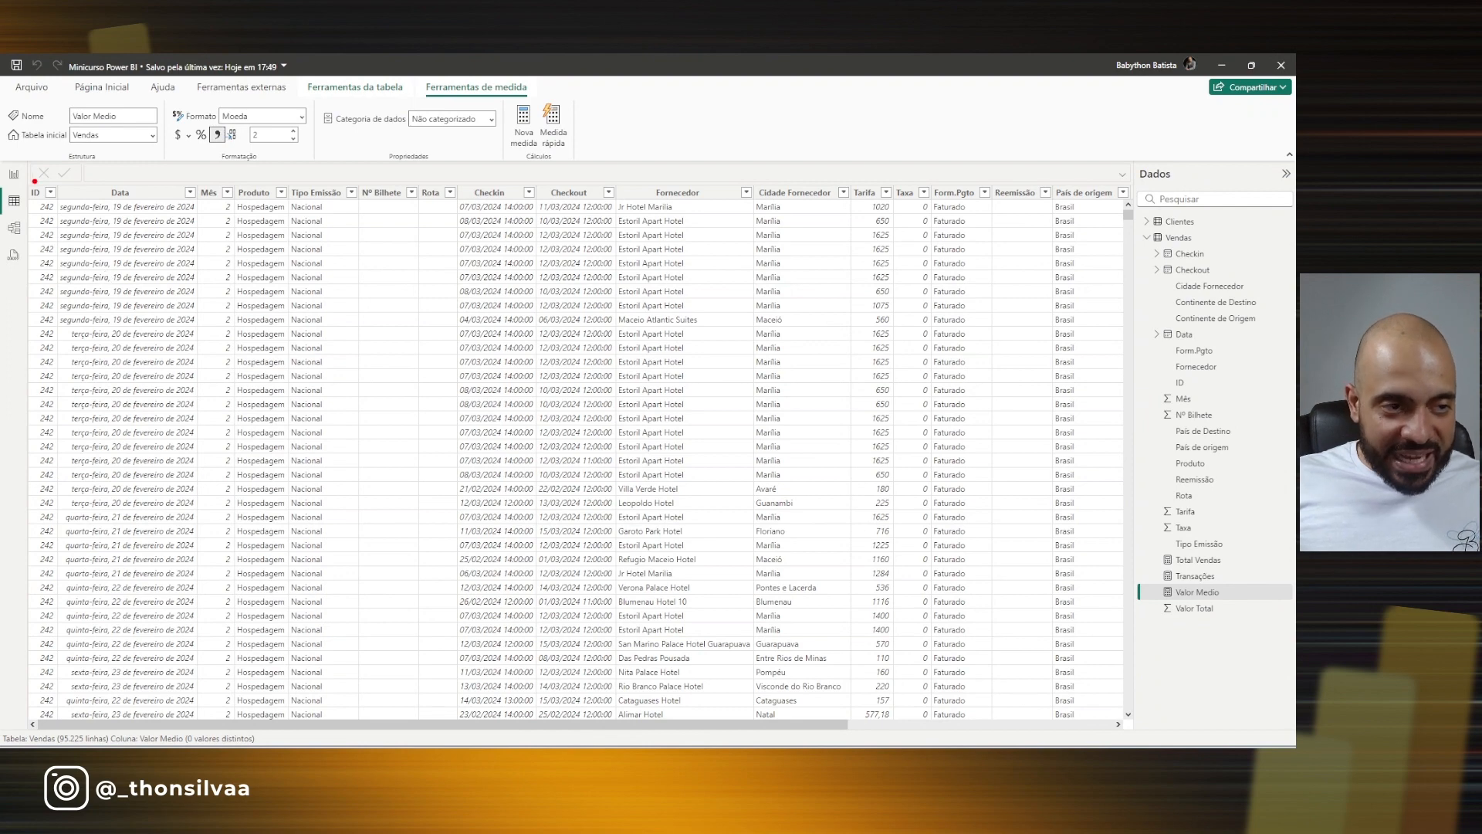
mouse_move(27, 204)
left_mouse_down()
mouse_move(61, 223)
mouse_move(77, 347)
left_mouse_up()
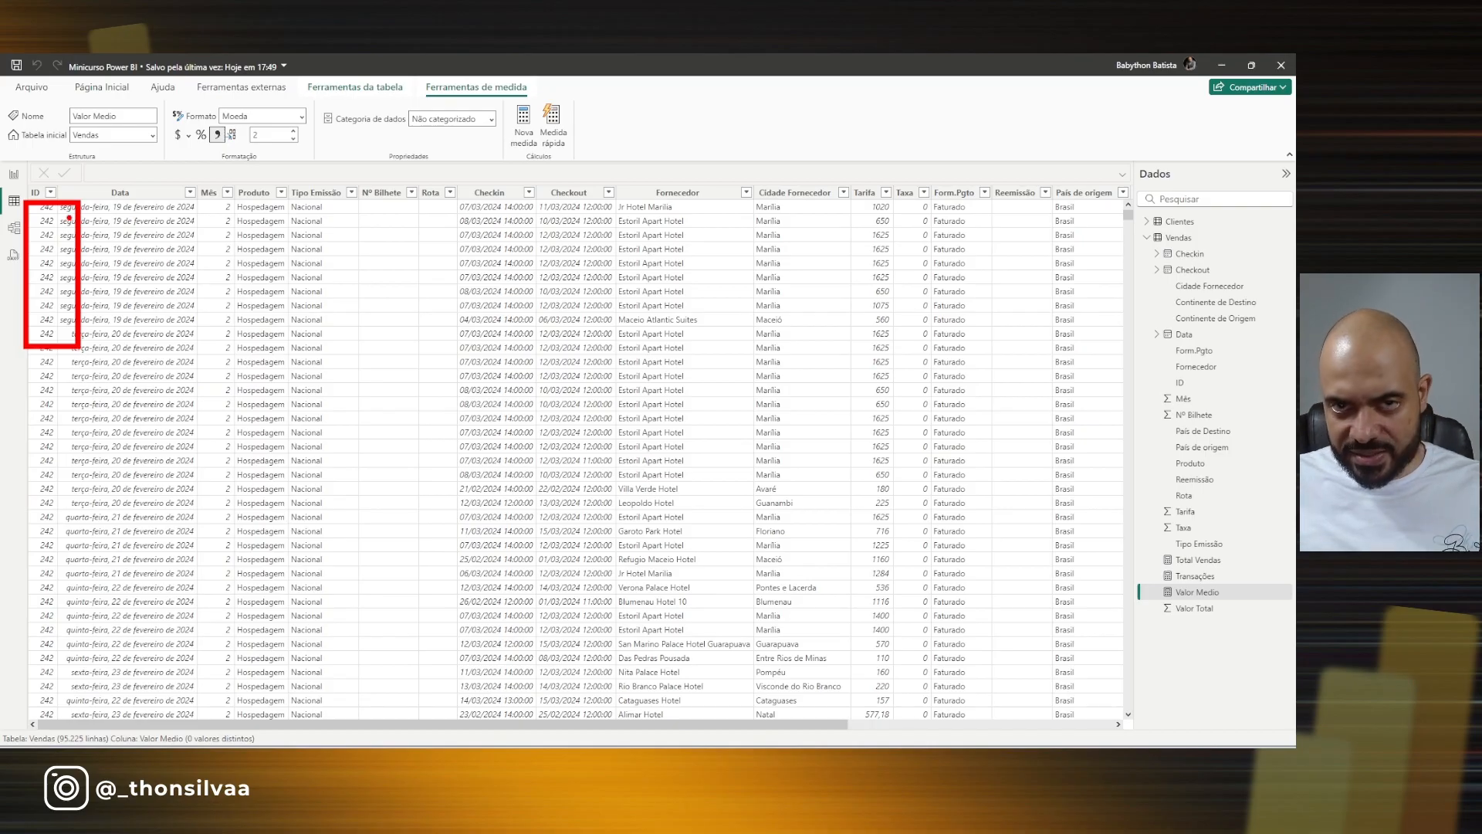
key("Escape")
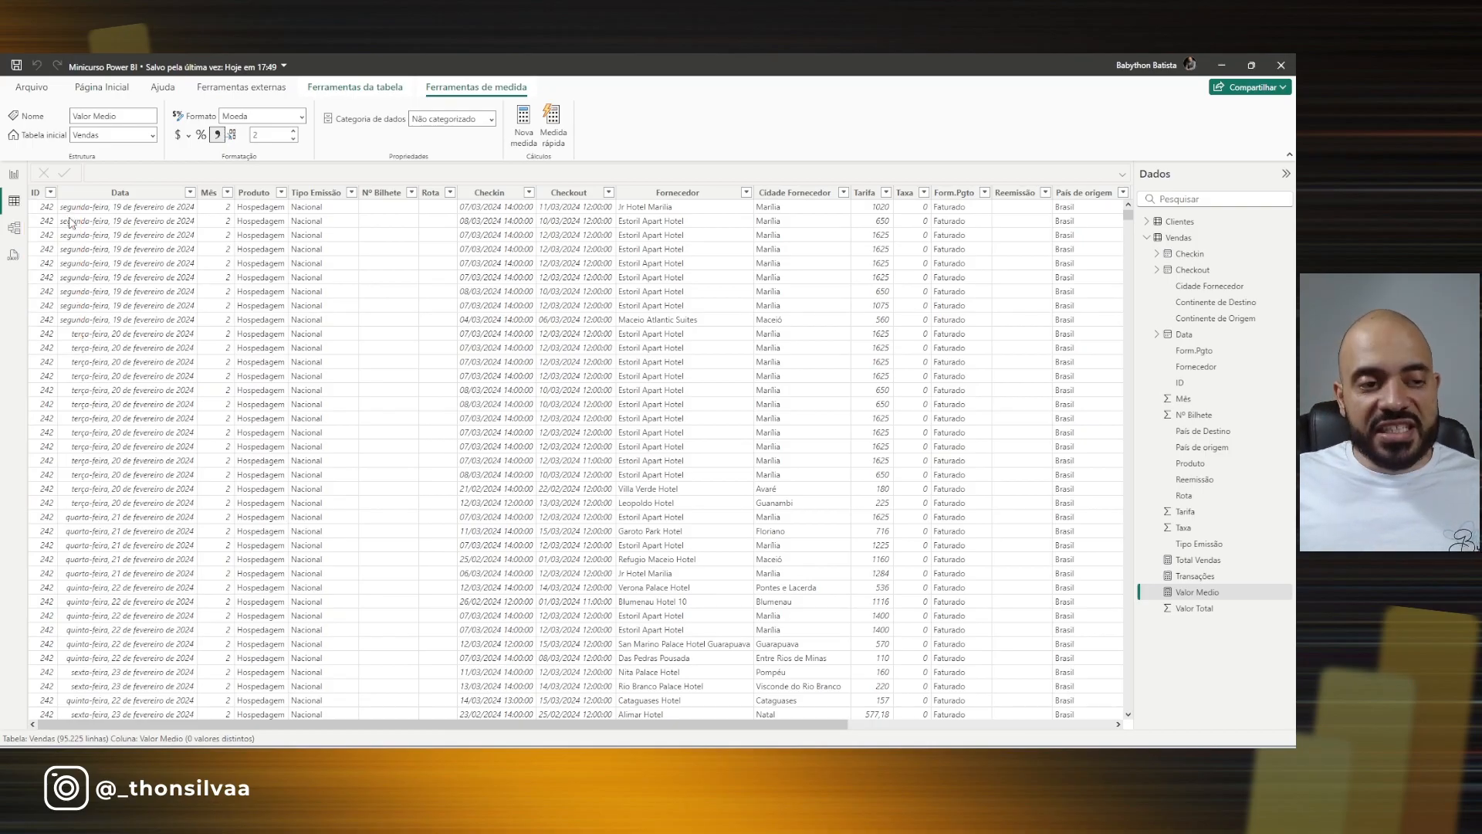
left_click(21, 181)
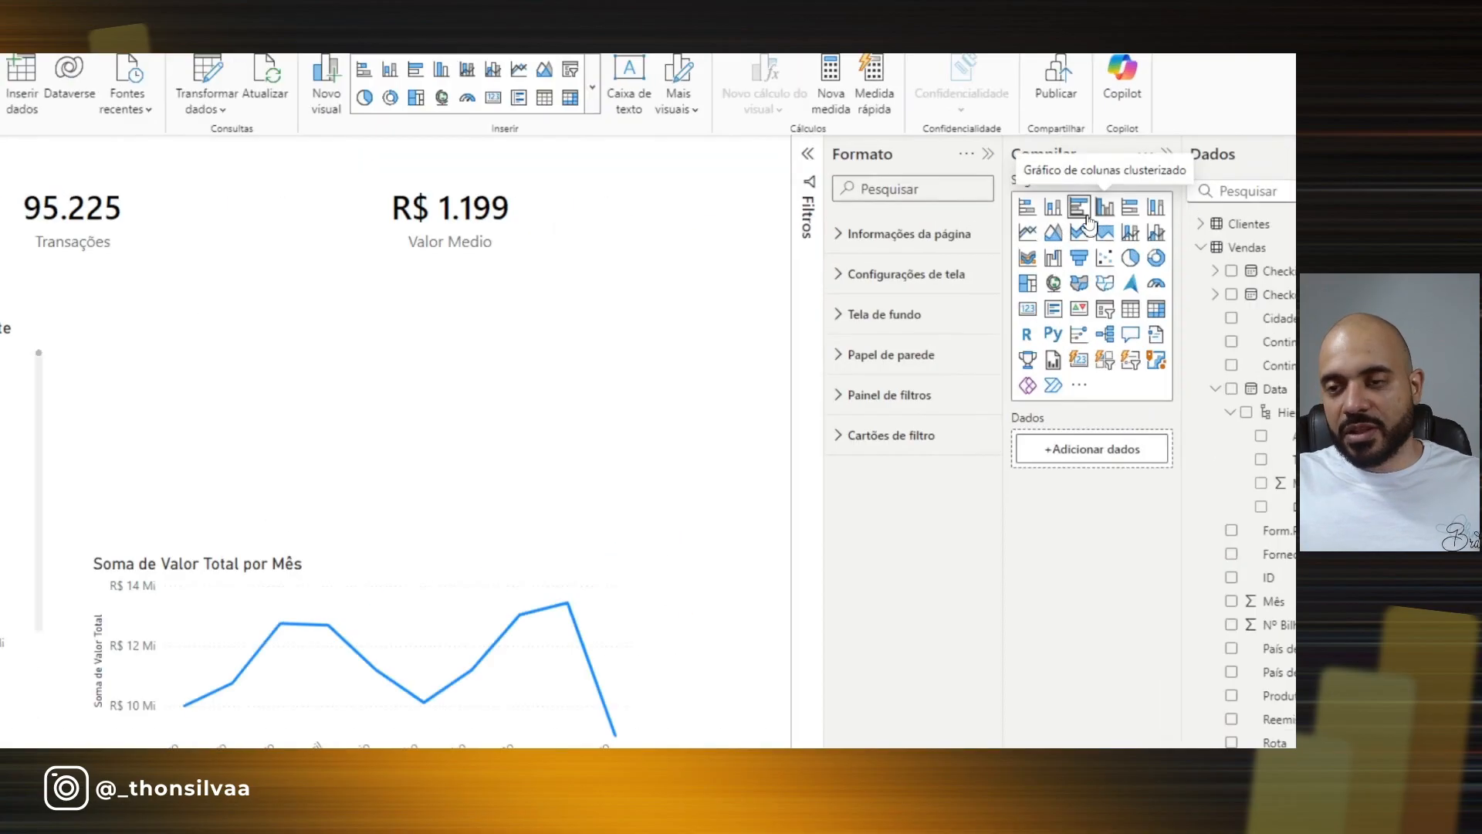
Create a new measure in the Vendas table and name it Clientes Ativos.
right_click(1262, 247)
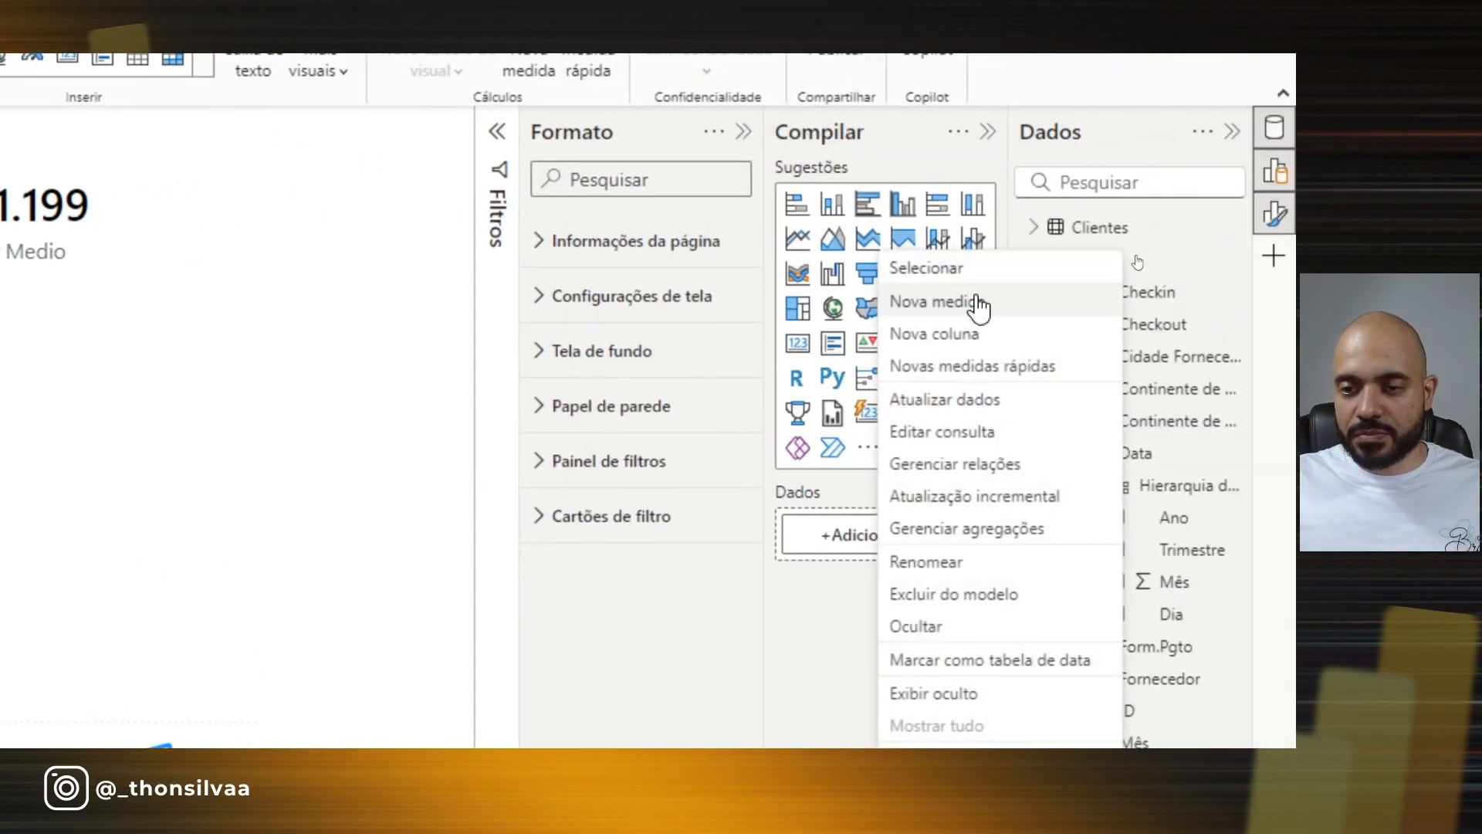
left_click(978, 307)
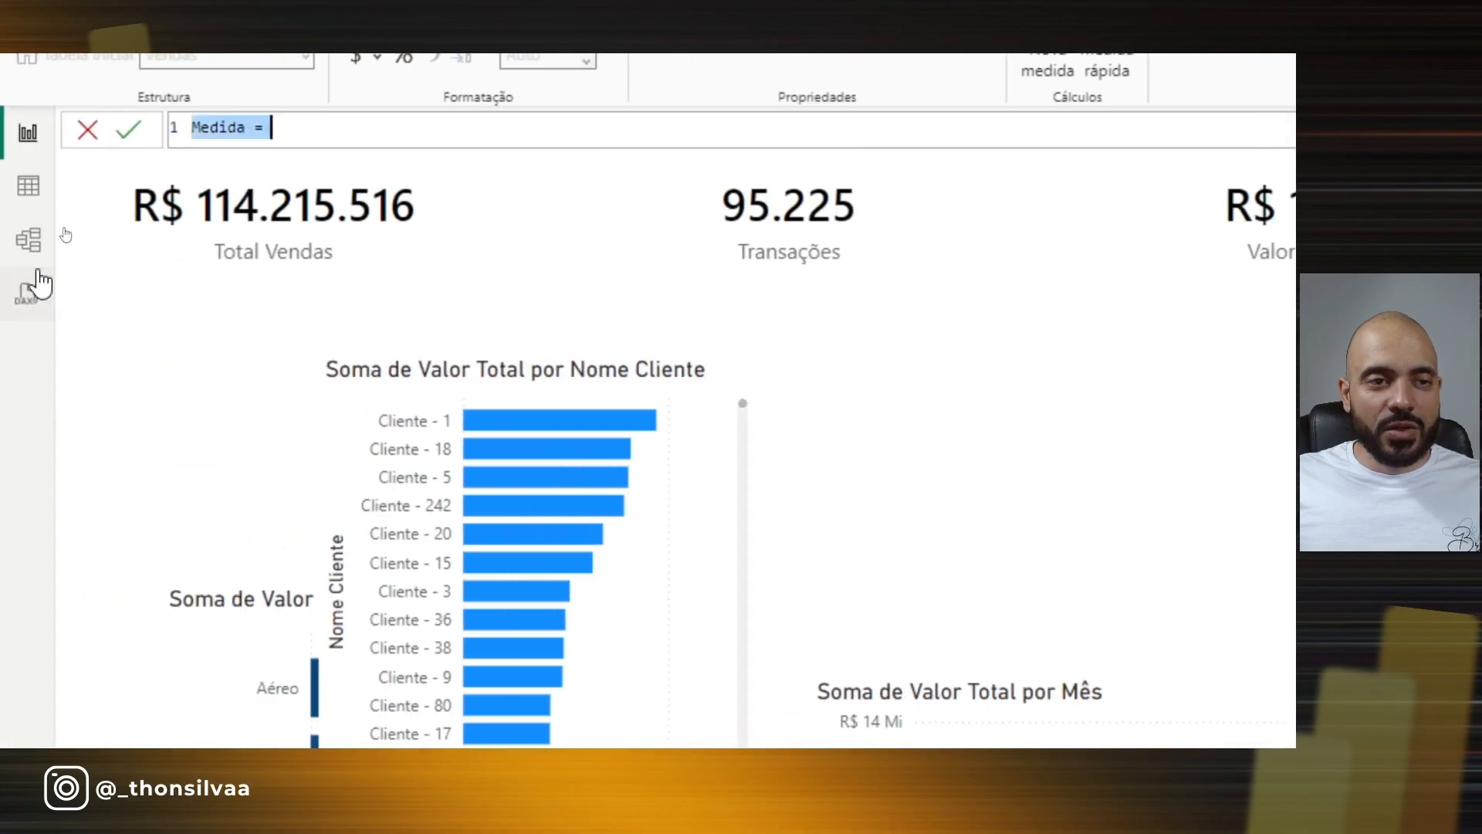
left_click(202, 143)
left_click(240, 145)
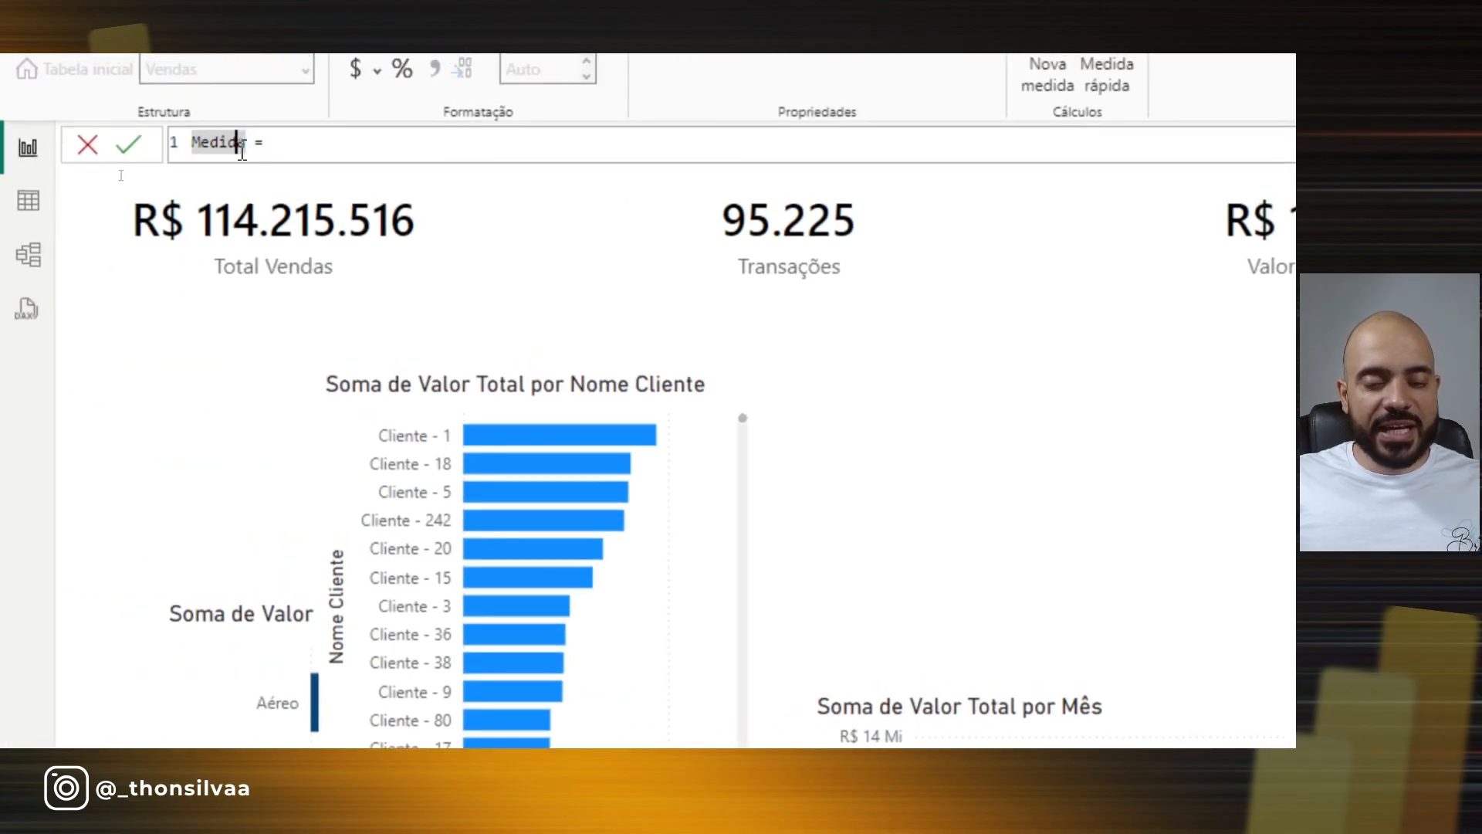
key("Right")
key("shift+Left")
key("shift+Left")
key("shift+Left")
key("shift+Left")
key("shift+Left")
key("shift+Left")
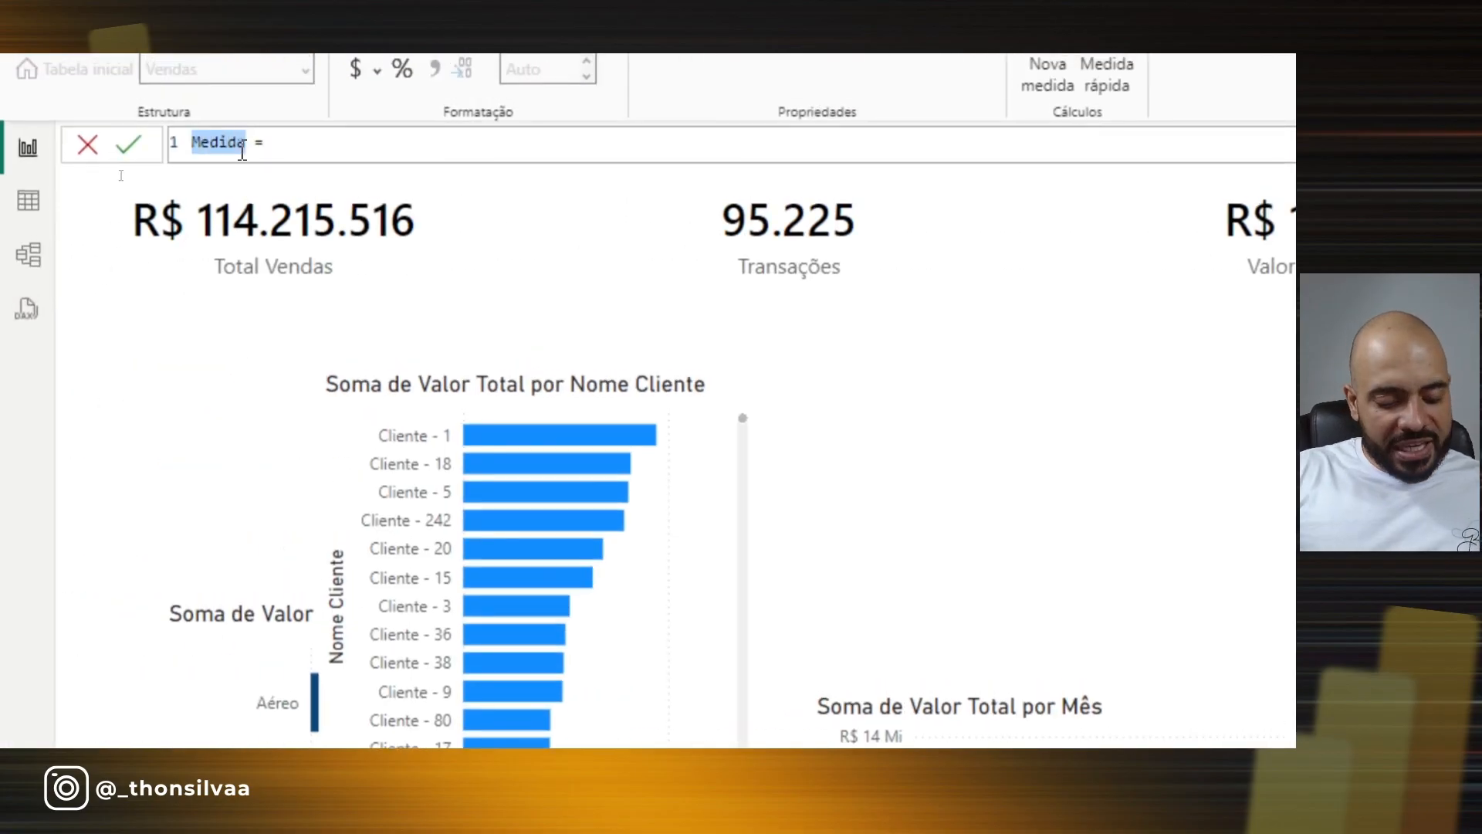
type("Clientes Ativos")
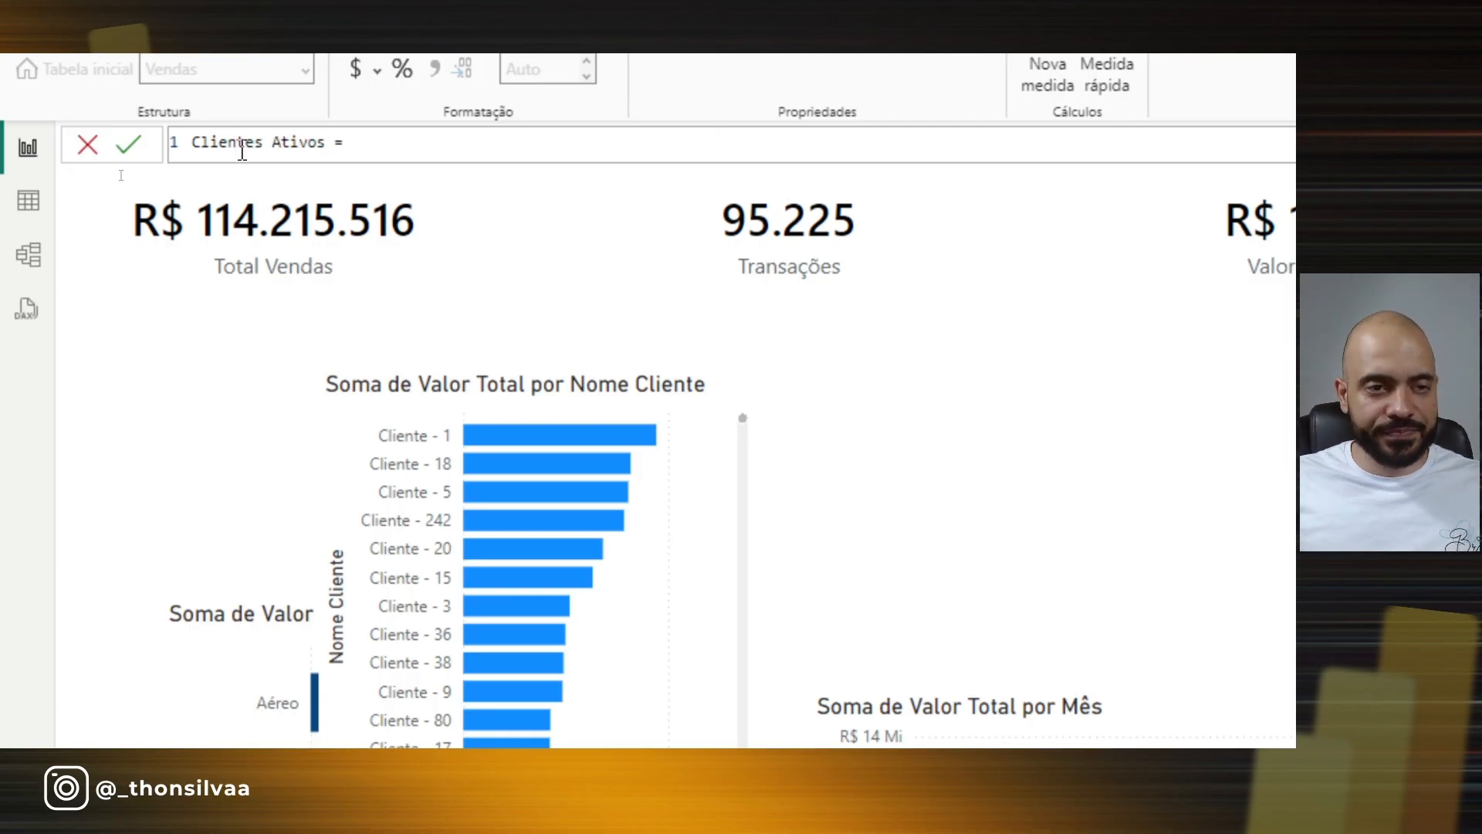
Begin the Clientes Ativos formula with the DISTINCTCOUNT function and look up the ID column for its argument.
left_click(413, 193)
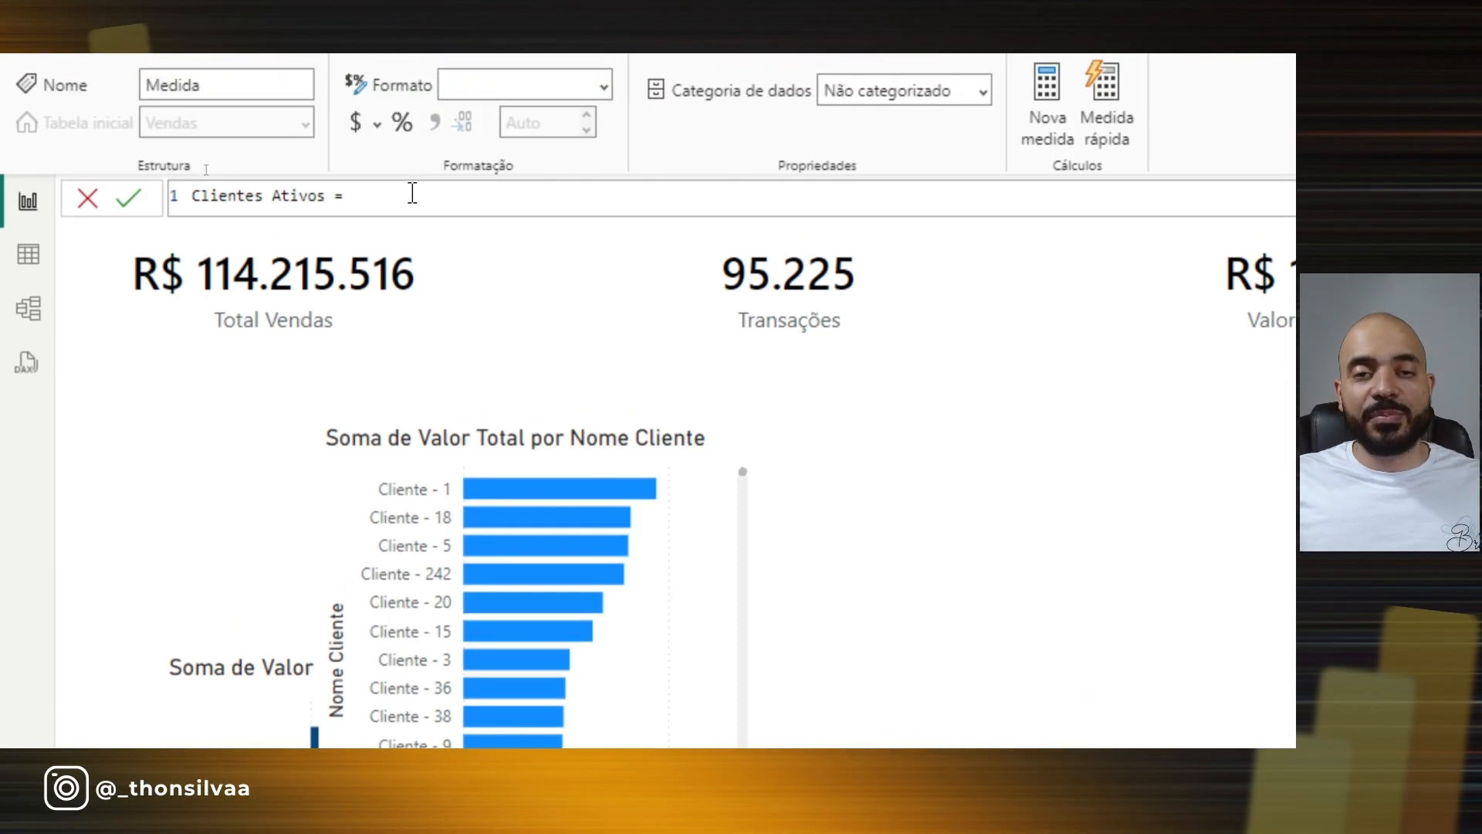
type("dsi")
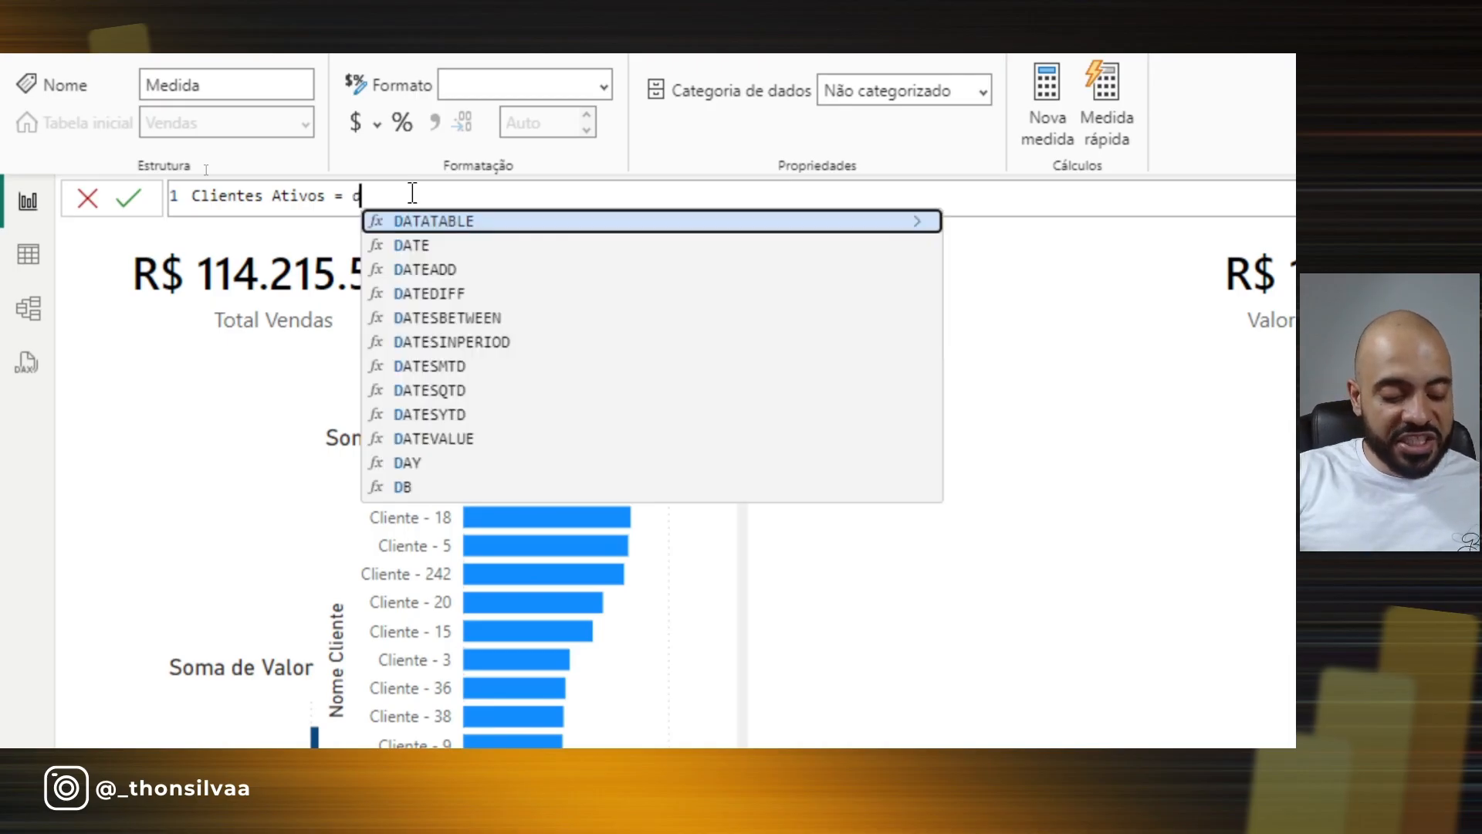
key("BackSpace")
key("BackSpace")
type("istin")
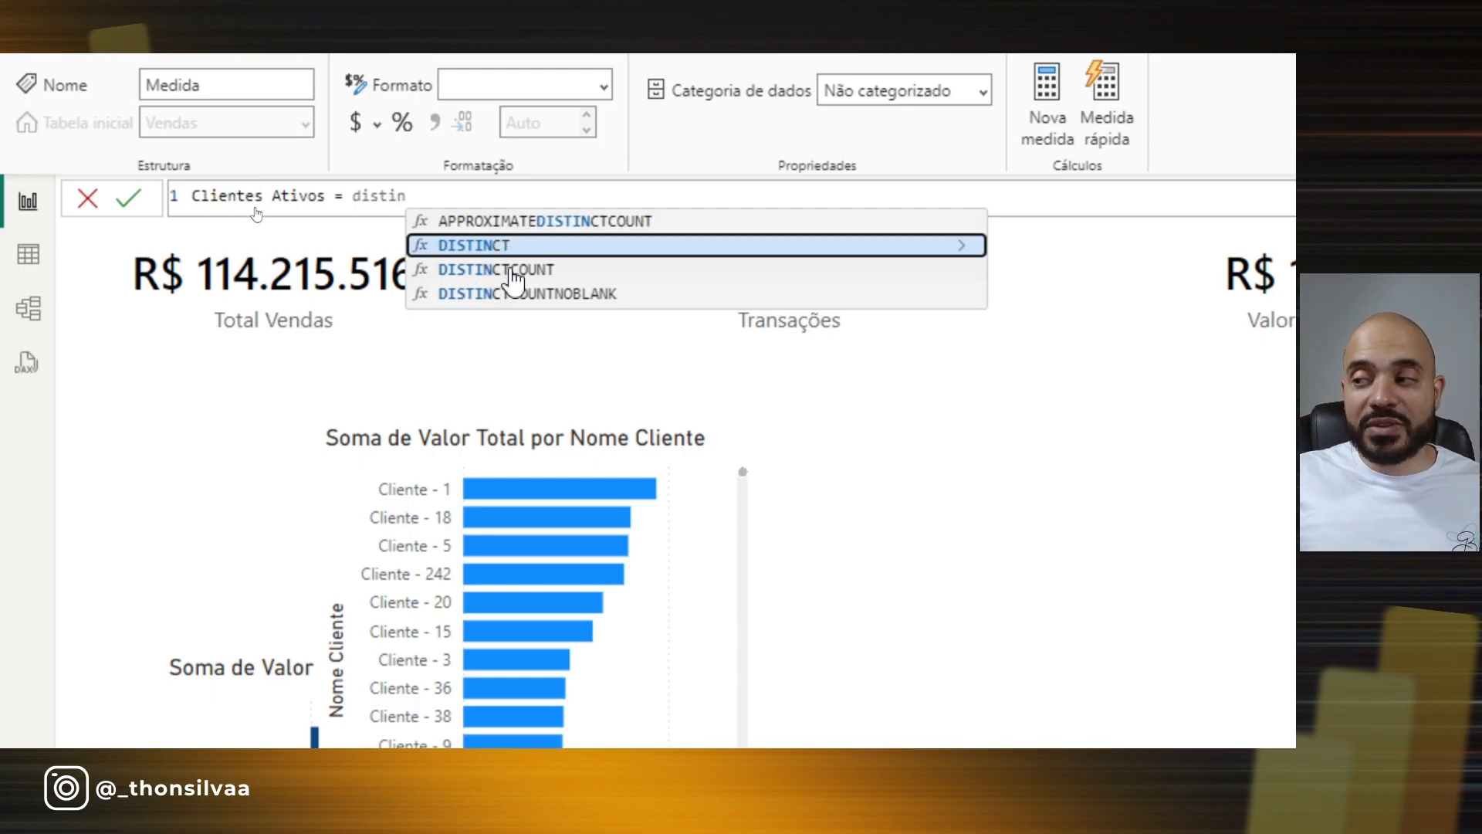
left_click(511, 270)
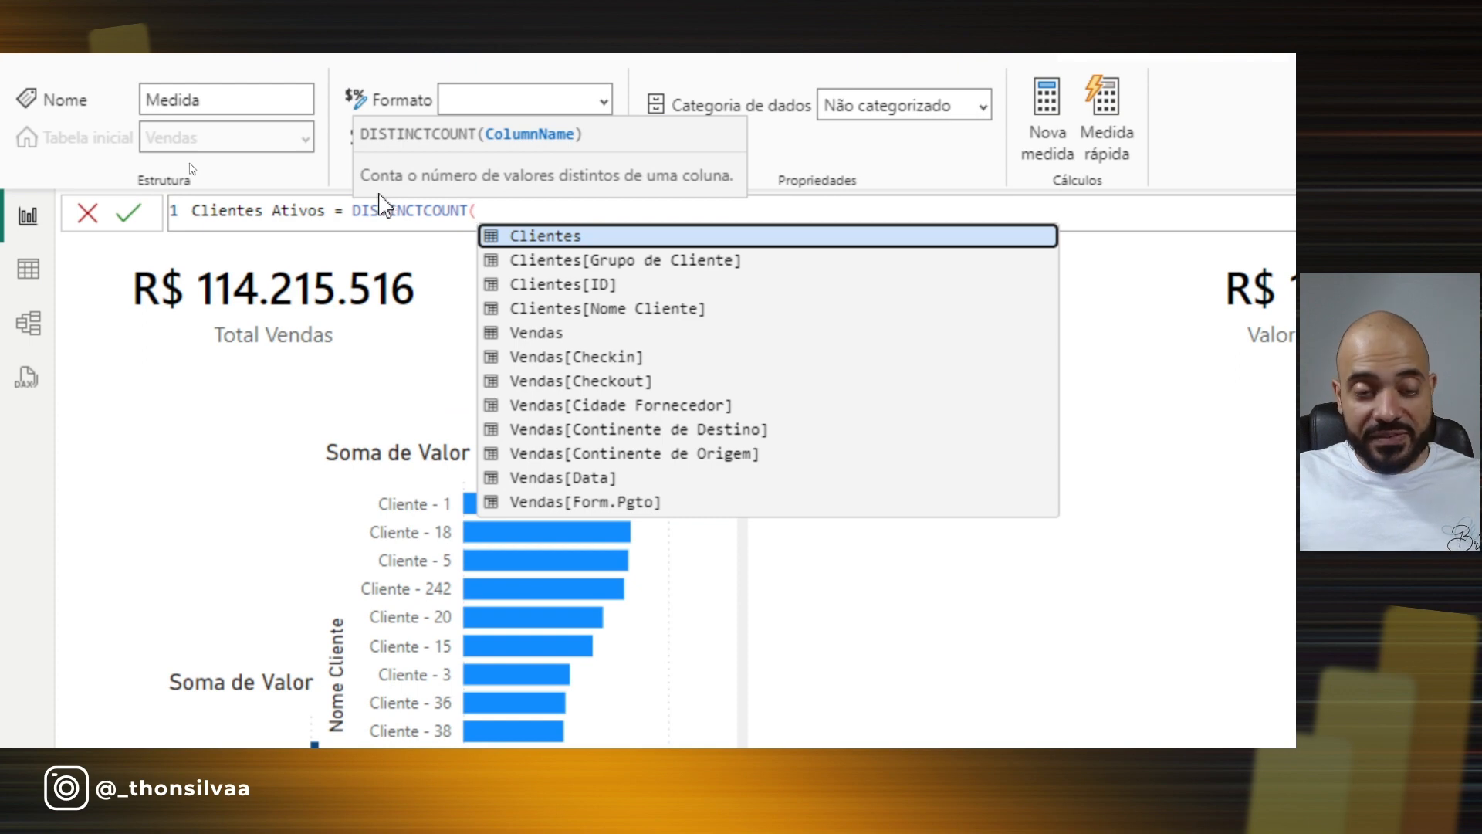
left_click_drag(464, 106, 602, 155)
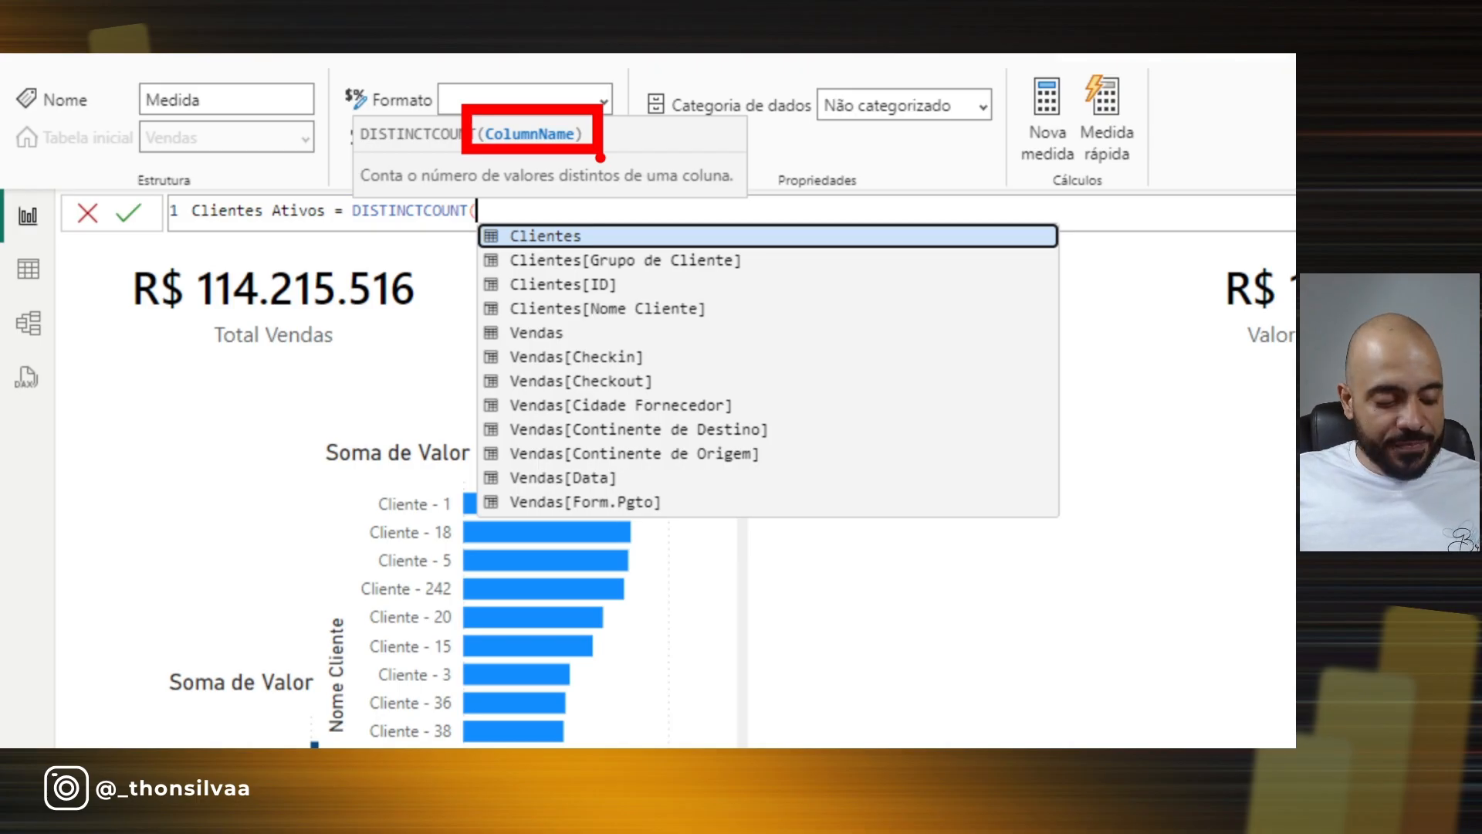
key("Escape")
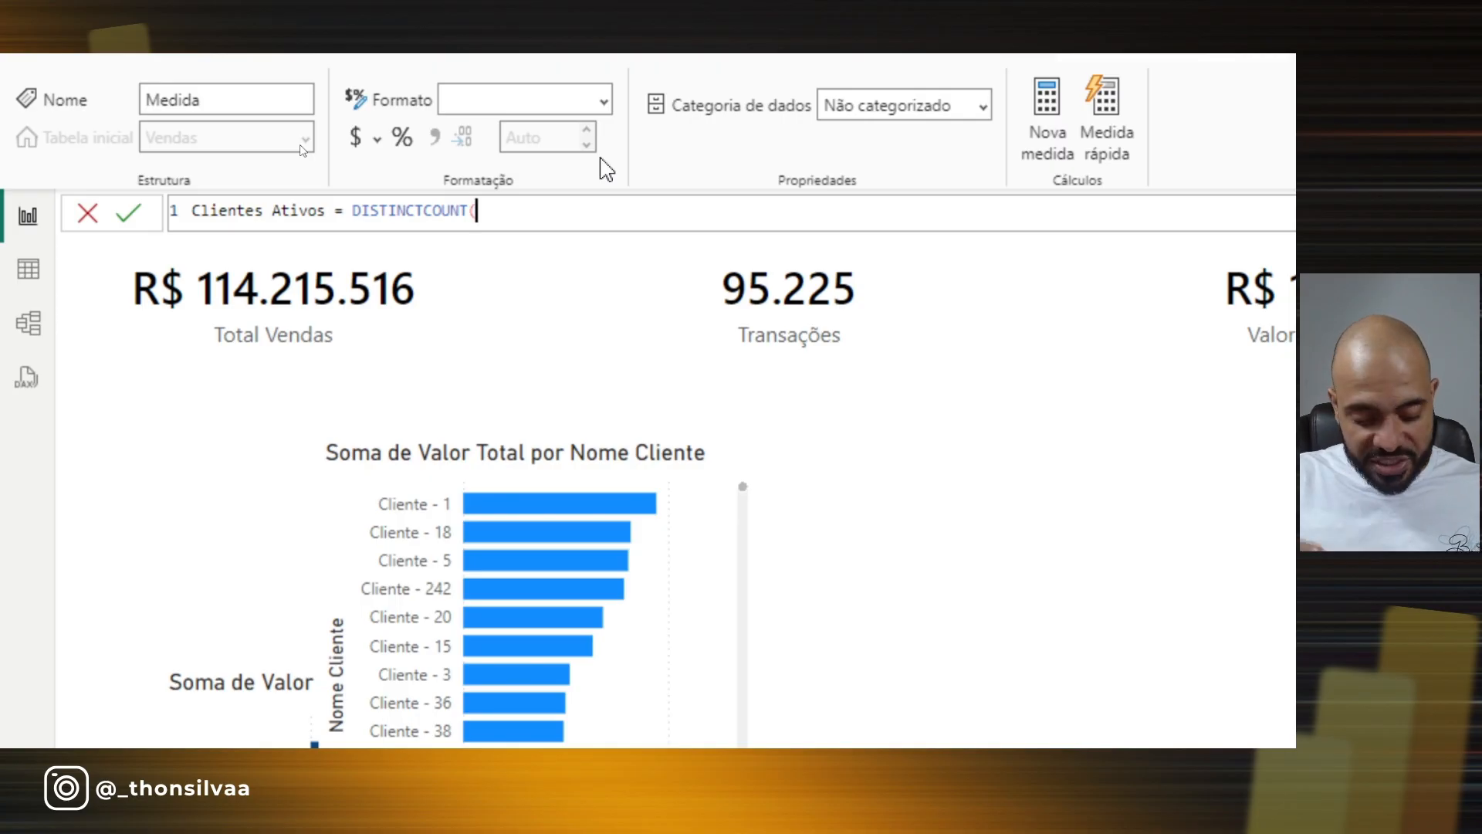
type("id")
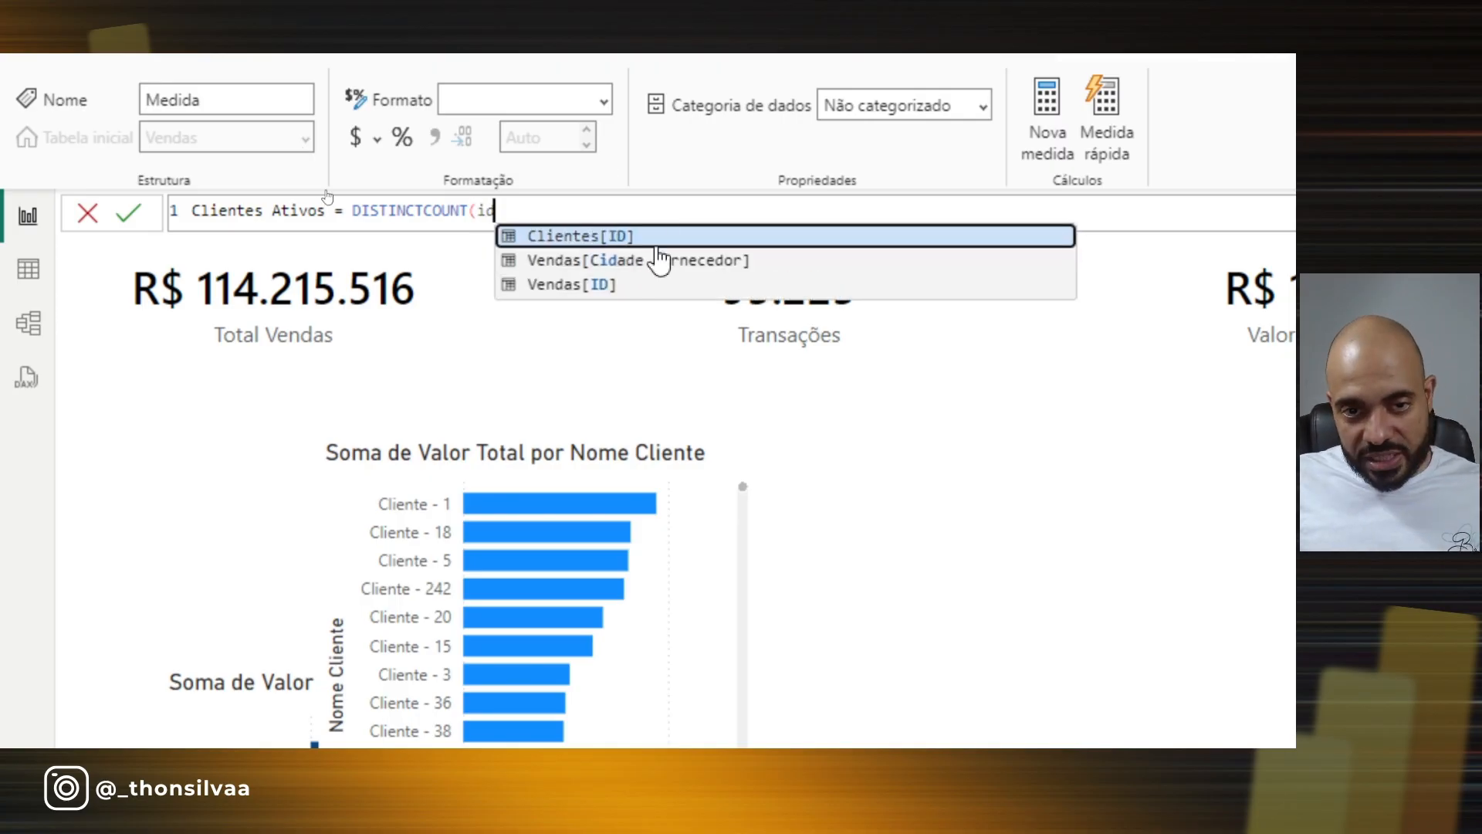
key("ctrl+2")
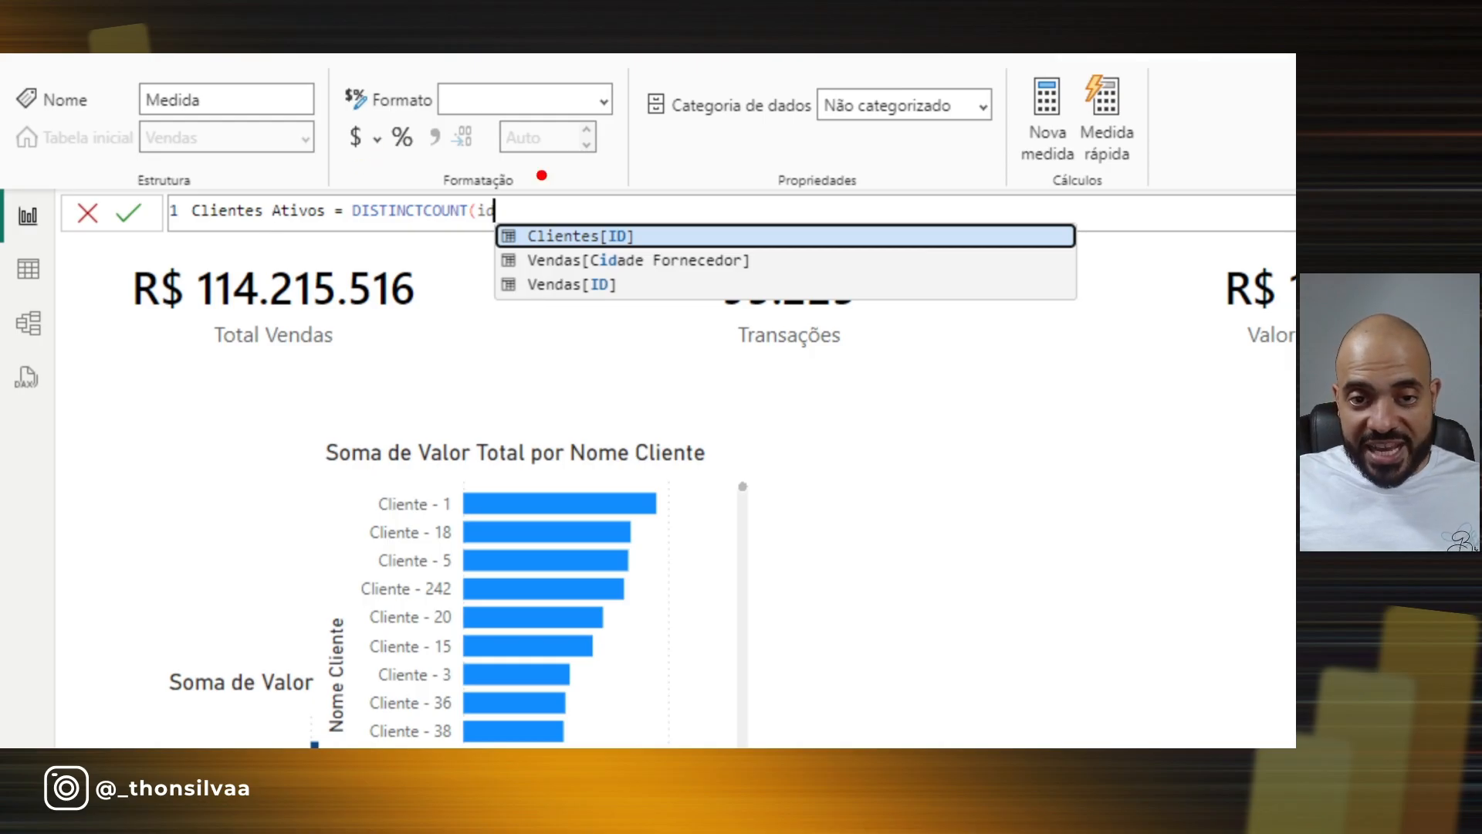
mouse_move(752, 118)
left_mouse_down()
mouse_move(676, 197)
mouse_move(703, 226)
left_mouse_up()
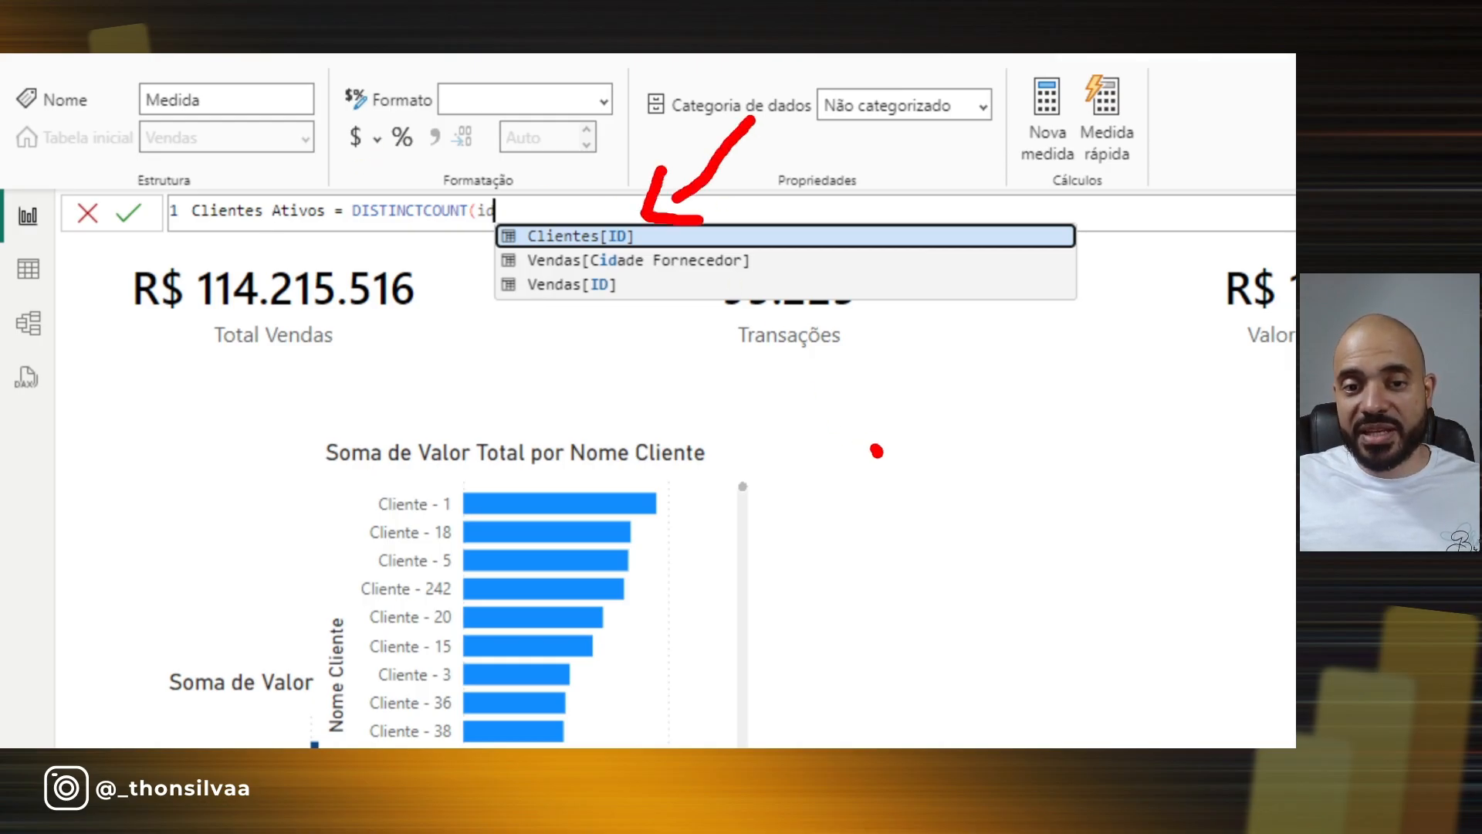
mouse_move(876, 450)
left_mouse_down()
mouse_move(639, 321)
mouse_move(648, 309)
mouse_move(629, 324)
left_mouse_up()
mouse_move(533, 315)
left_mouse_down()
mouse_move(632, 275)
mouse_move(533, 314)
left_mouse_up()
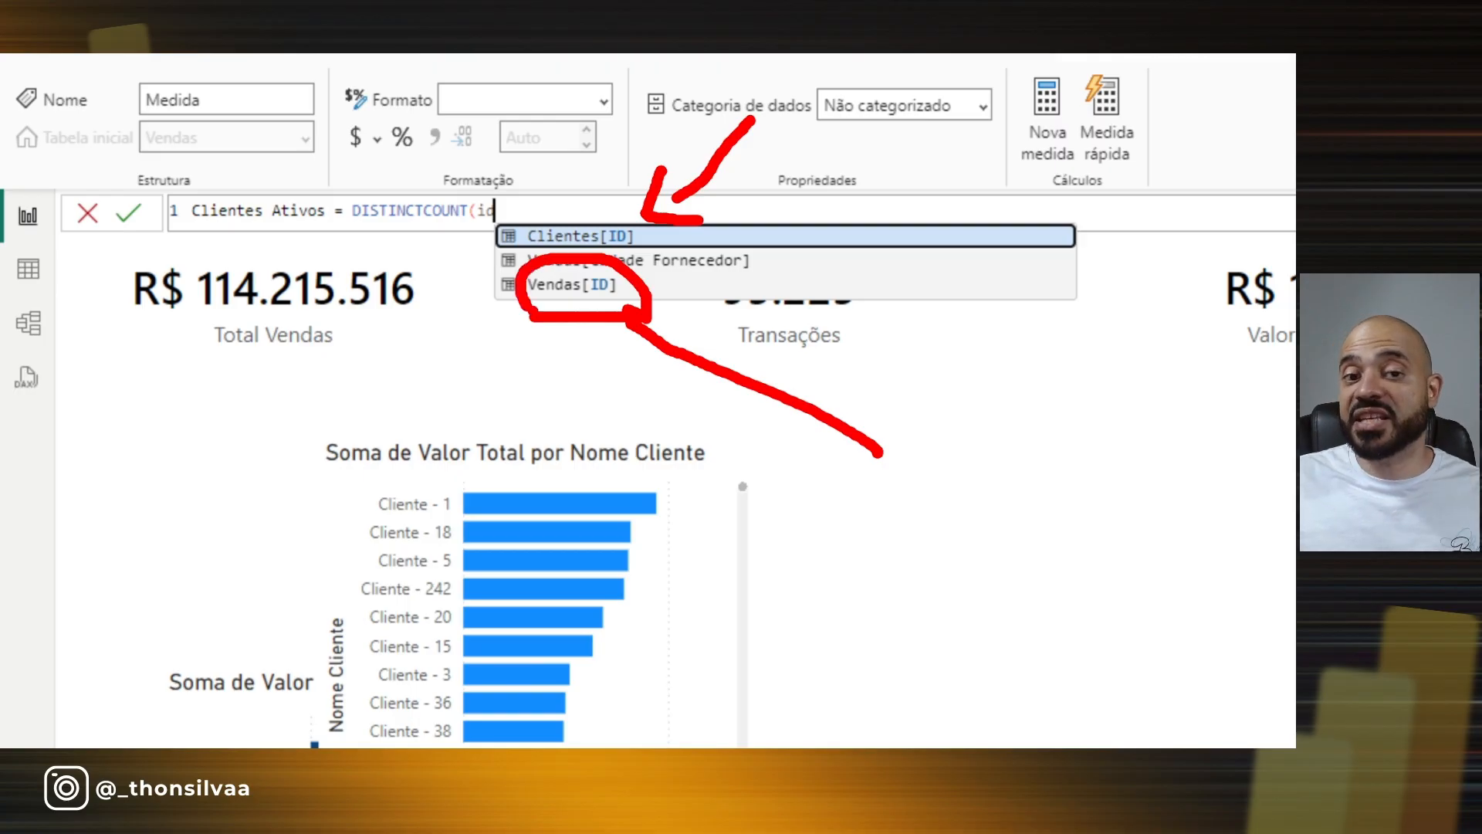
key("Escape")
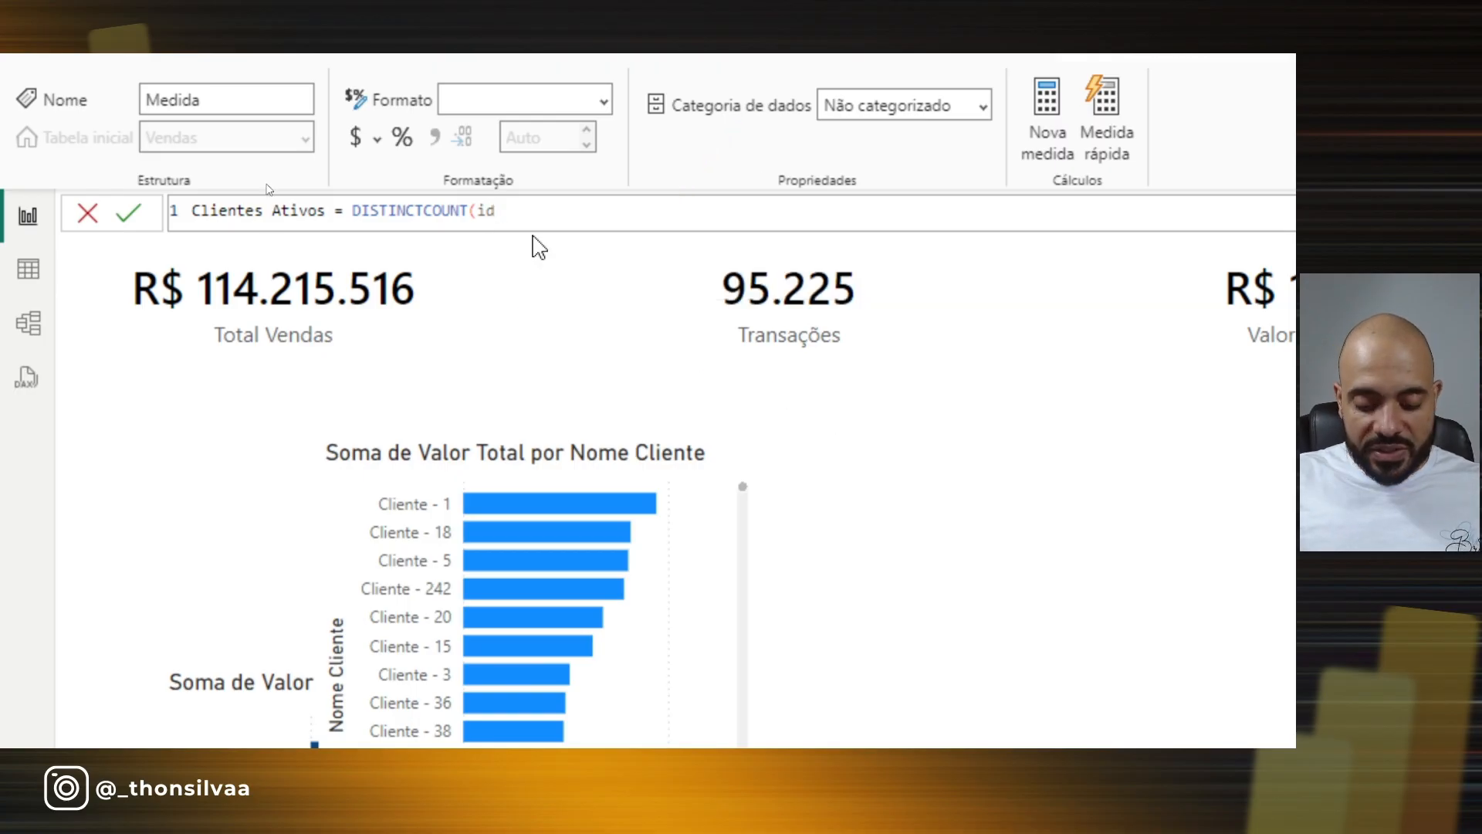
Complete the formula as Clientes Ativos = DISTINCTCOUNT(Vendas[ID]) and commit the measure.
key("BackSpace")
type("d")
left_click(583, 287)
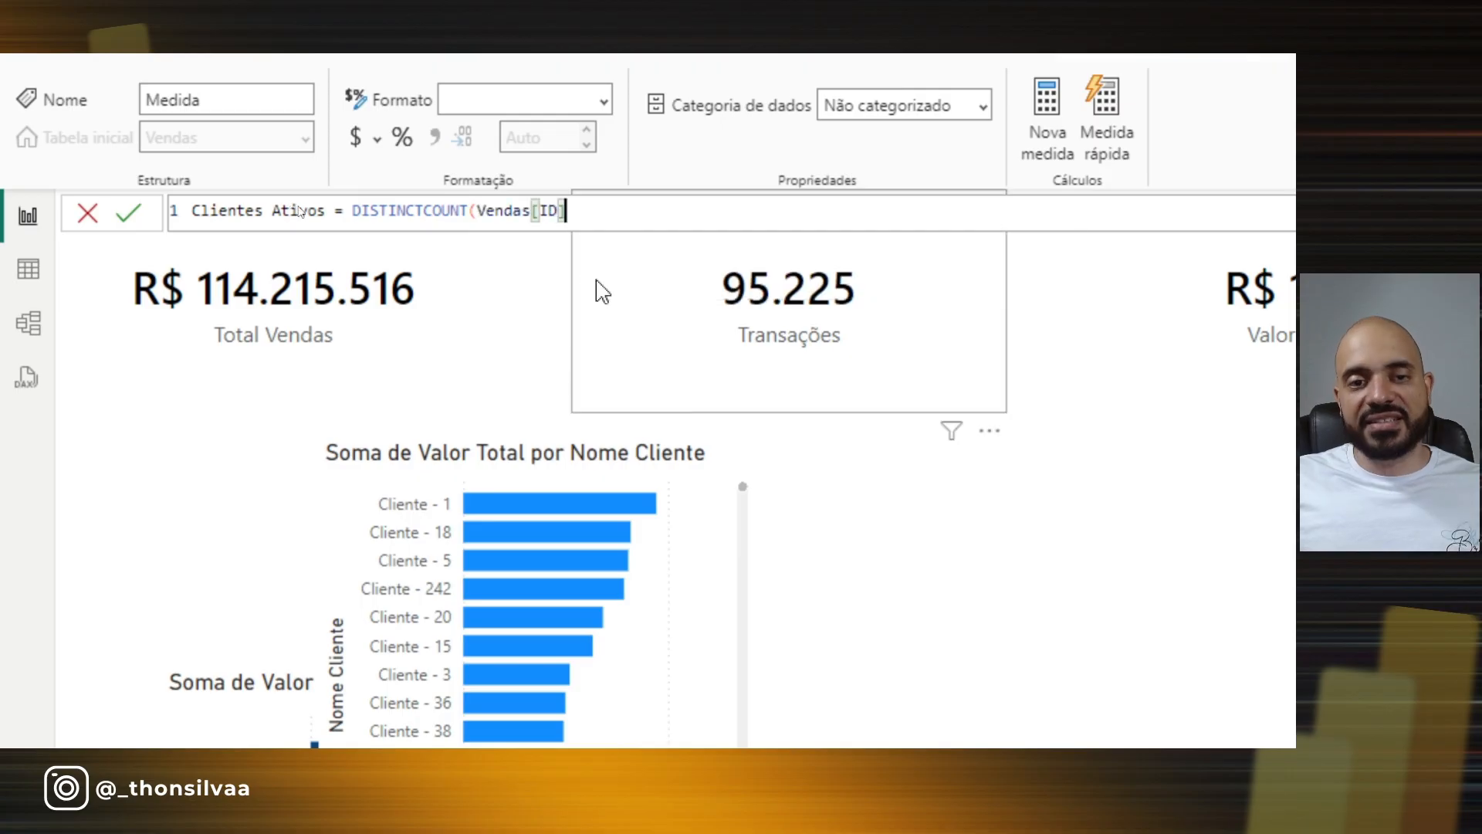
type(")")
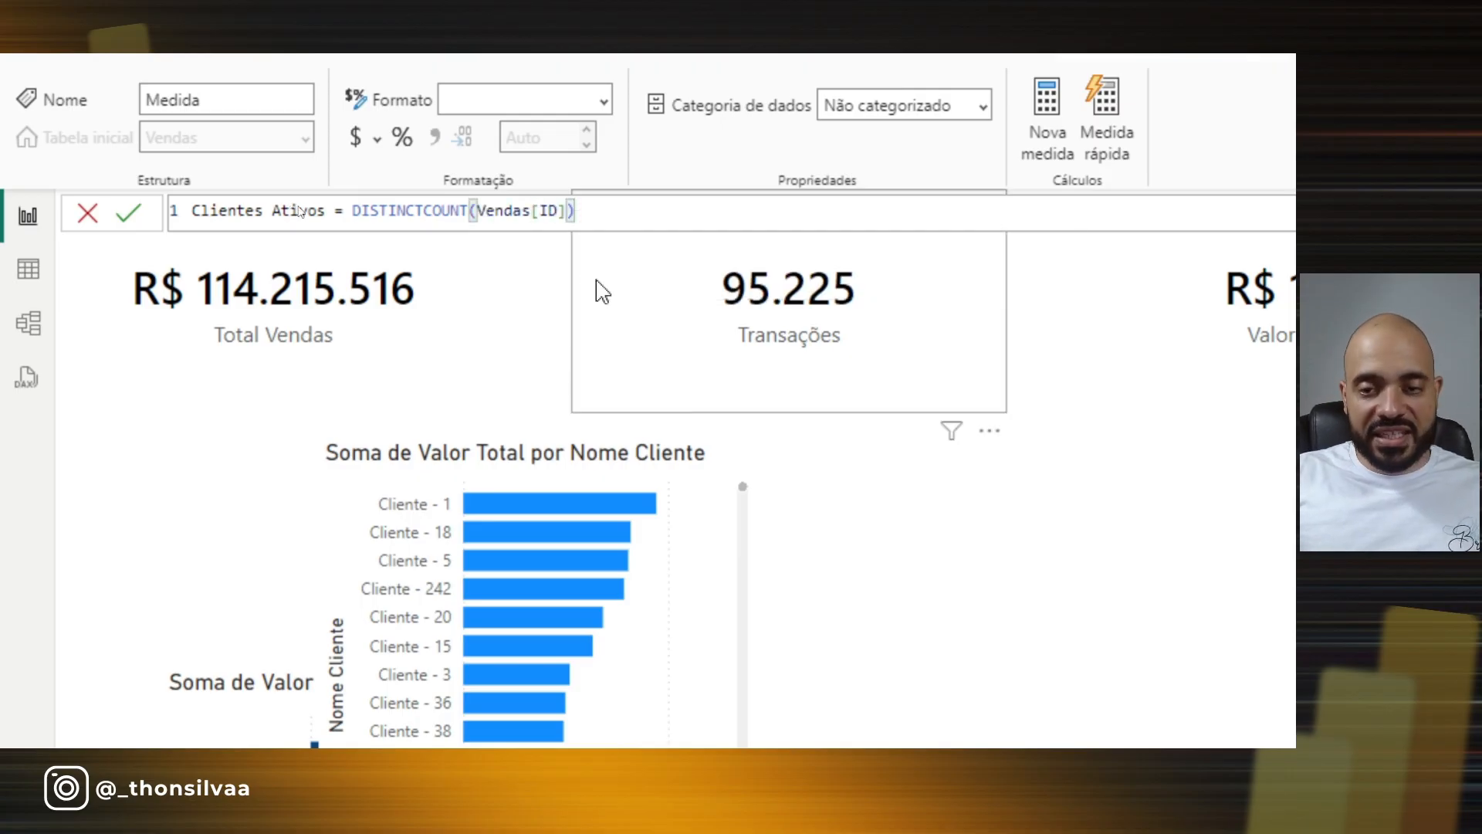
key("Return")
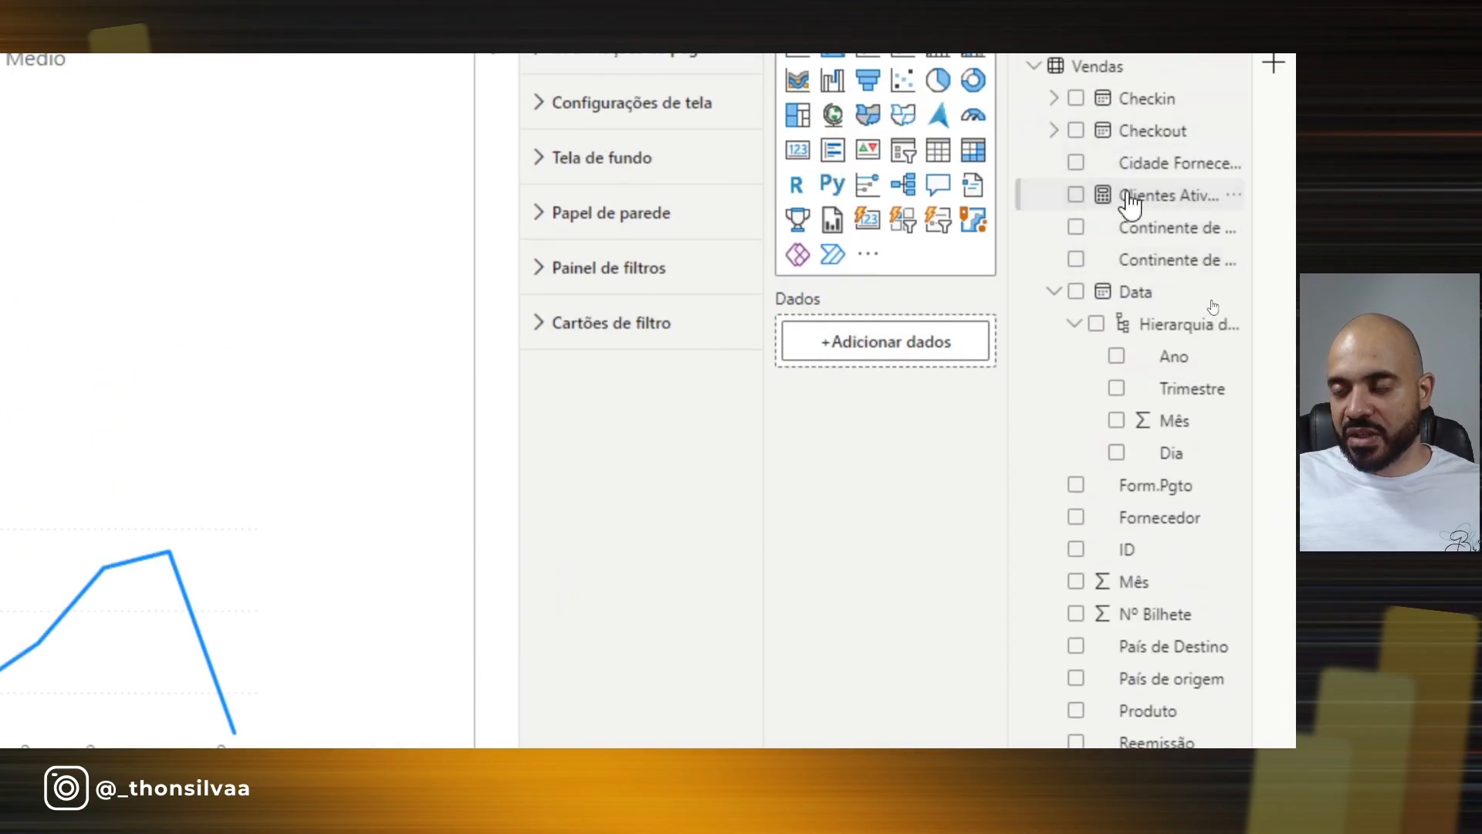
Move the Transações and Valor Medio cards closer to the Total Vendas card to free space at the end of the row.
left_click(1166, 202)
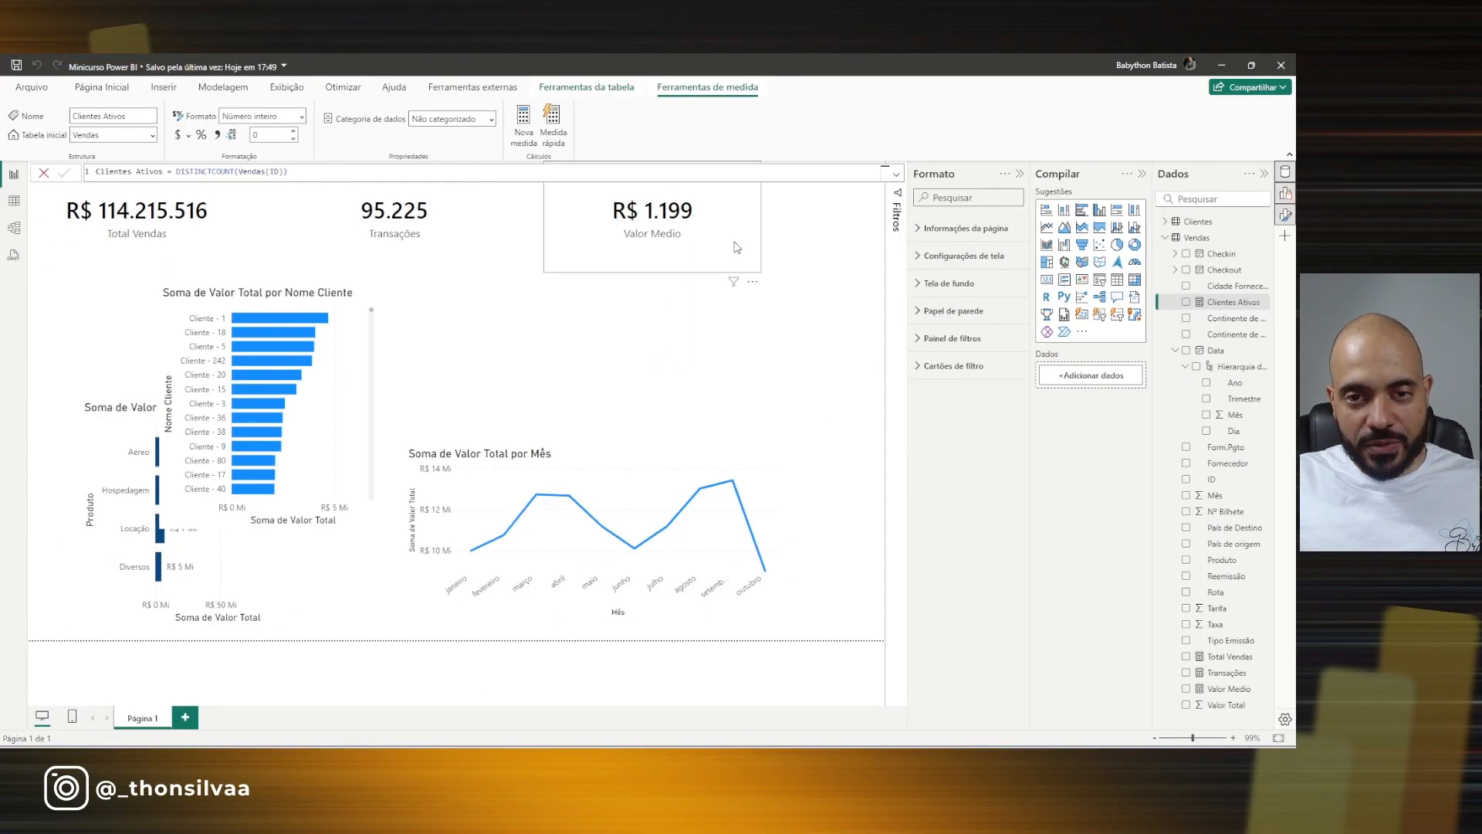
left_click_drag(693, 261, 633, 259)
left_click_drag(441, 241, 369, 238)
left_click(566, 237)
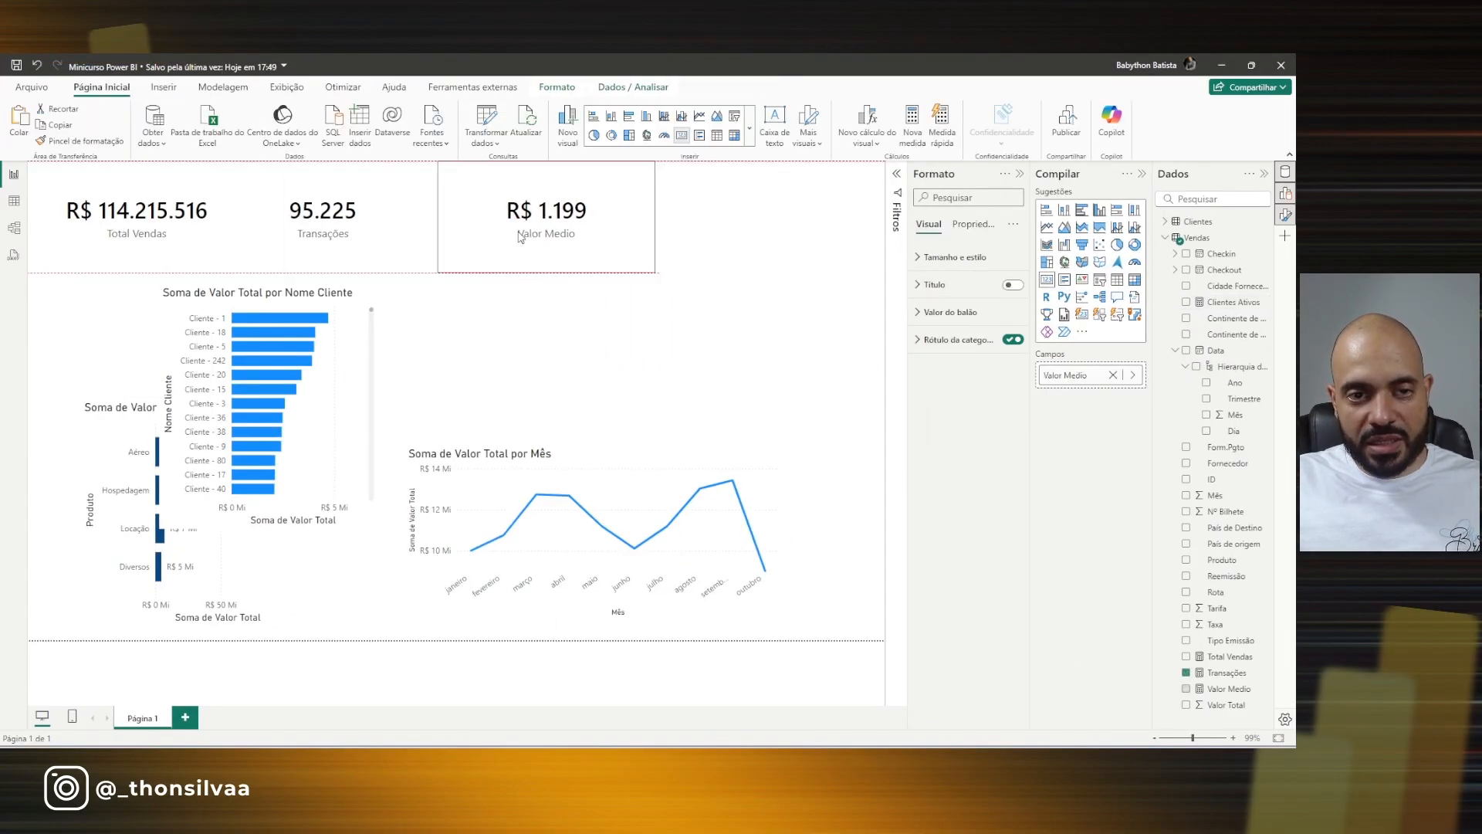
left_click_drag(629, 251, 588, 255)
Duplicate the Valor Medio card and place the copy at the free end of the card row.
key("ctrl+c")
key("ctrl+v")
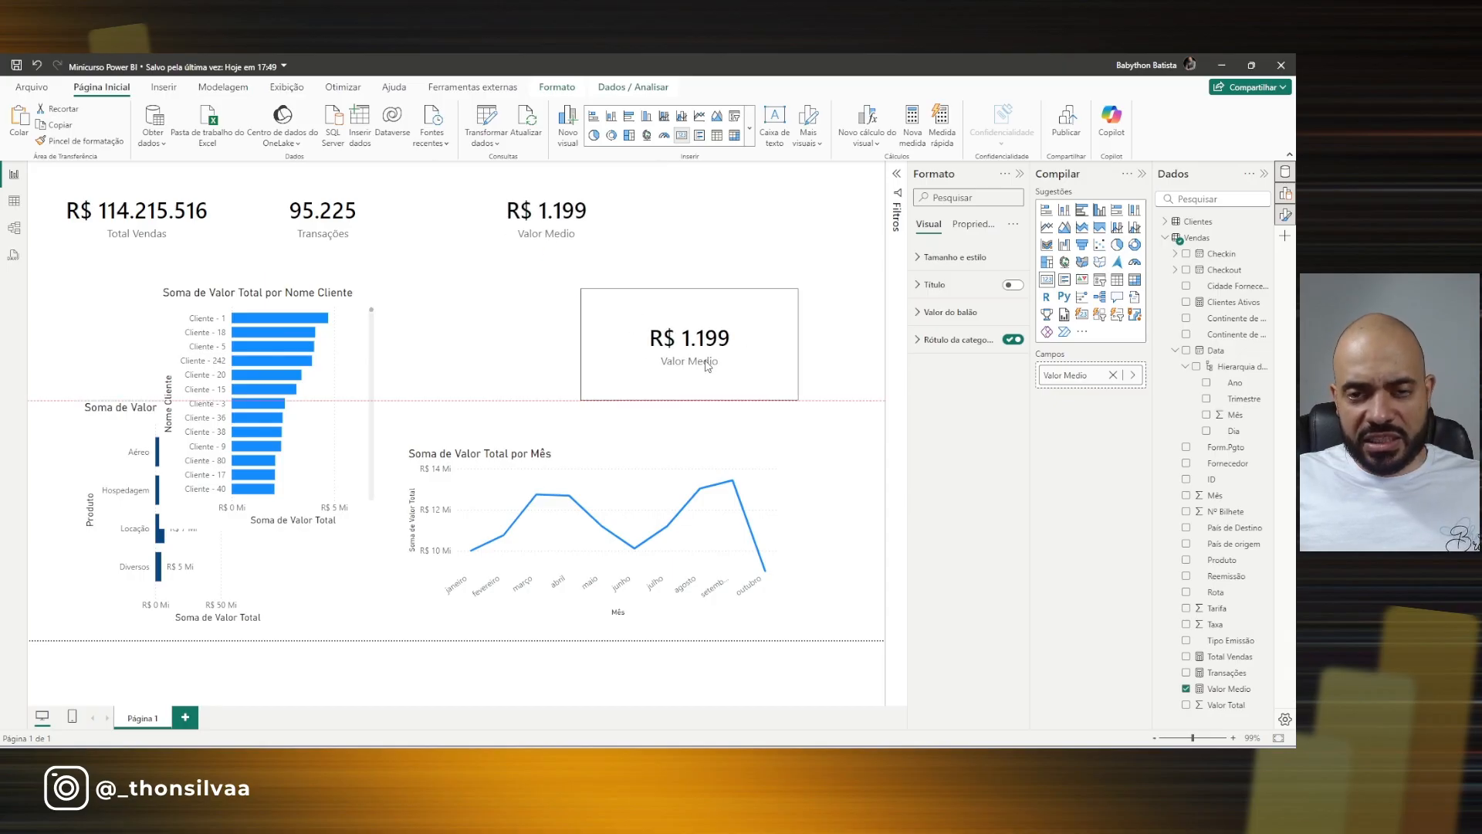
left_click_drag(738, 358, 827, 233)
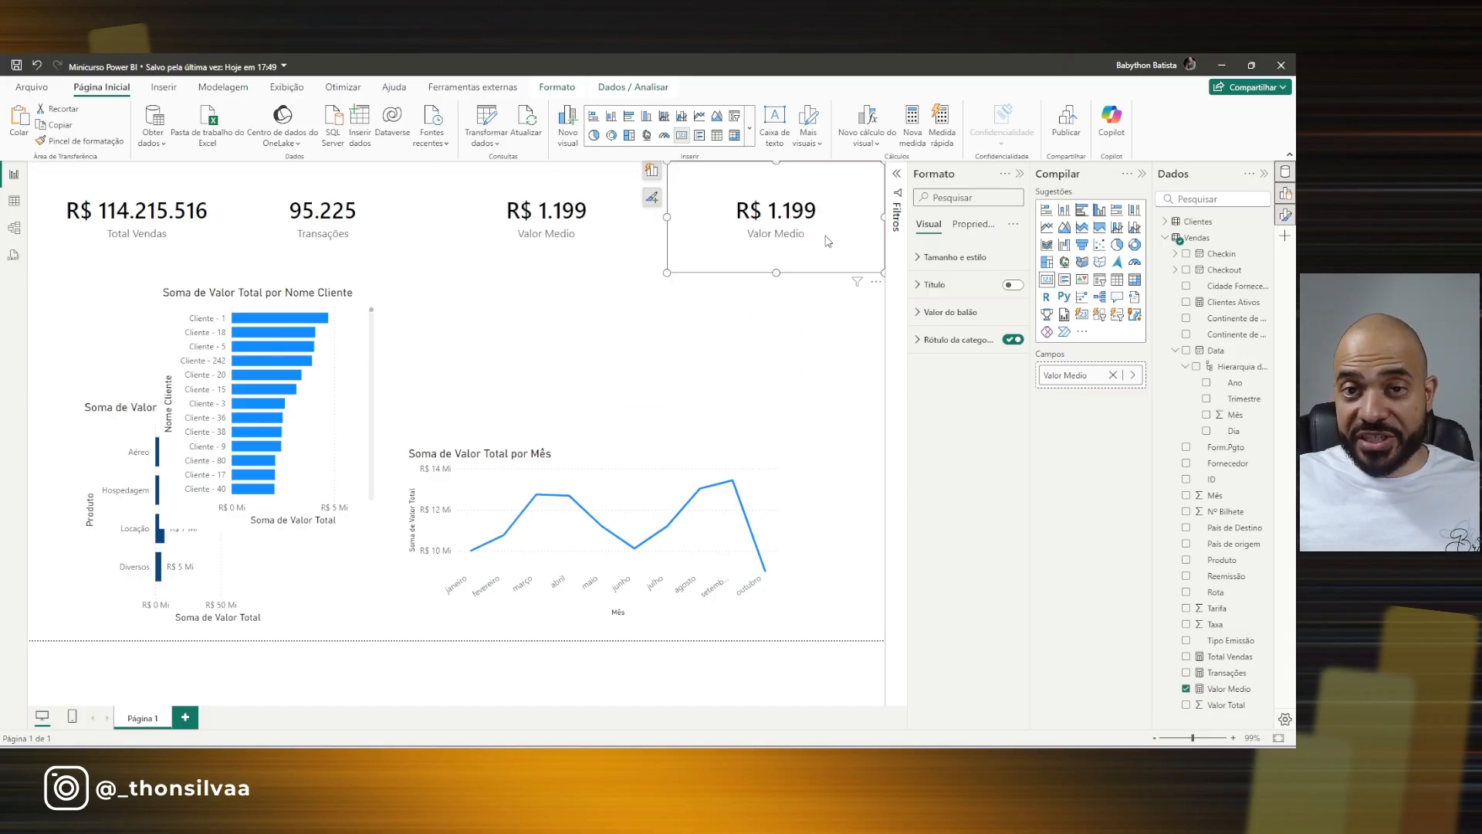
Replace Valor Medio with the Clientes Ativos measure in the copied card and review the measure's formula.
left_click(1112, 375)
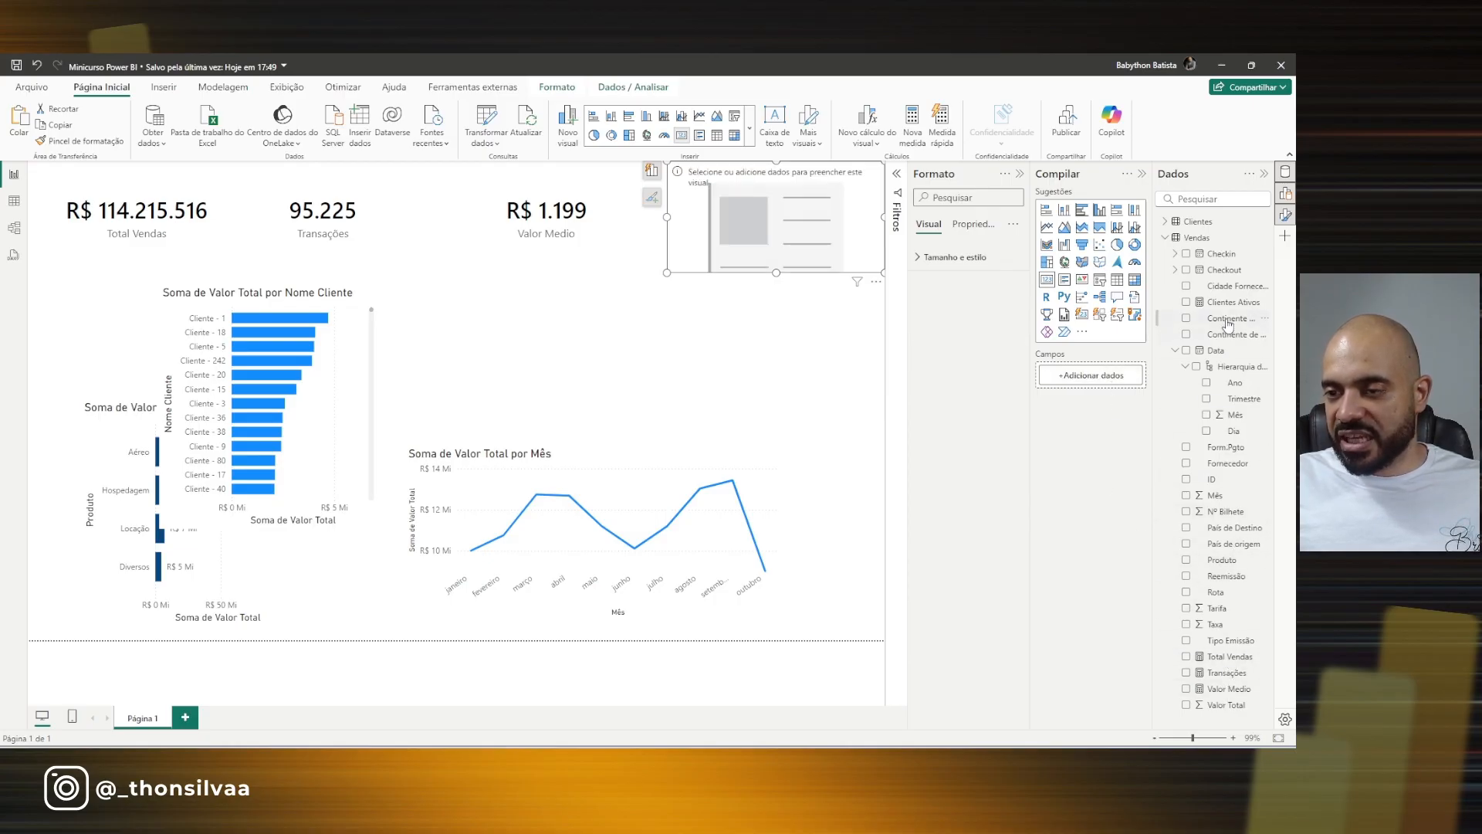
left_click_drag(1228, 302, 1096, 378)
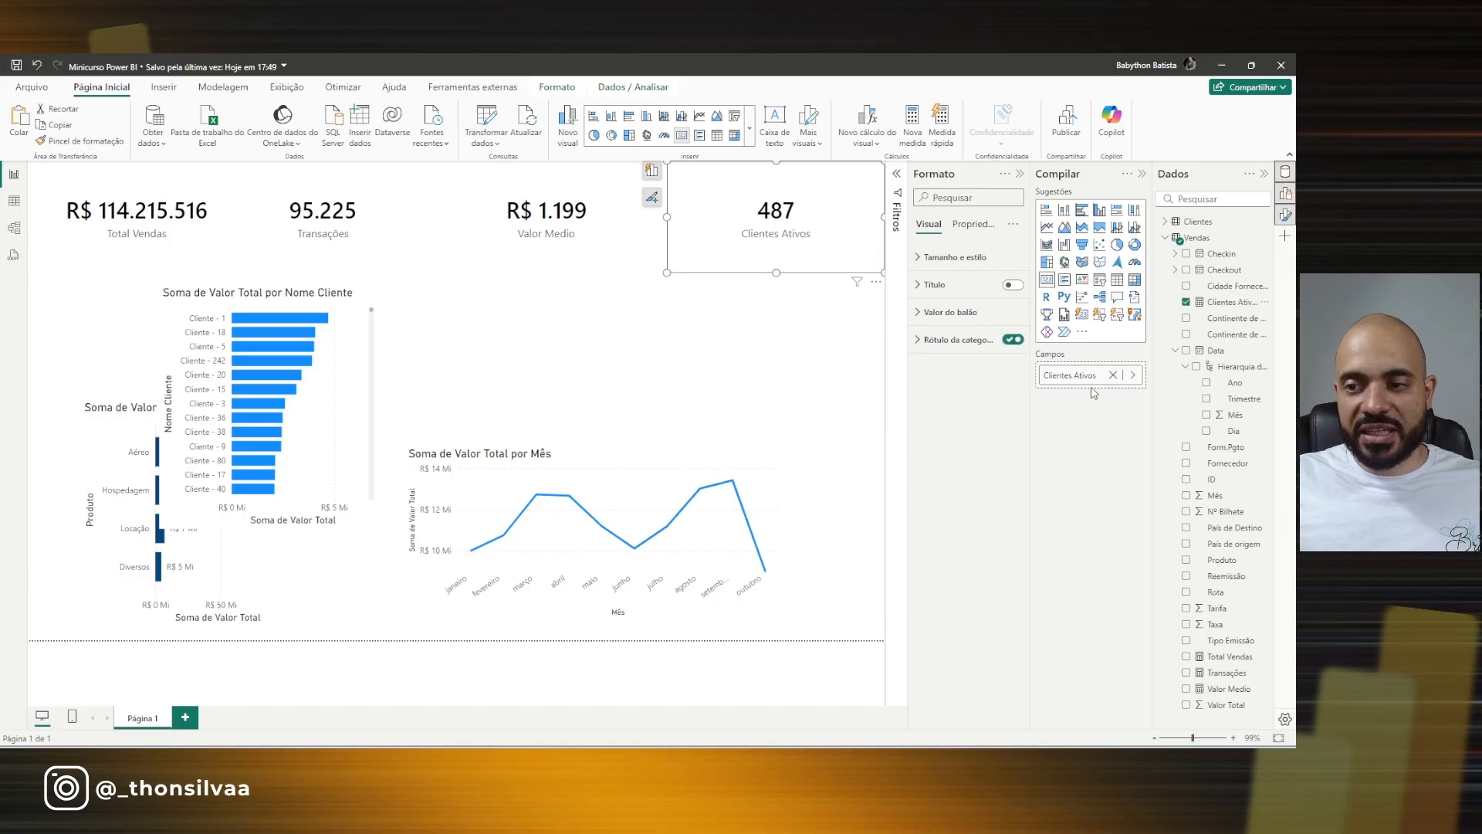
left_click(1227, 303)
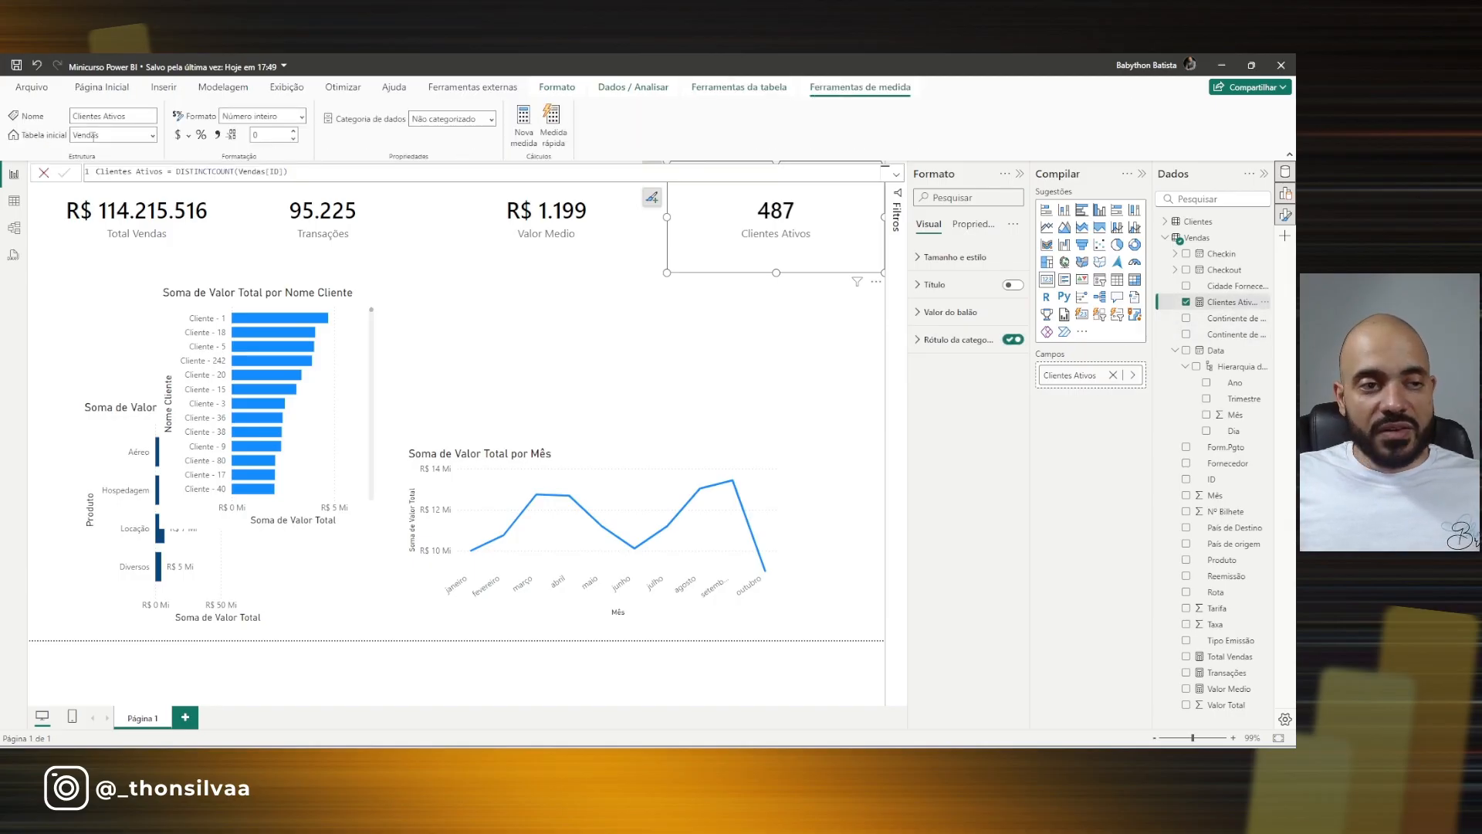
left_click(44, 174)
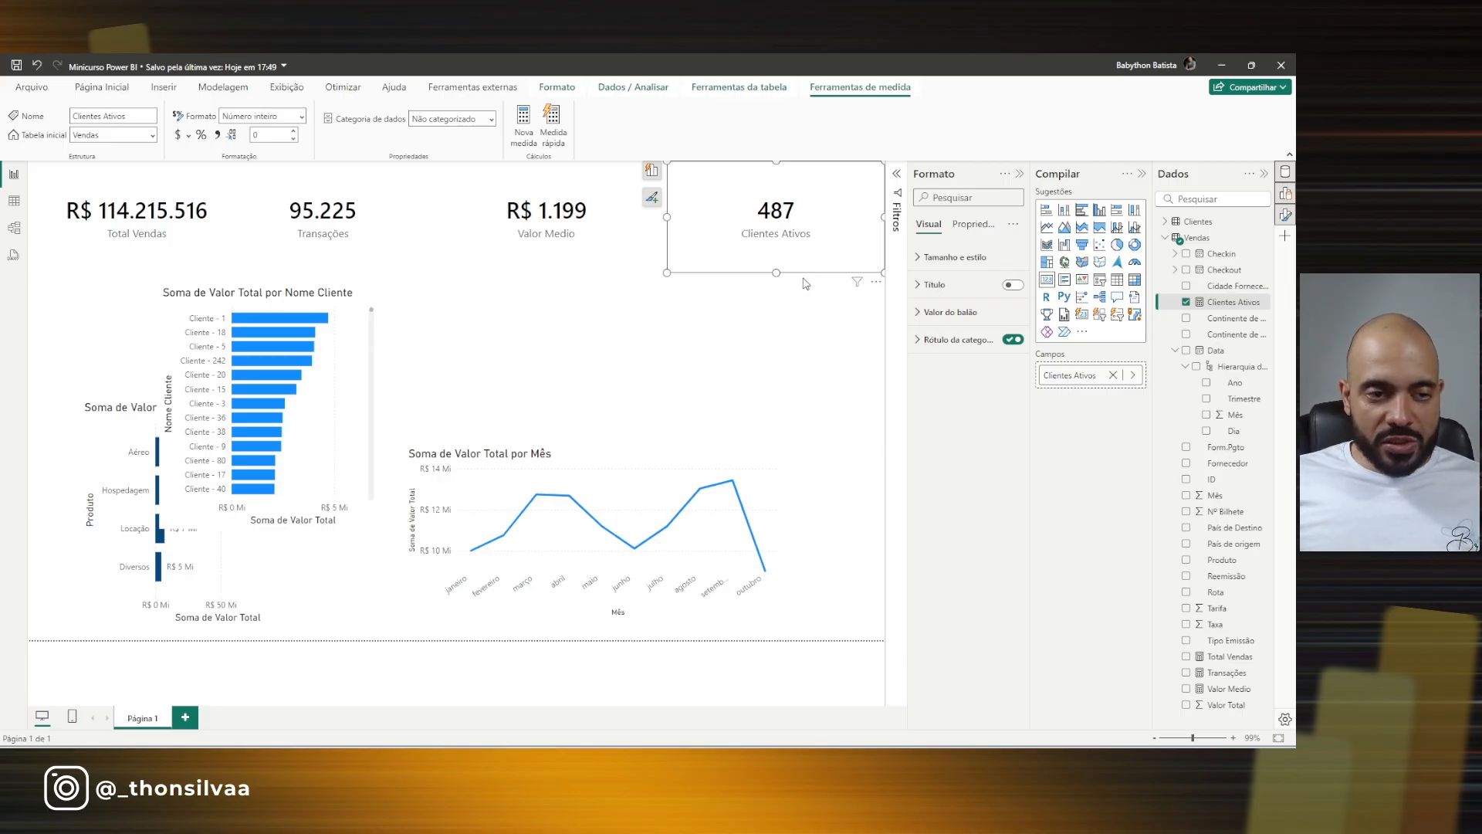
Check how the cards respond when the report is filtered by Cliente - 20 and Cliente - 15 in the client chart, and clear the filter.
left_click(244, 377)
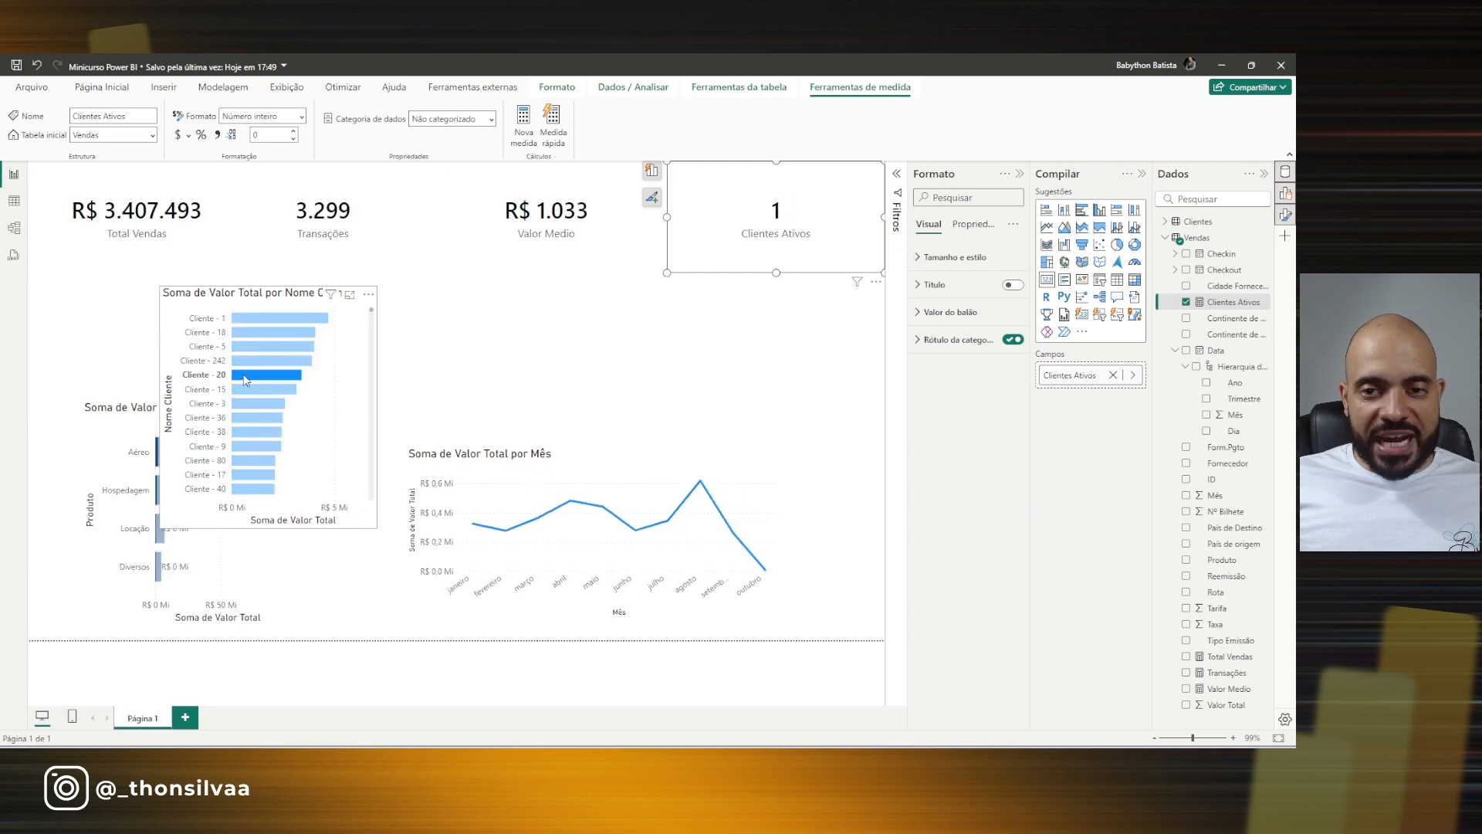
left_click(242, 392)
left_click(243, 392)
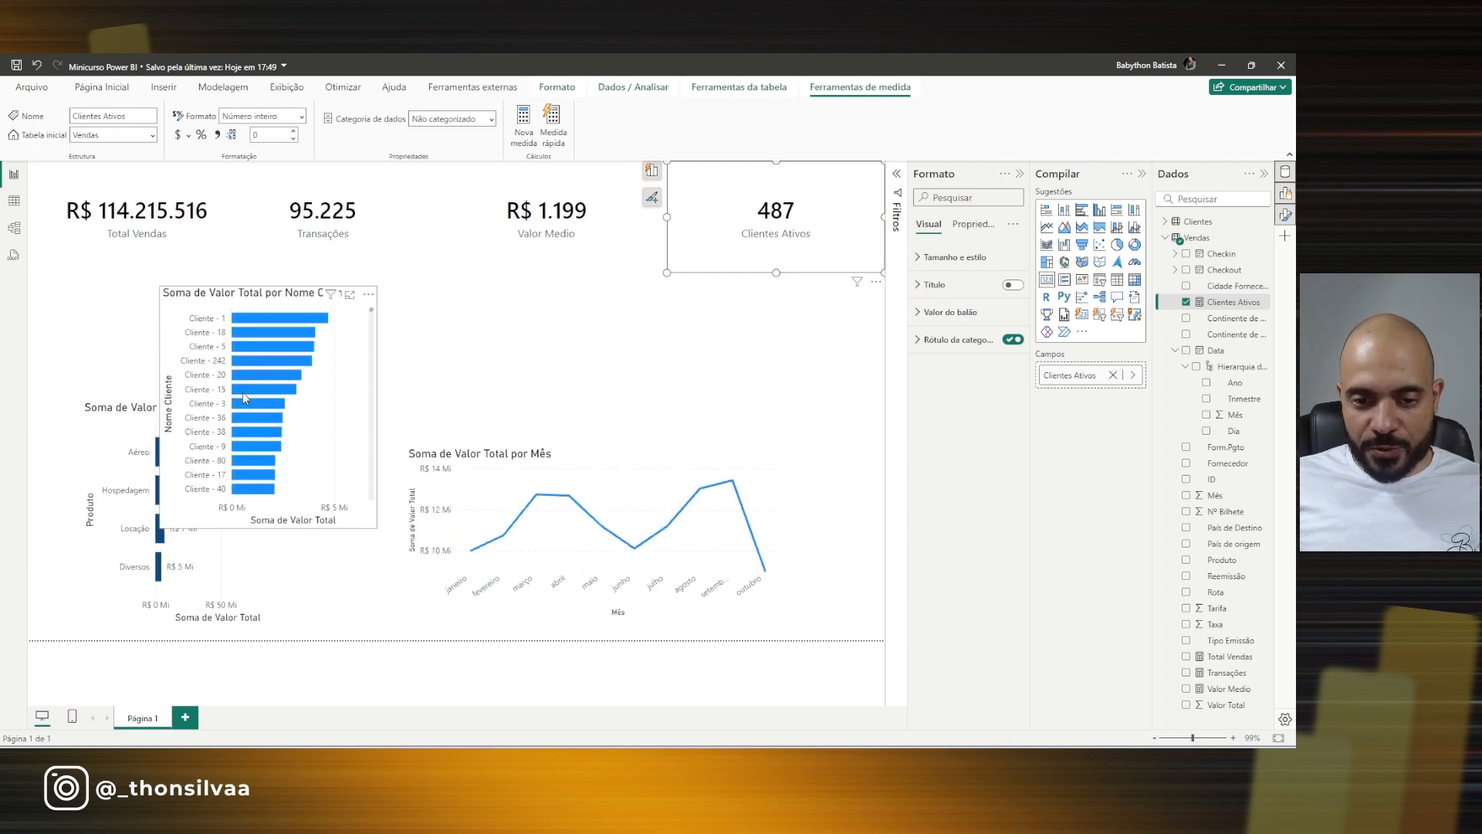
left_click(424, 379)
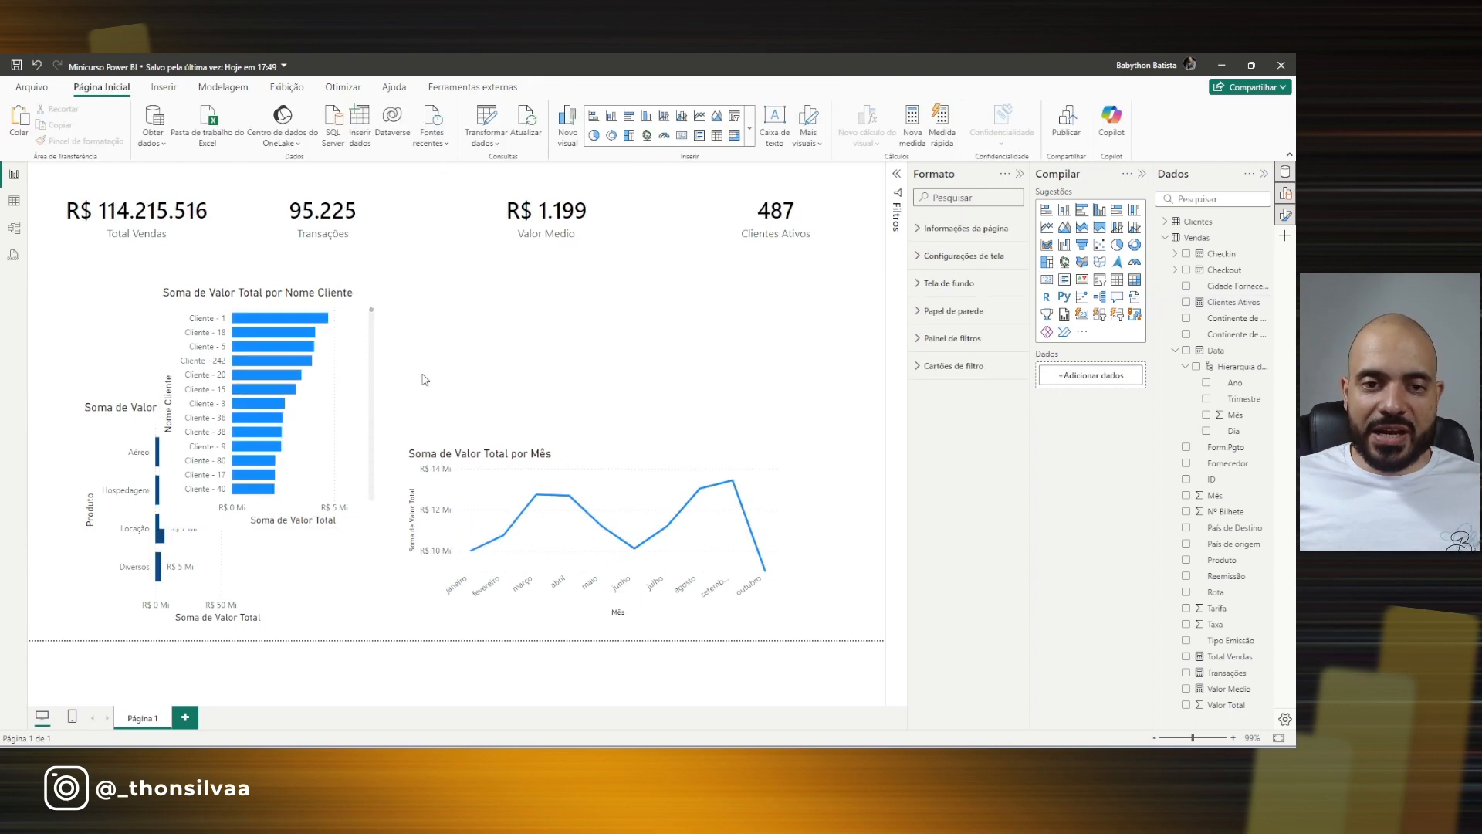